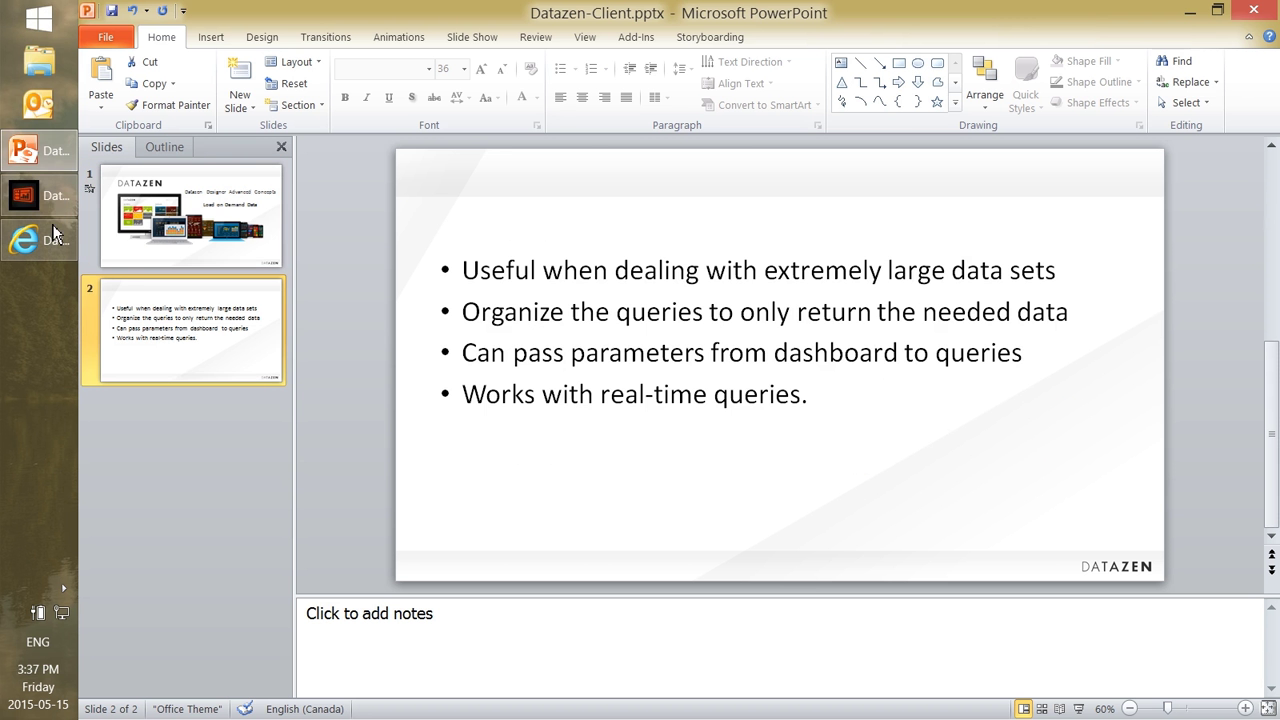
Preview the Sales LoD dashboard filtered by Financials, Industrials, Consumer Staples, then Consumer Discretionary.
click(56, 205)
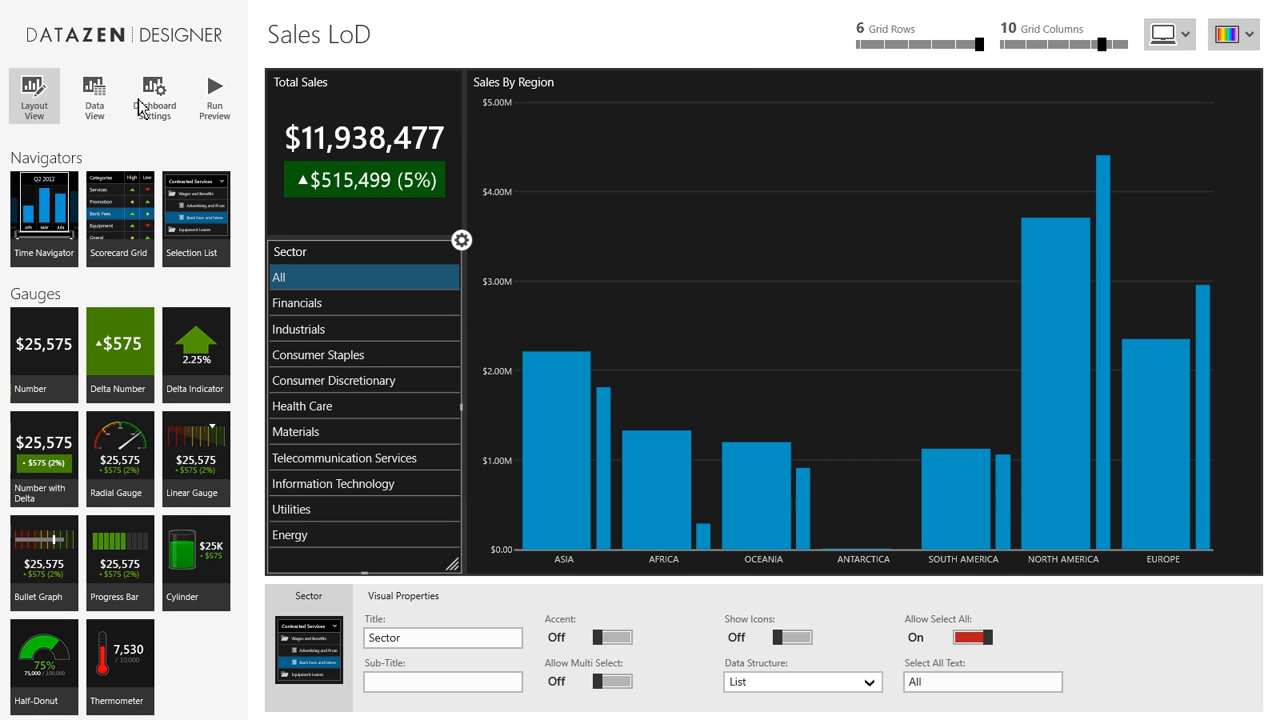
click(220, 100)
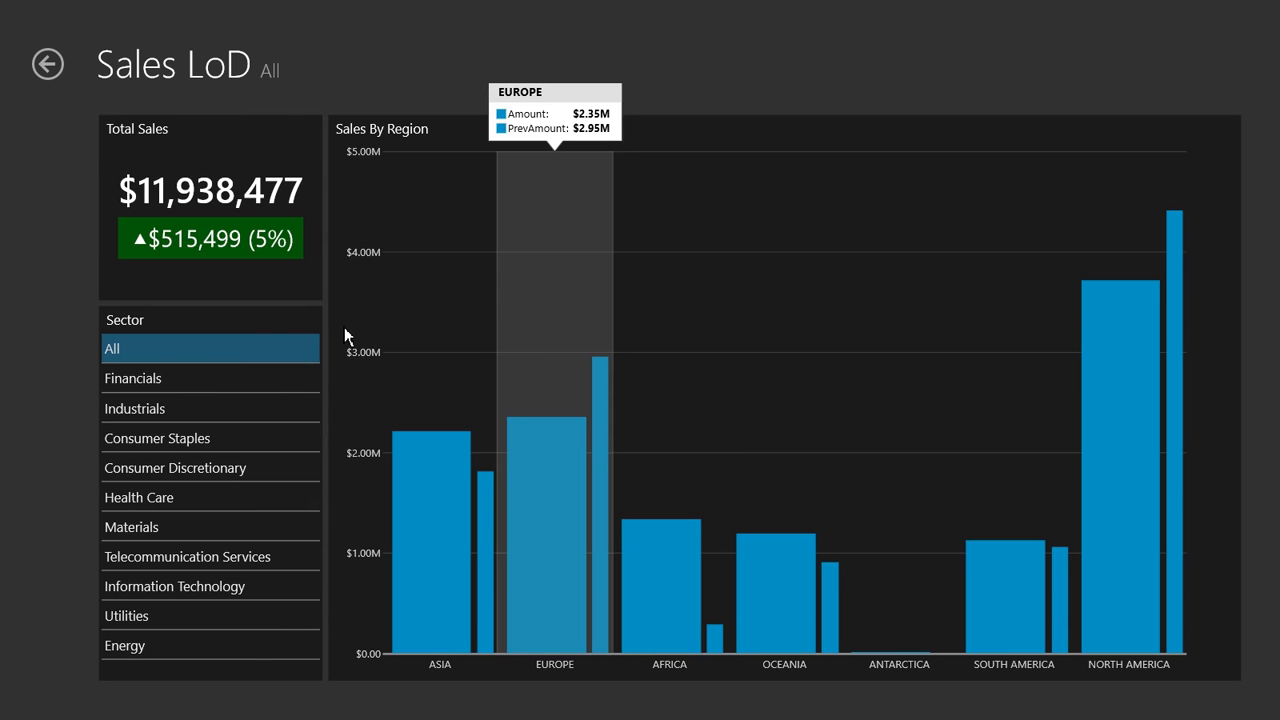
click(165, 379)
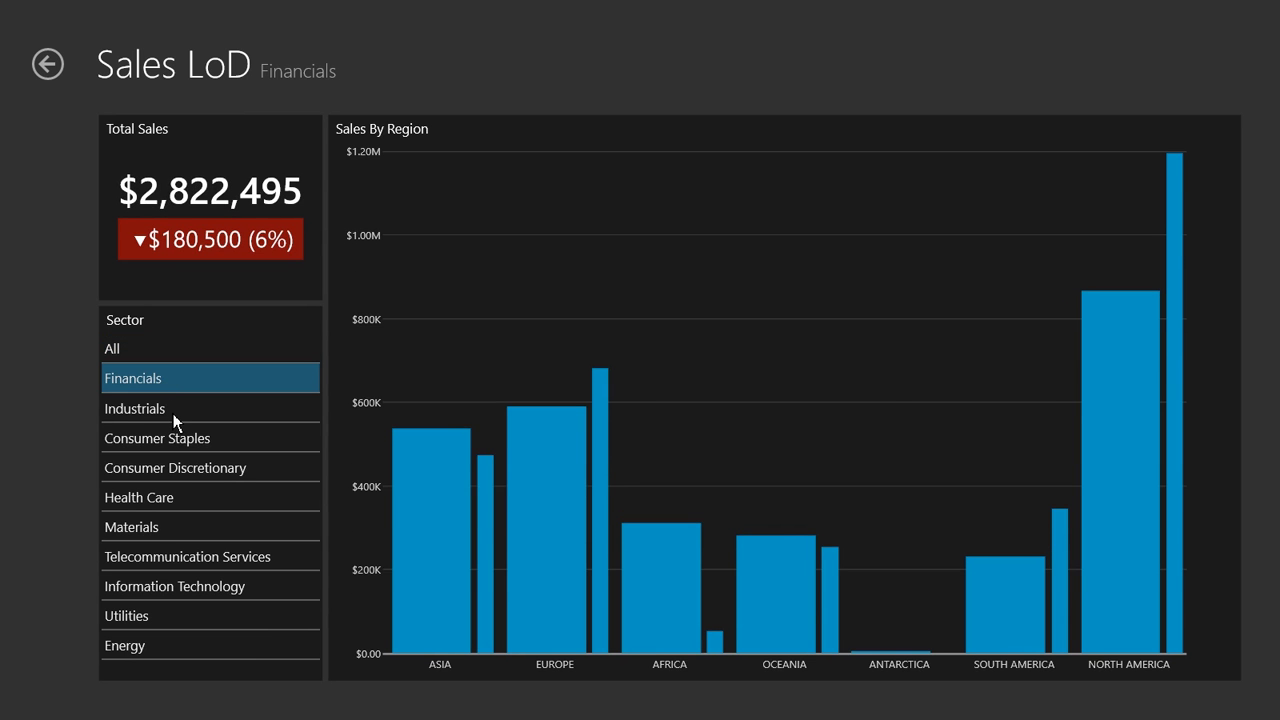
click(174, 420)
click(167, 444)
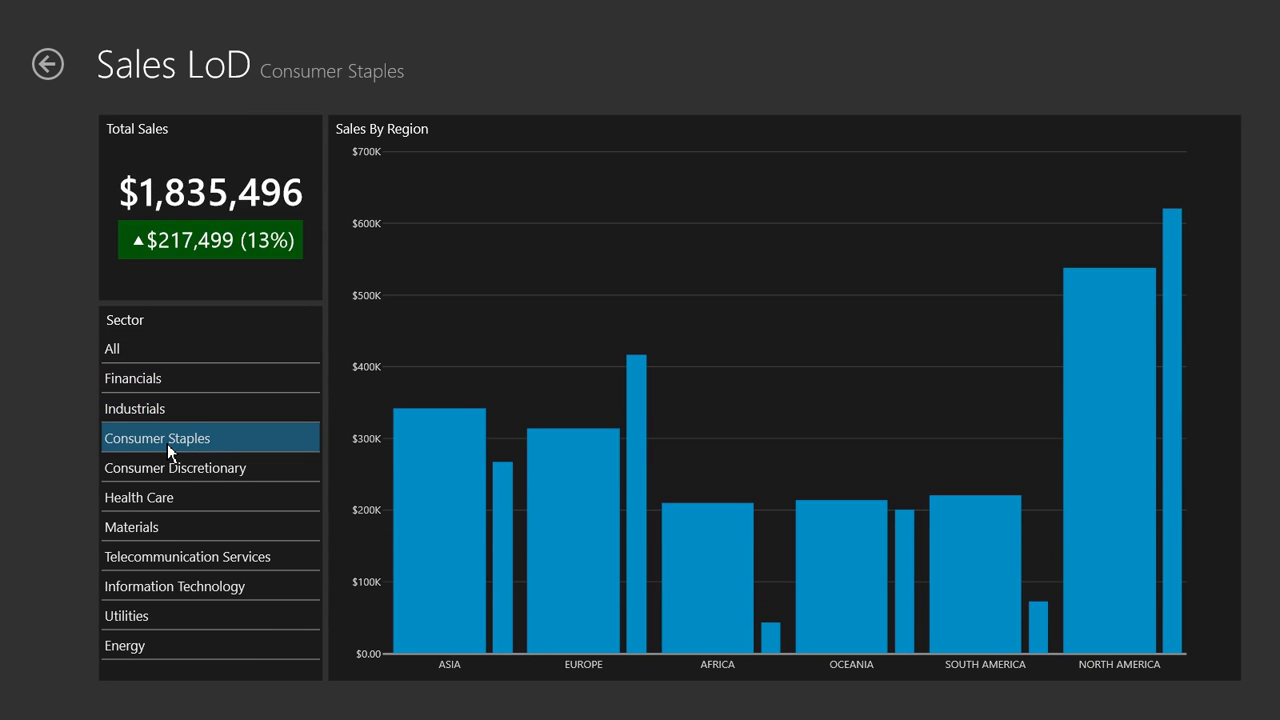
click(180, 476)
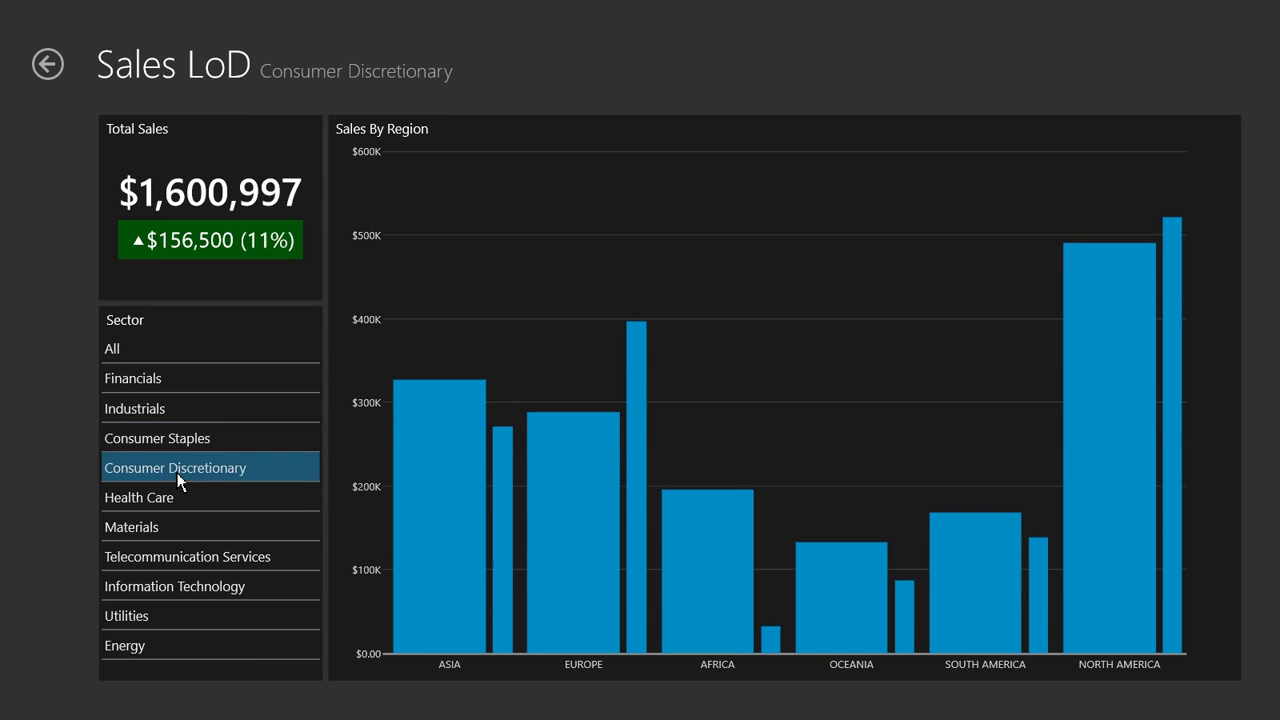
click(48, 65)
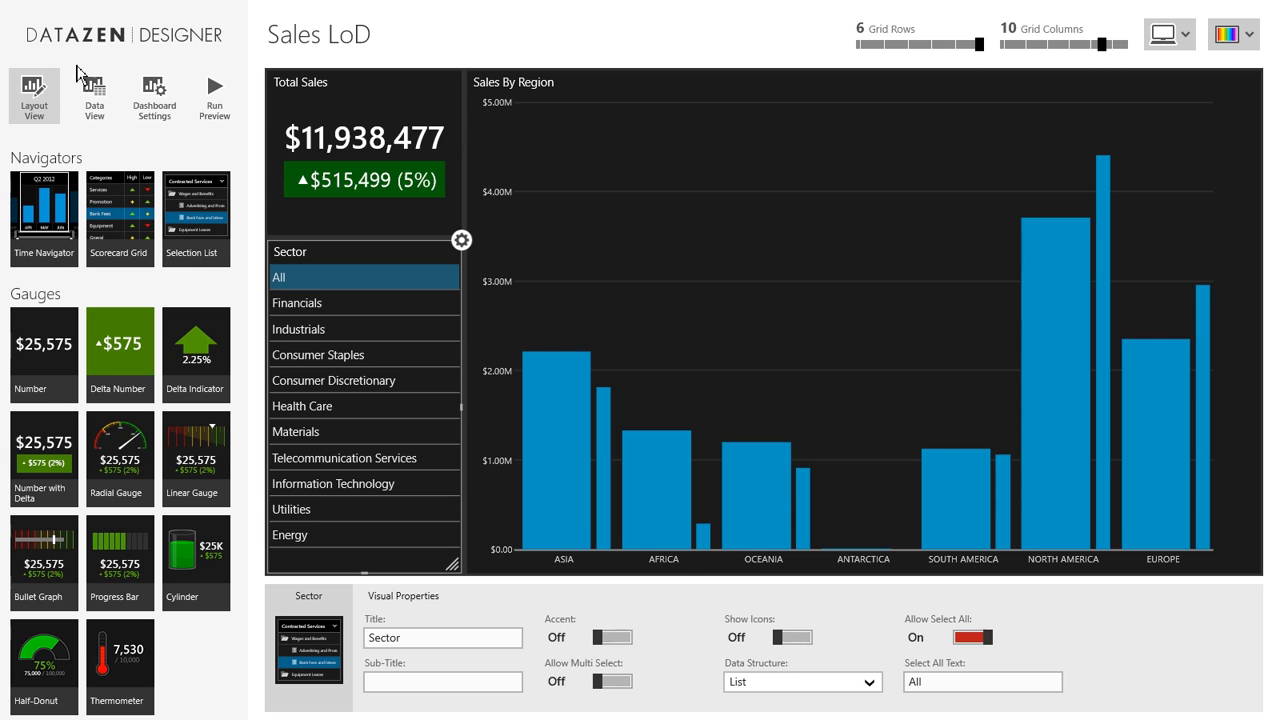
click(107, 106)
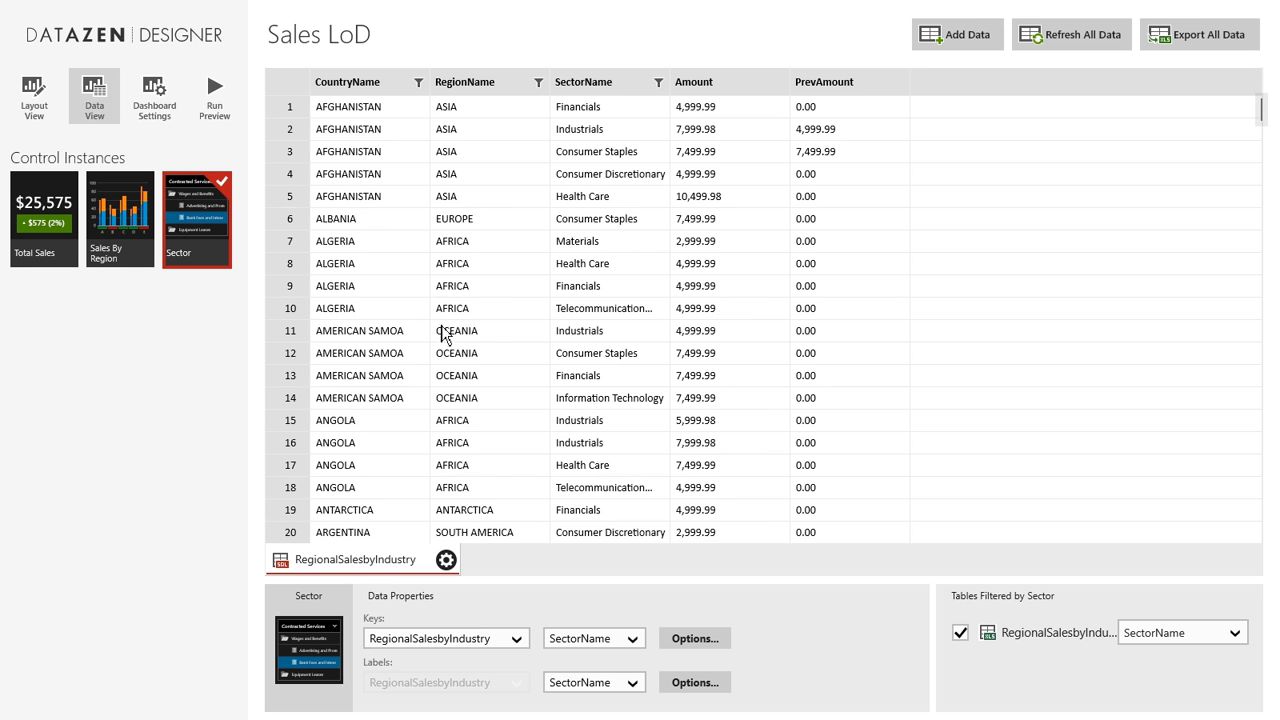
scroll(781, 349, down, 5)
scroll(781, 349, up, 5)
click(50, 110)
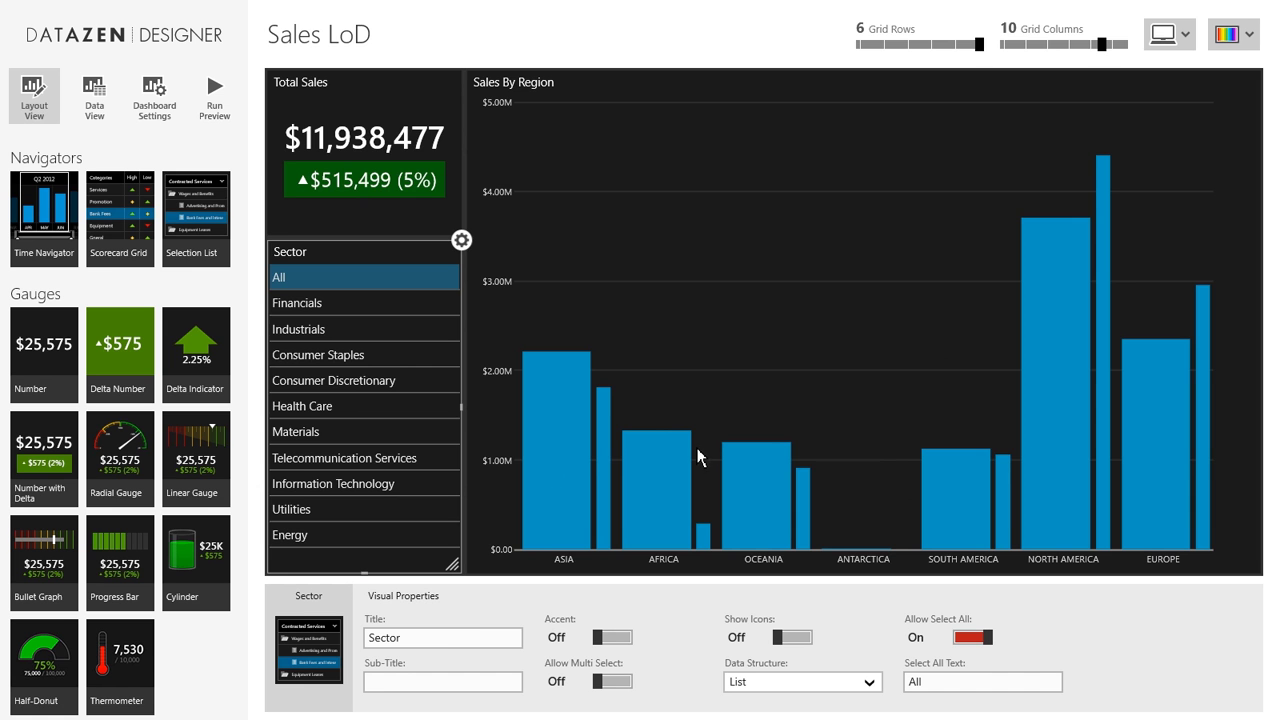
click(94, 96)
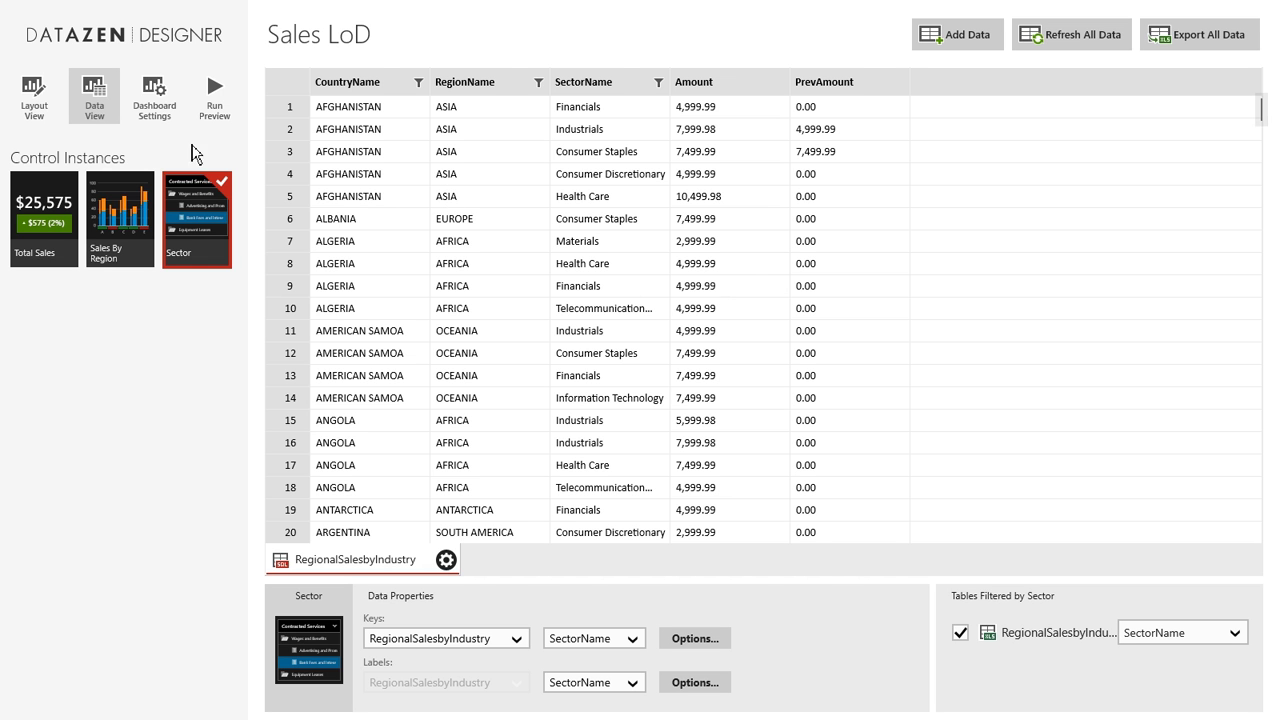
mouse_move(5, 12)
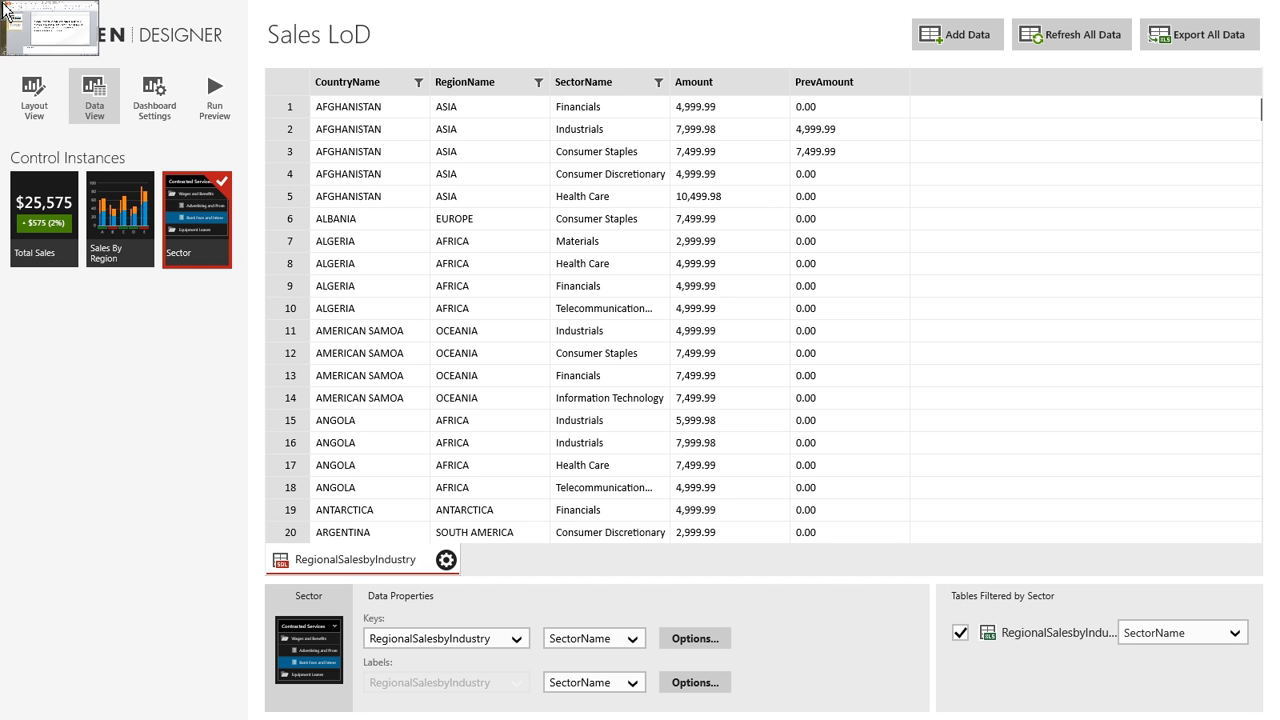
click(45, 222)
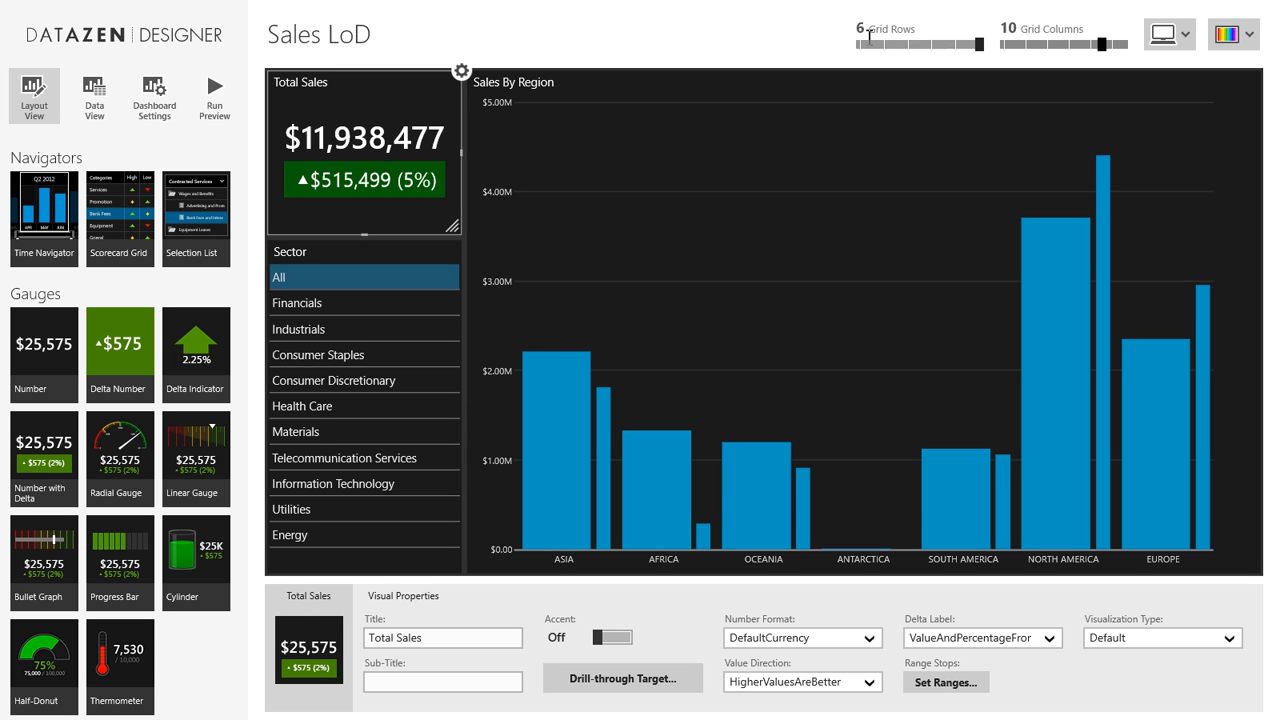
Switch to the Control Panel in Internet Explorer and begin a new data view for Datazen Demo DB.
mouse_move(3, 4)
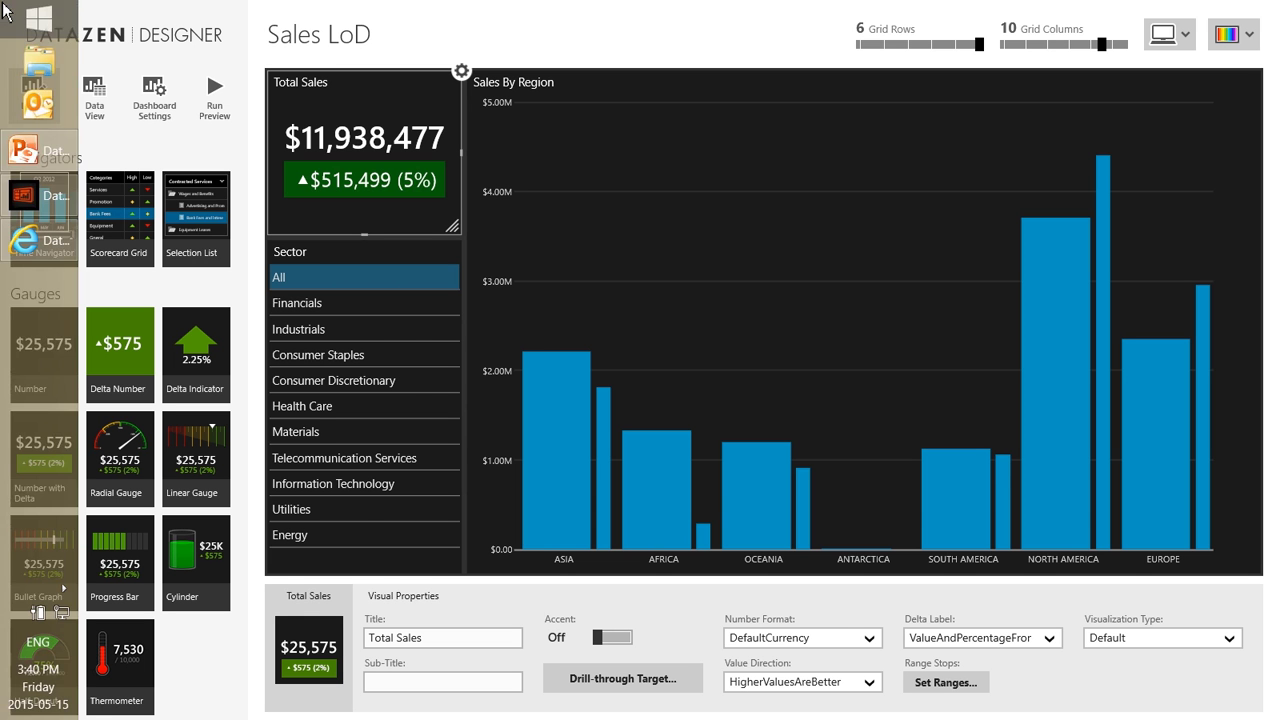
click(38, 18)
click(47, 252)
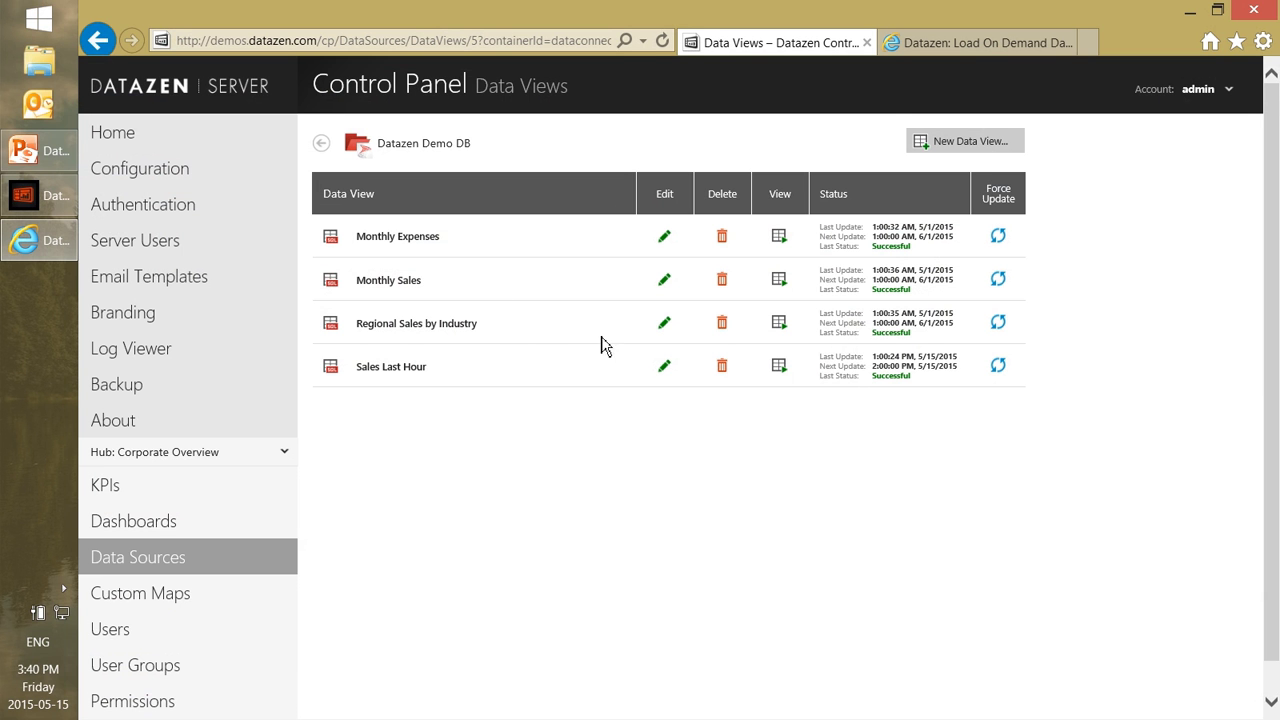
click(983, 155)
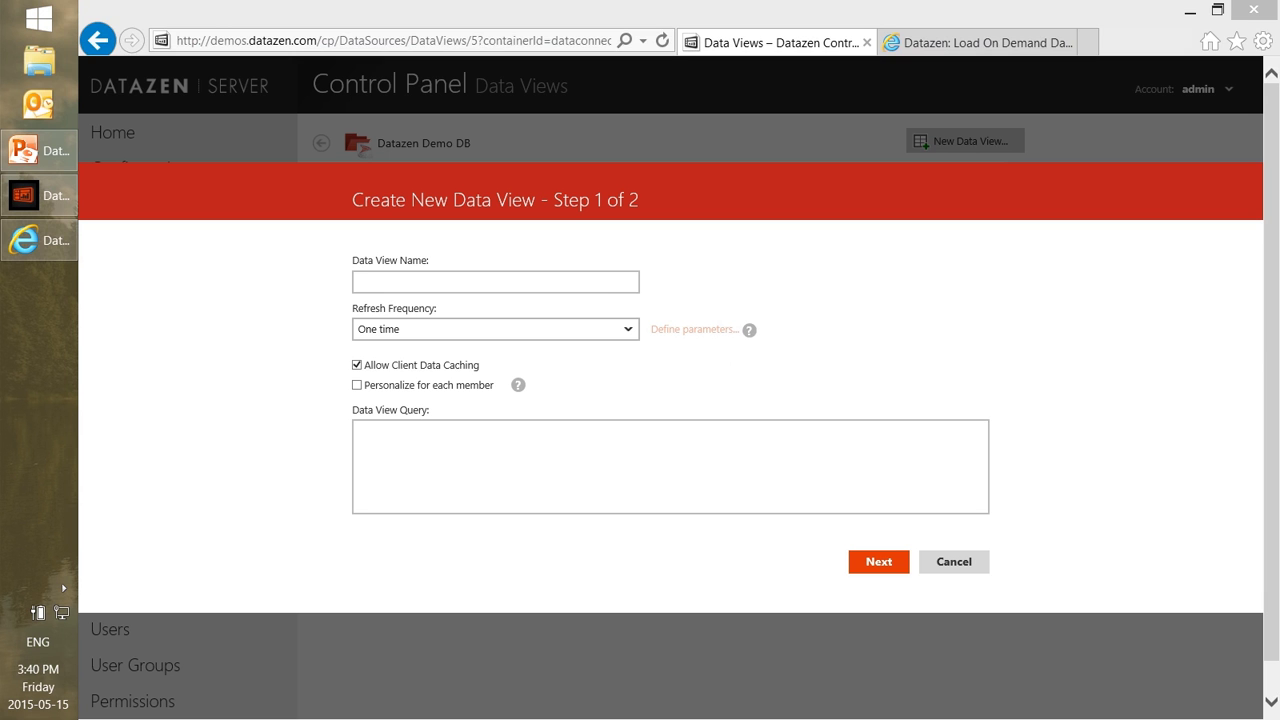
Name the new data view 'Sector List' and paste the SELECT DISTINCT sector names query.
click(608, 282)
text(Sector List)
click(521, 441)
text(SELECT DISTINCT [SectorName] FROM [dbo].[SaleBreakdown2012])
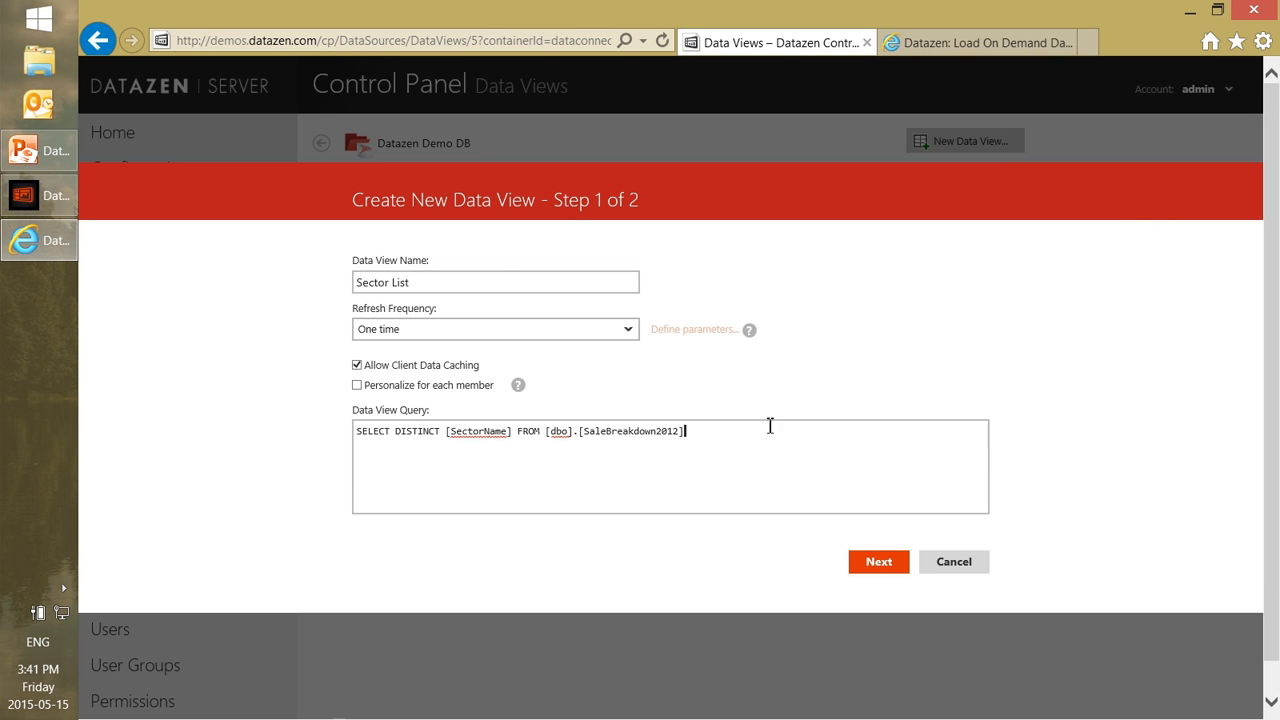
Schedule a daily 1:00 AM refresh, preview the results and finish creating the view.
click(626, 340)
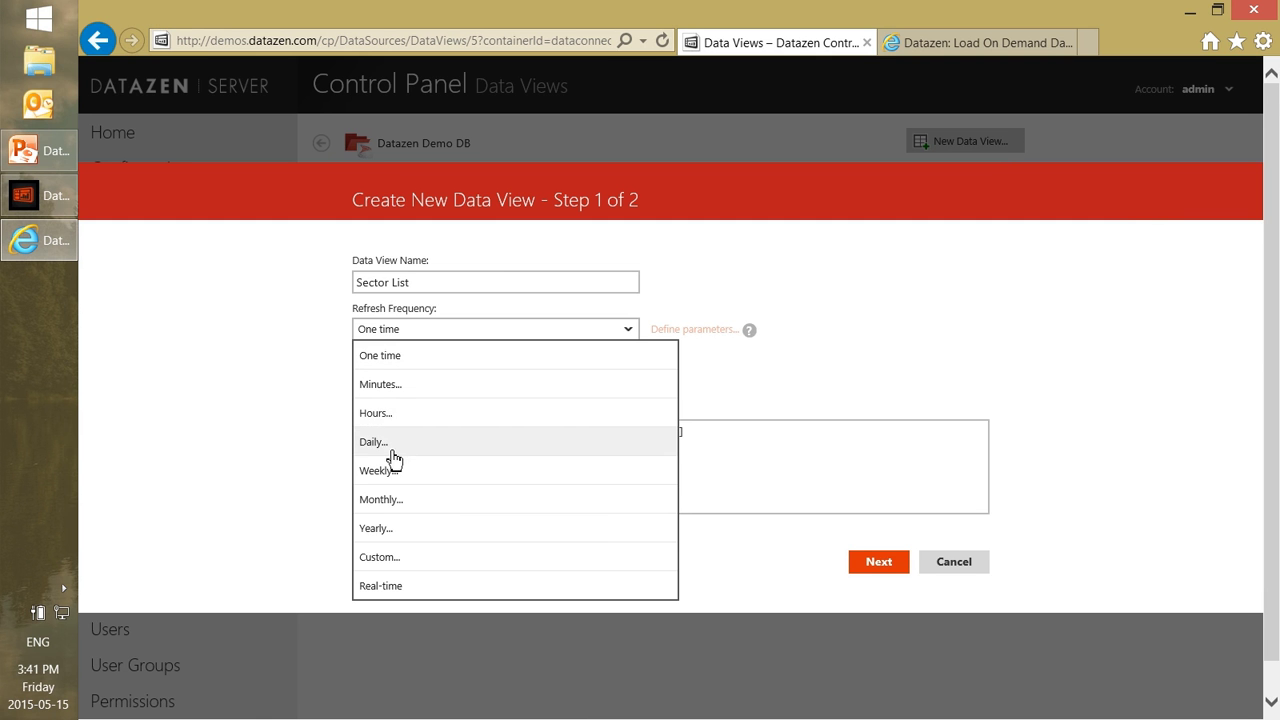
click(394, 450)
click(890, 510)
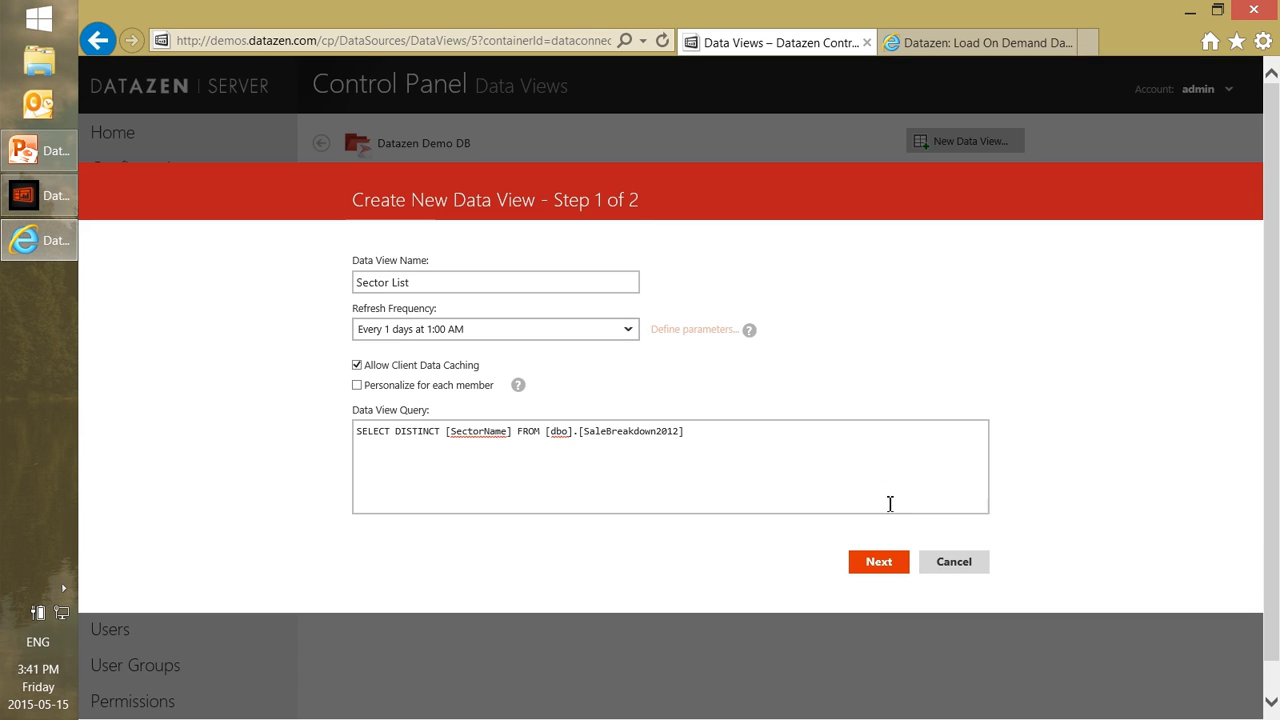
click(880, 564)
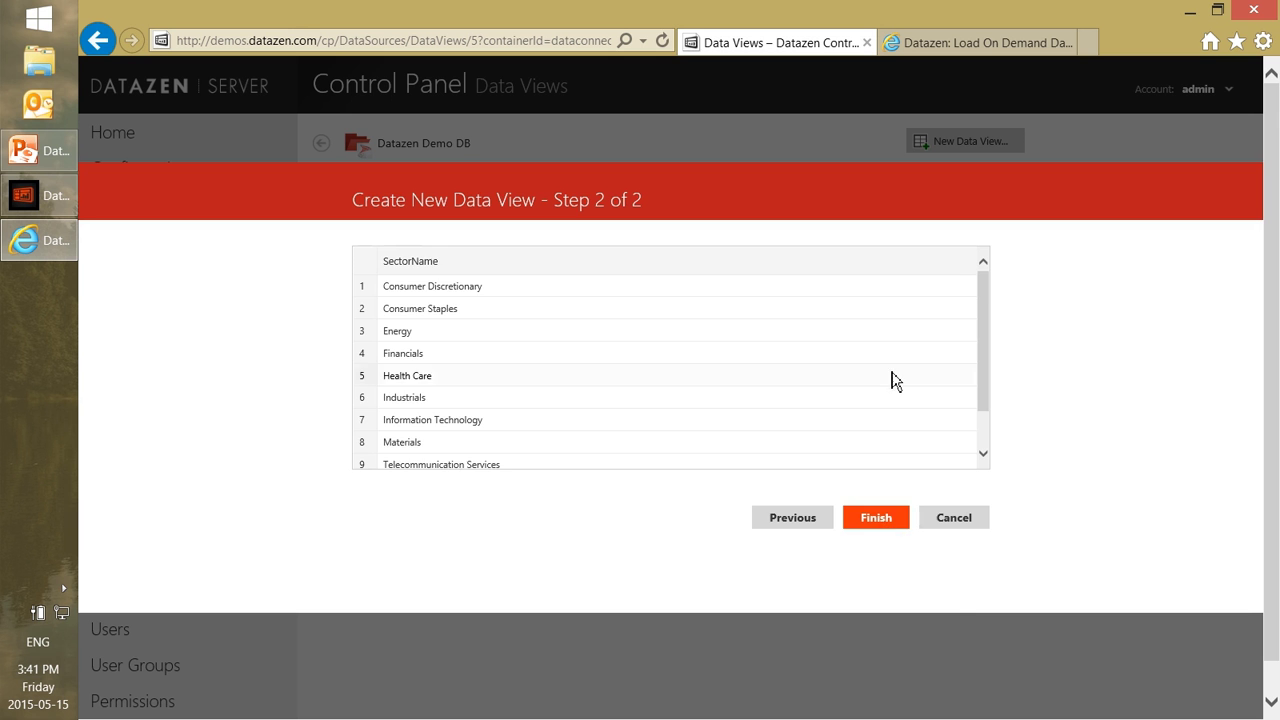
scroll(891, 374, down, 1)
click(874, 533)
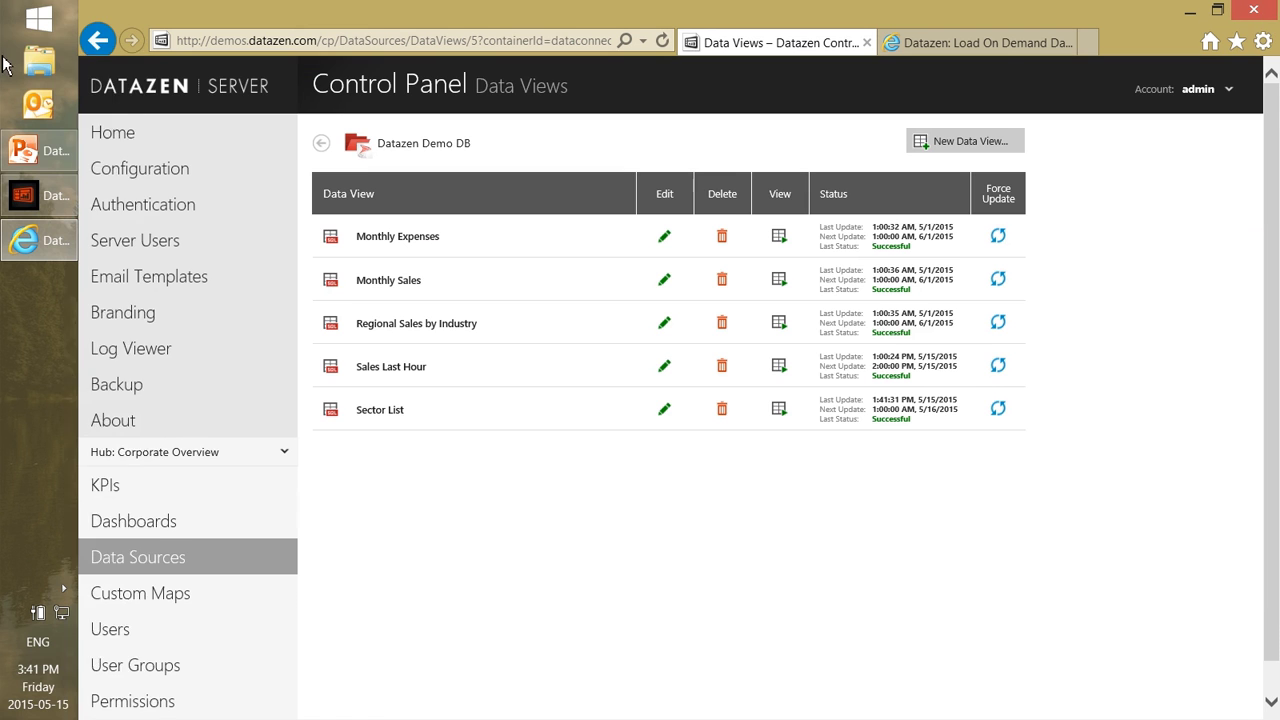
Start another data view named 'Total Sales' with the pasted SUM of Amount and PrevAmount query.
click(50, 196)
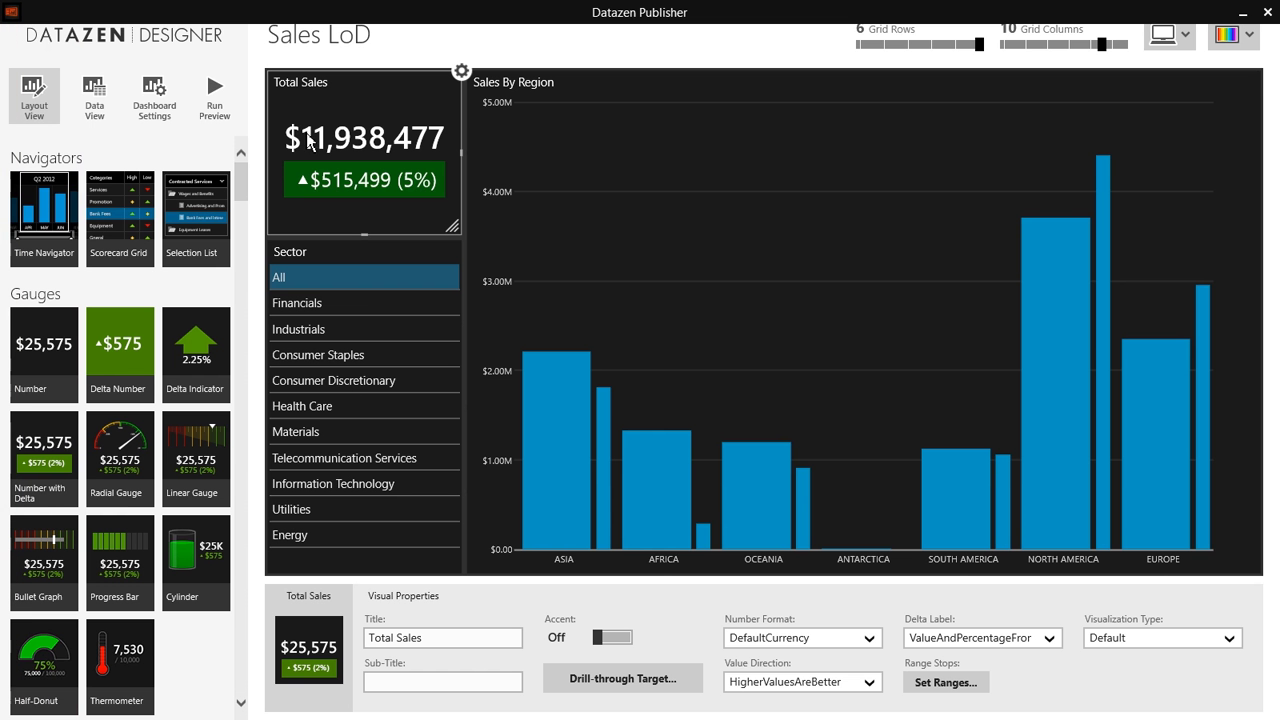
key(alt+Tab)
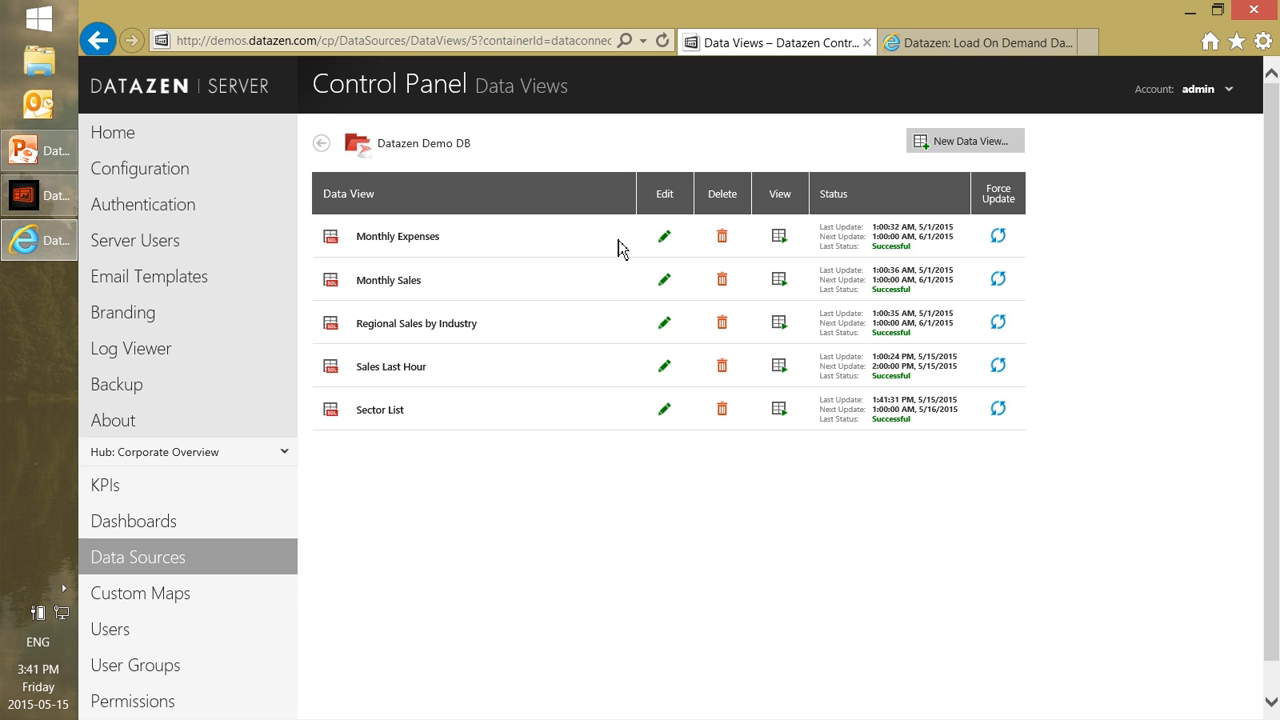
click(986, 143)
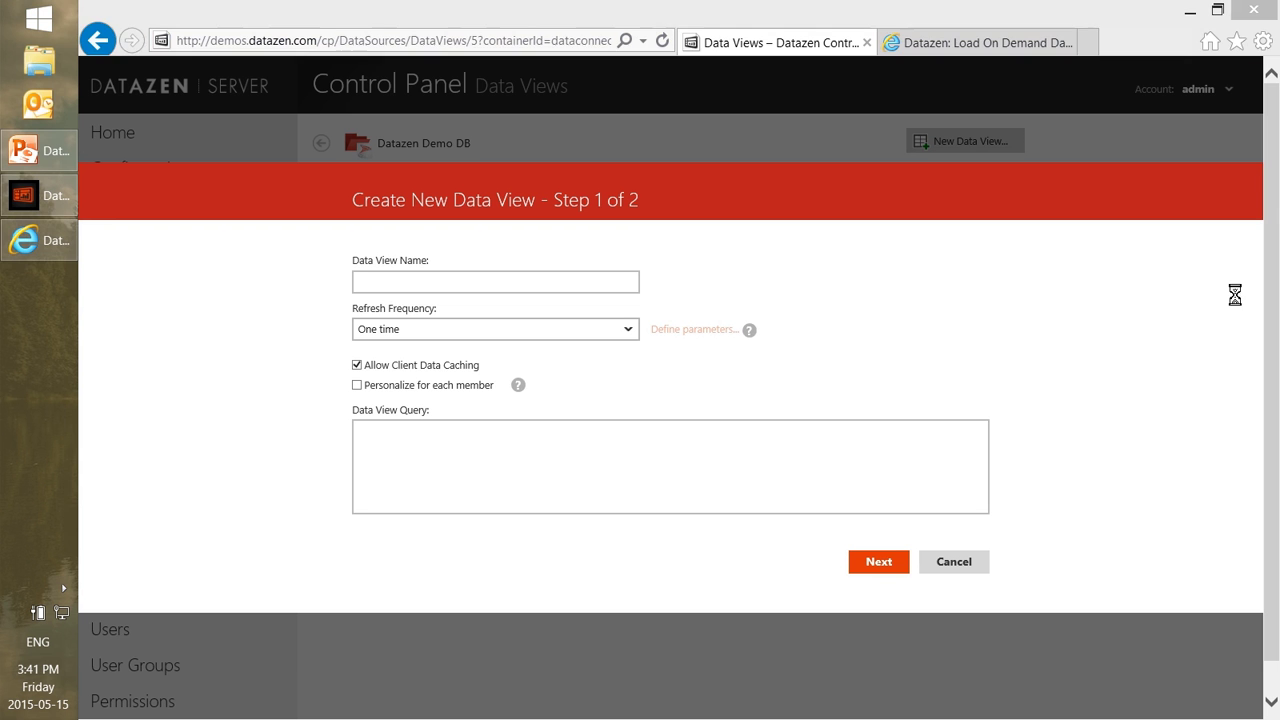
click(508, 283)
text(Total Sales)
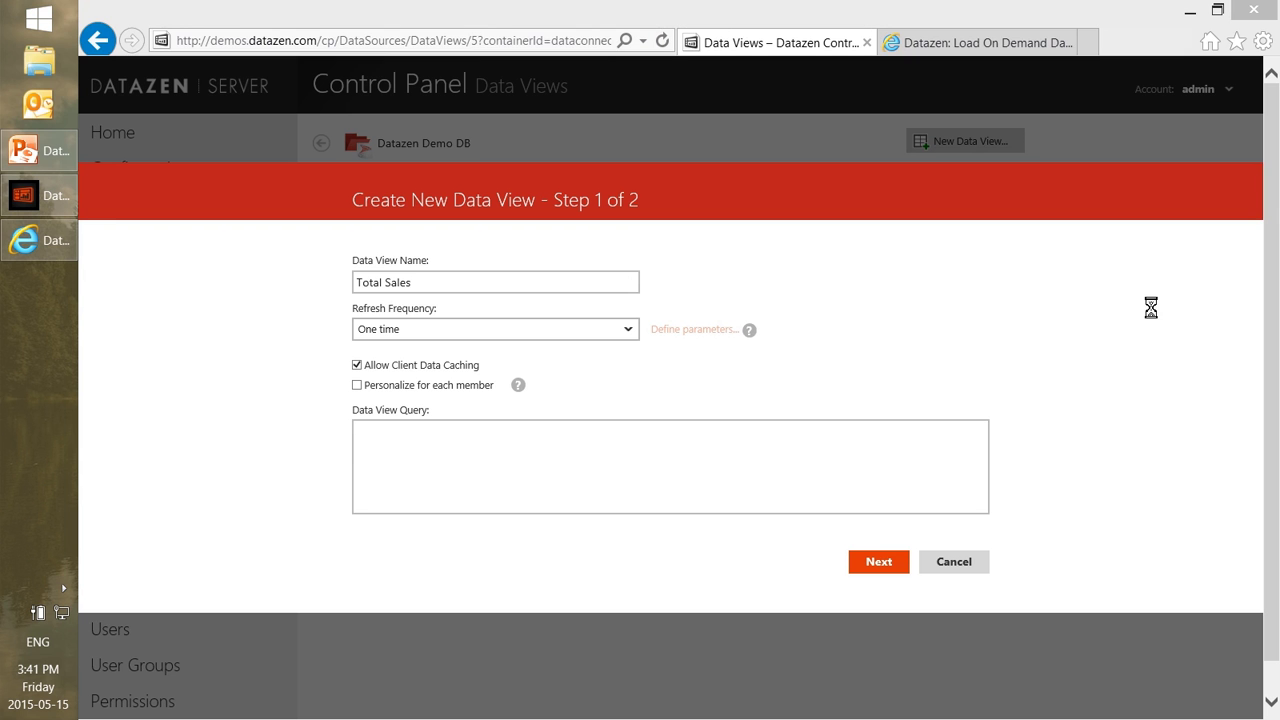
click(618, 440)
text(SELECT SUM(Amount) AS Amount , SUM(PrevAmount) AS PrevAmount FROM [dbo].[SaleBreakdown2012])
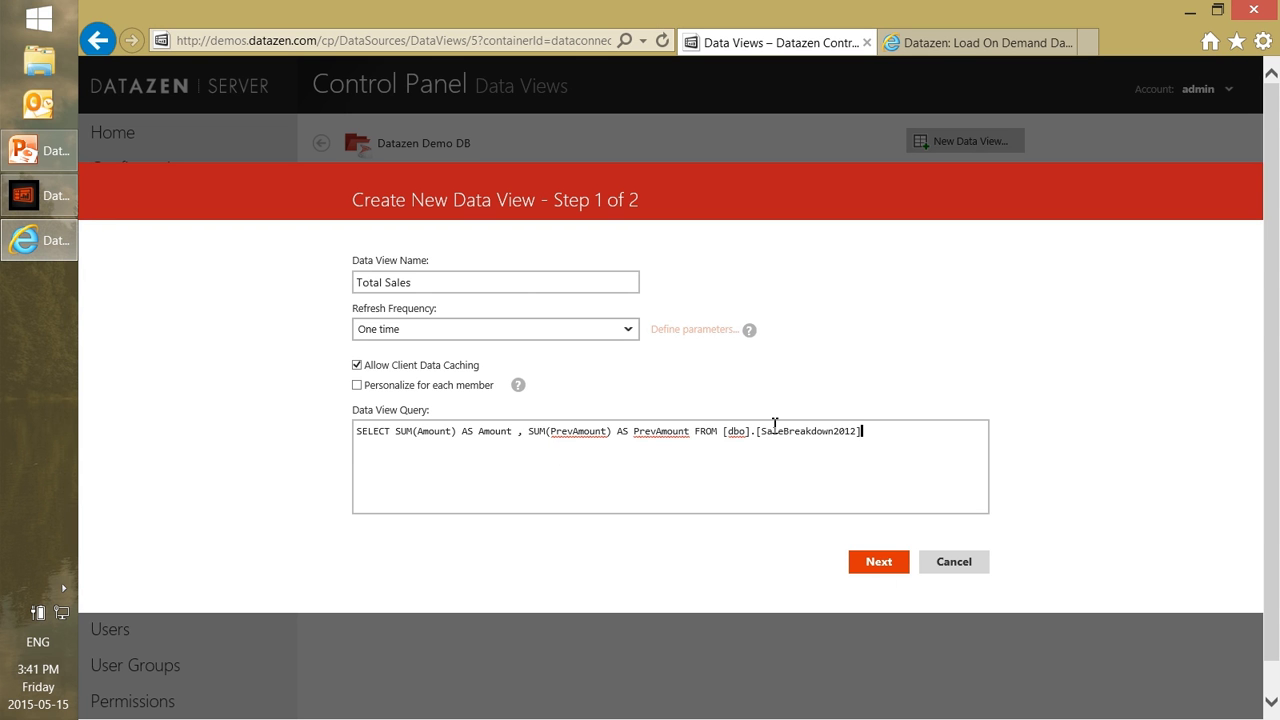
Set Total Sales to Real-time refresh, preview the results and finish creating it.
click(886, 578)
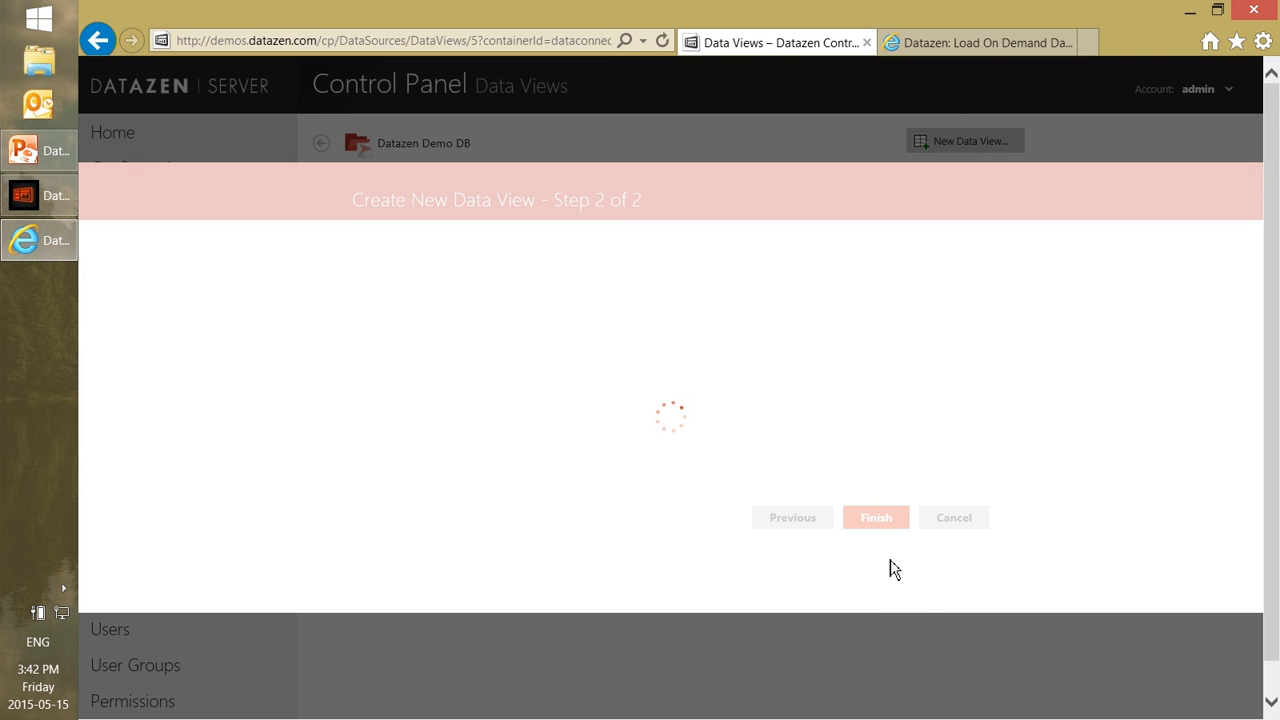
click(795, 519)
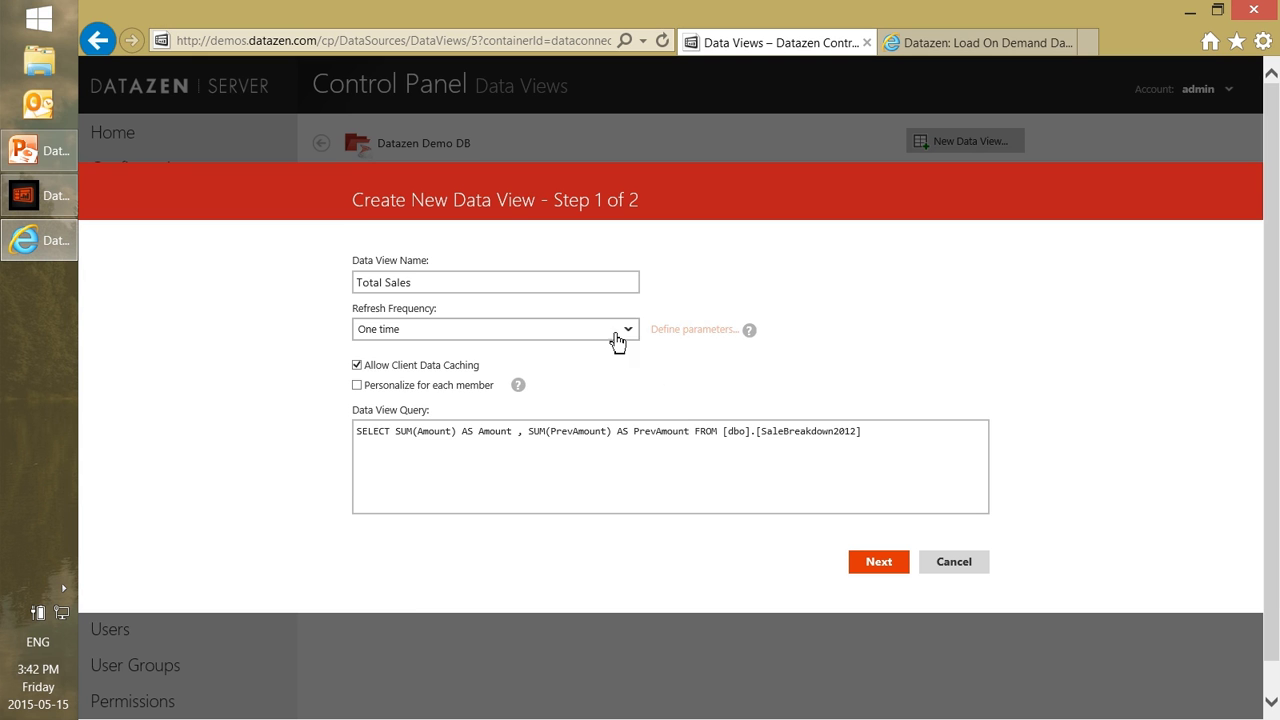
click(638, 339)
click(411, 593)
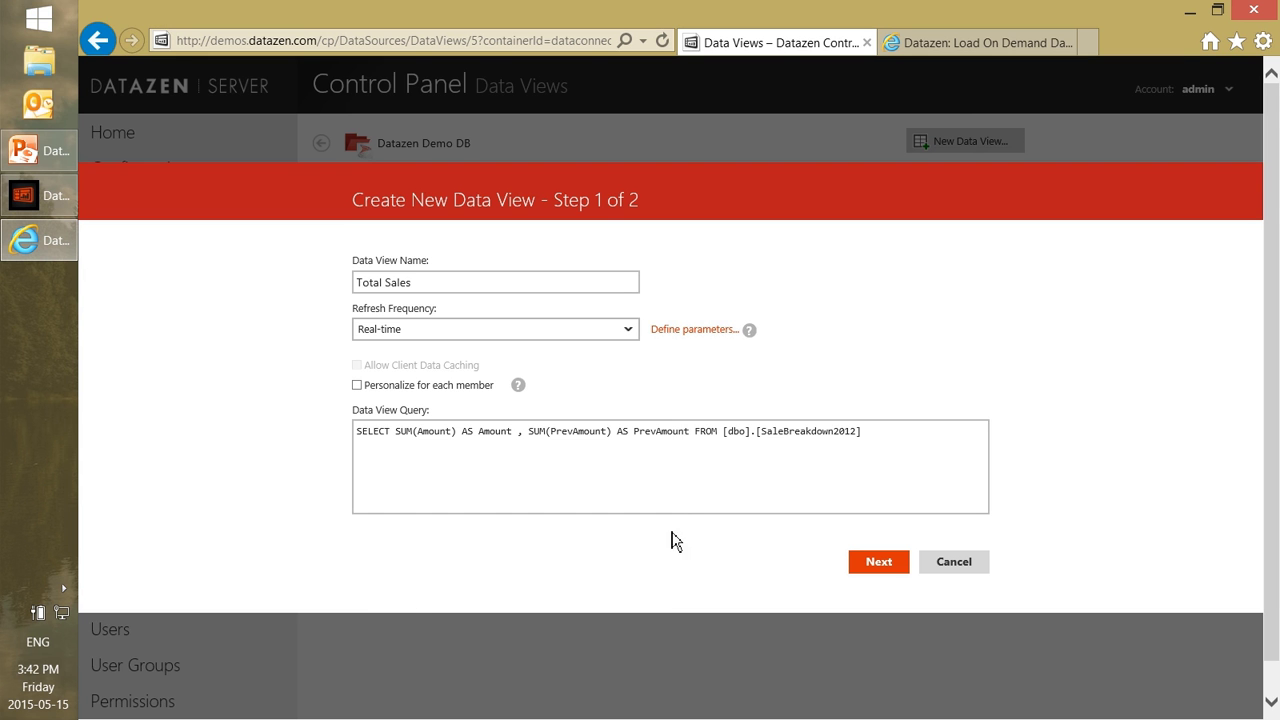
click(889, 574)
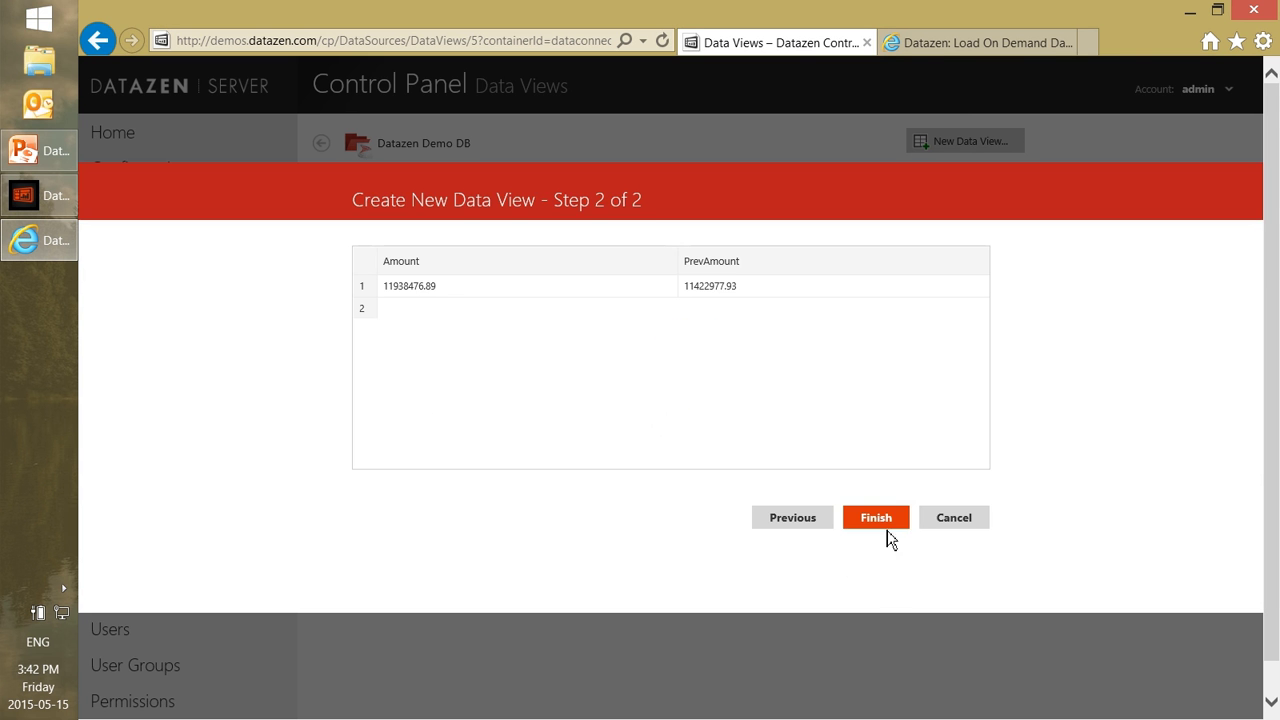
click(876, 518)
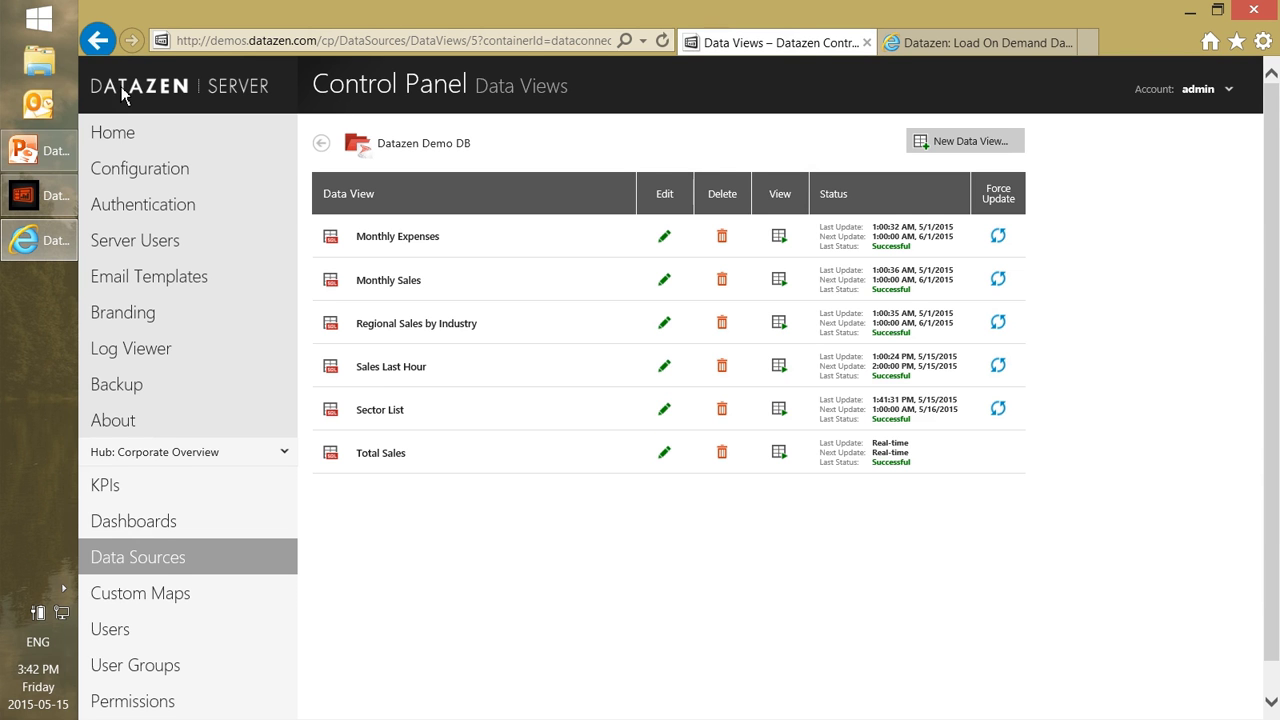
Create a 'By Region Sales' data view with the pasted per-region Amount and PrevAmount query.
click(74, 205)
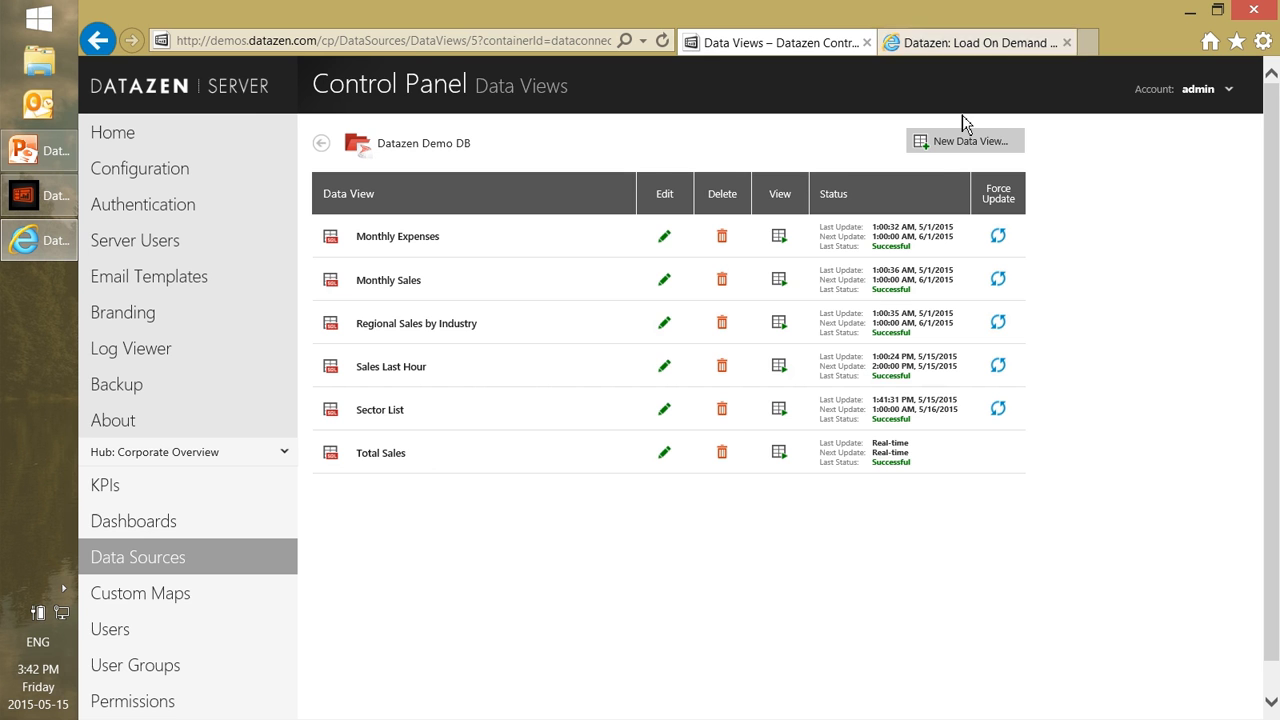
click(952, 142)
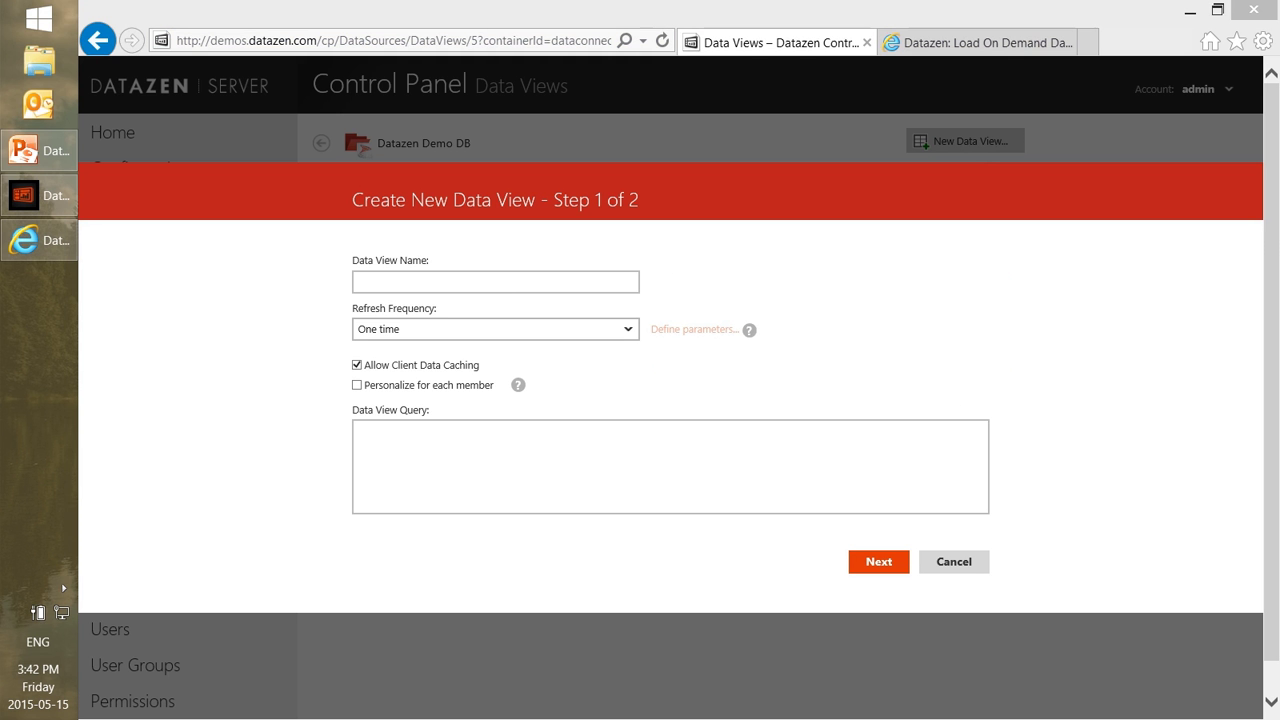
click(512, 286)
text(By Region Sales)
click(404, 430)
text(SELECT [RegionName], SUM(Amount) AS Amount , SUM(PrevAmount) AS PrevAmount FROM [dbo].[SaleBreakdown2012] GROUP BY [RegionName])
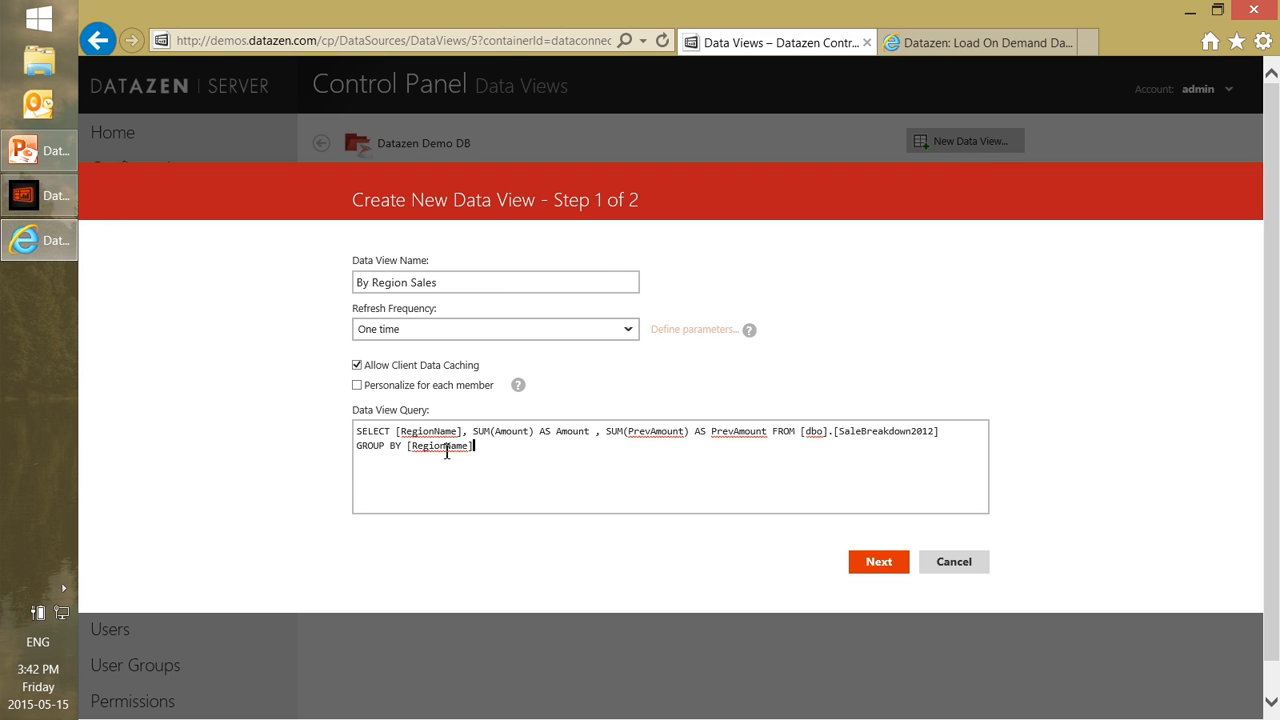
click(877, 563)
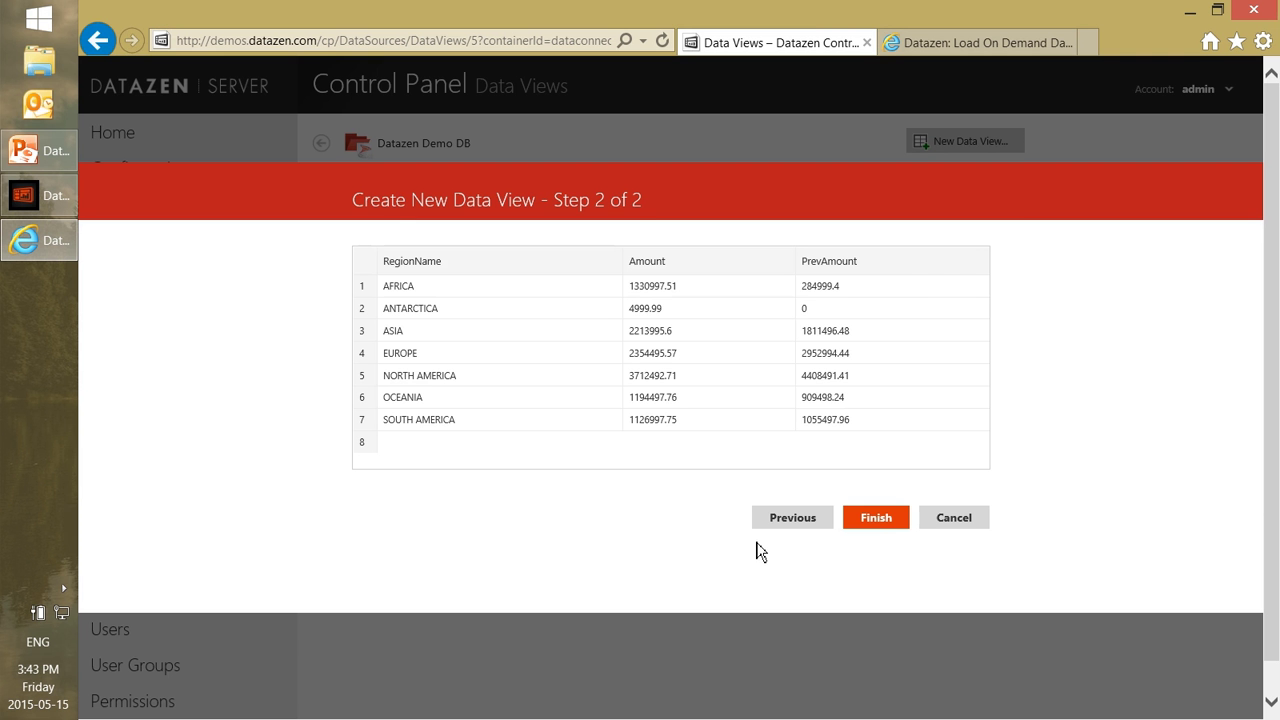
click(888, 538)
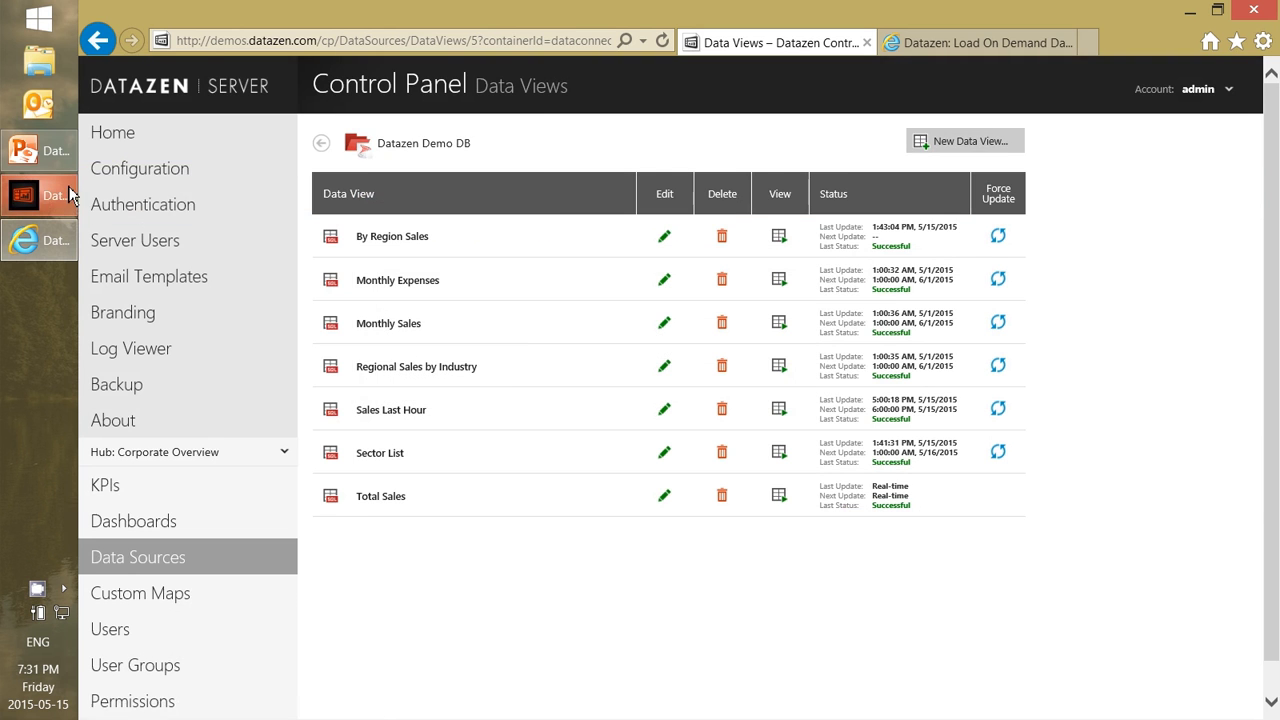
click(52, 198)
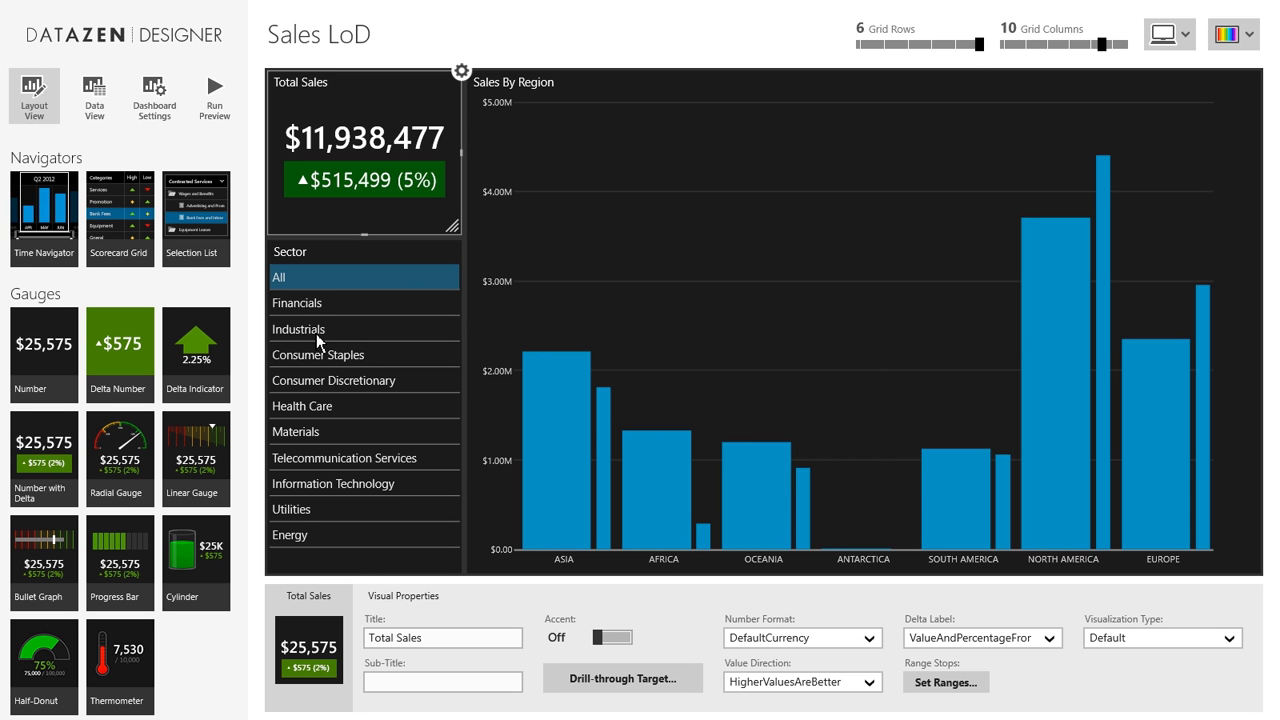
click(220, 97)
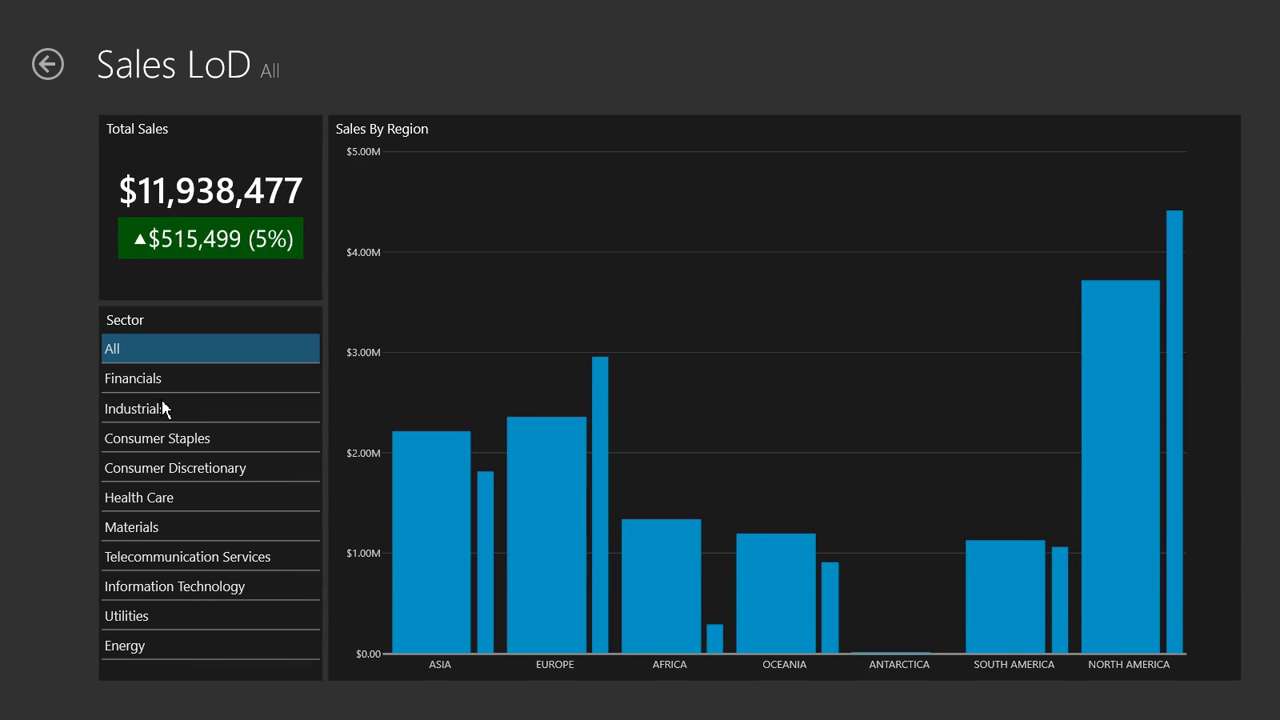
click(162, 406)
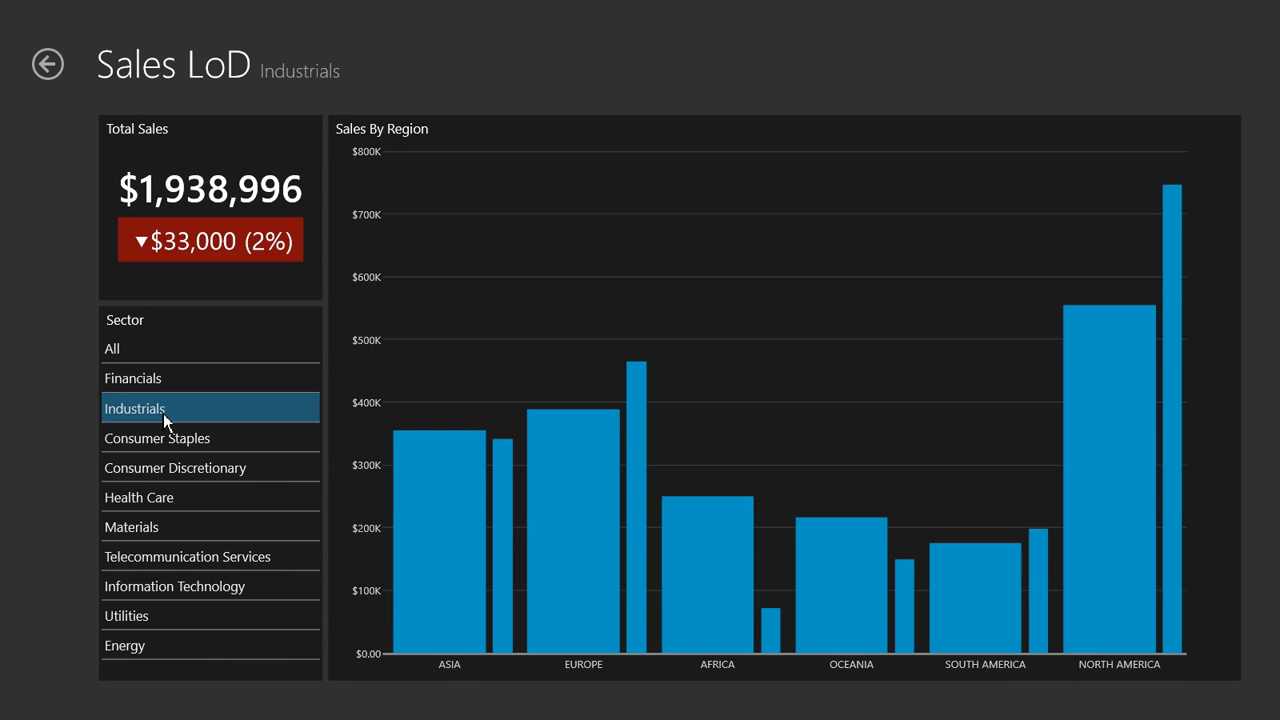
click(169, 439)
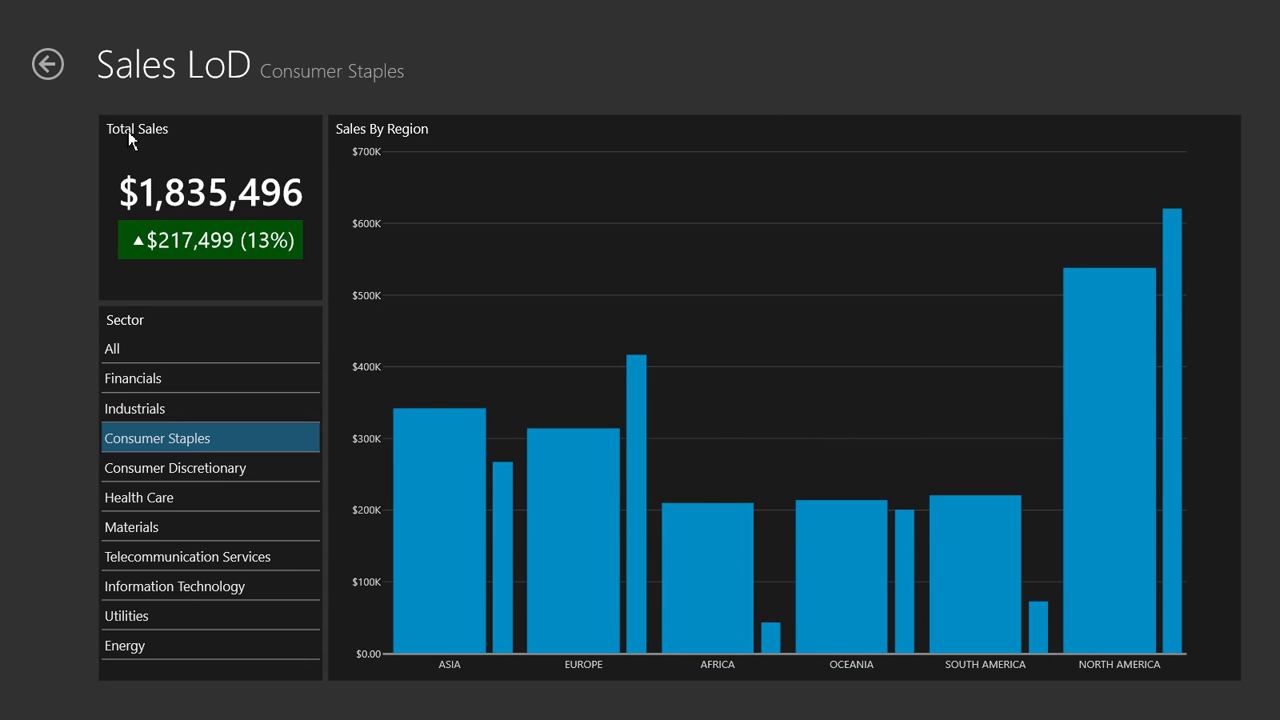
click(170, 500)
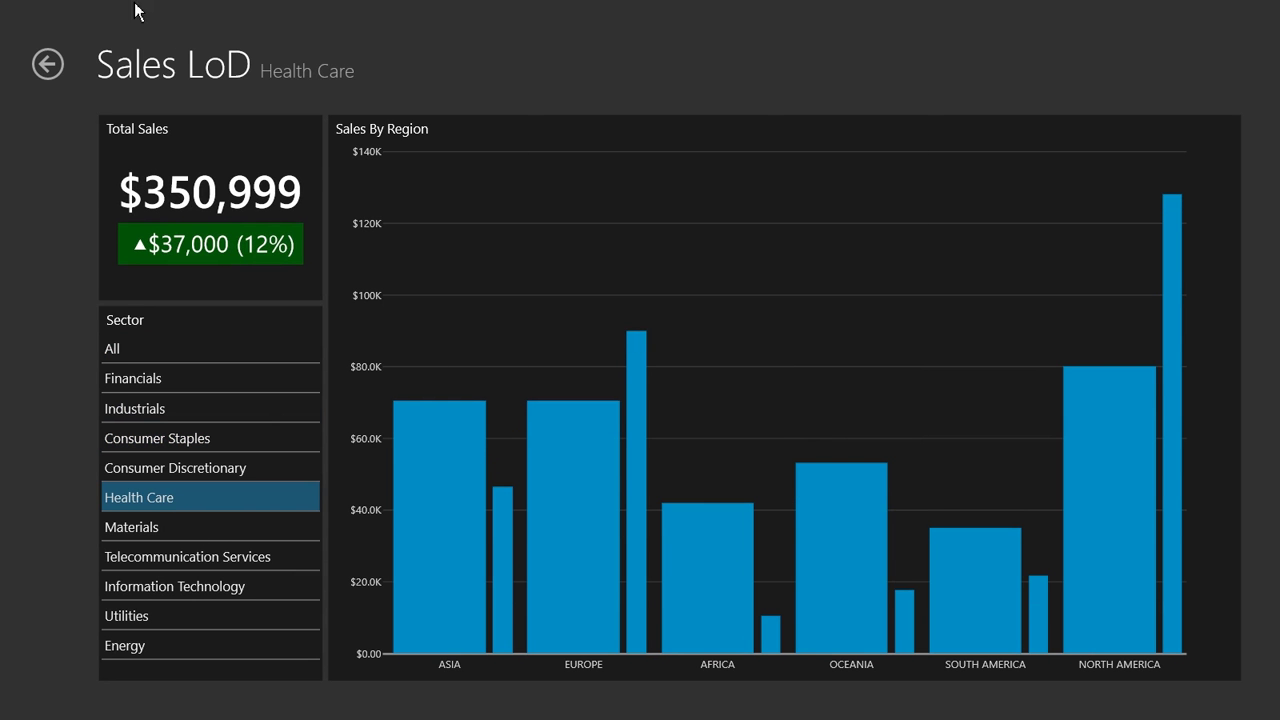
click(47, 65)
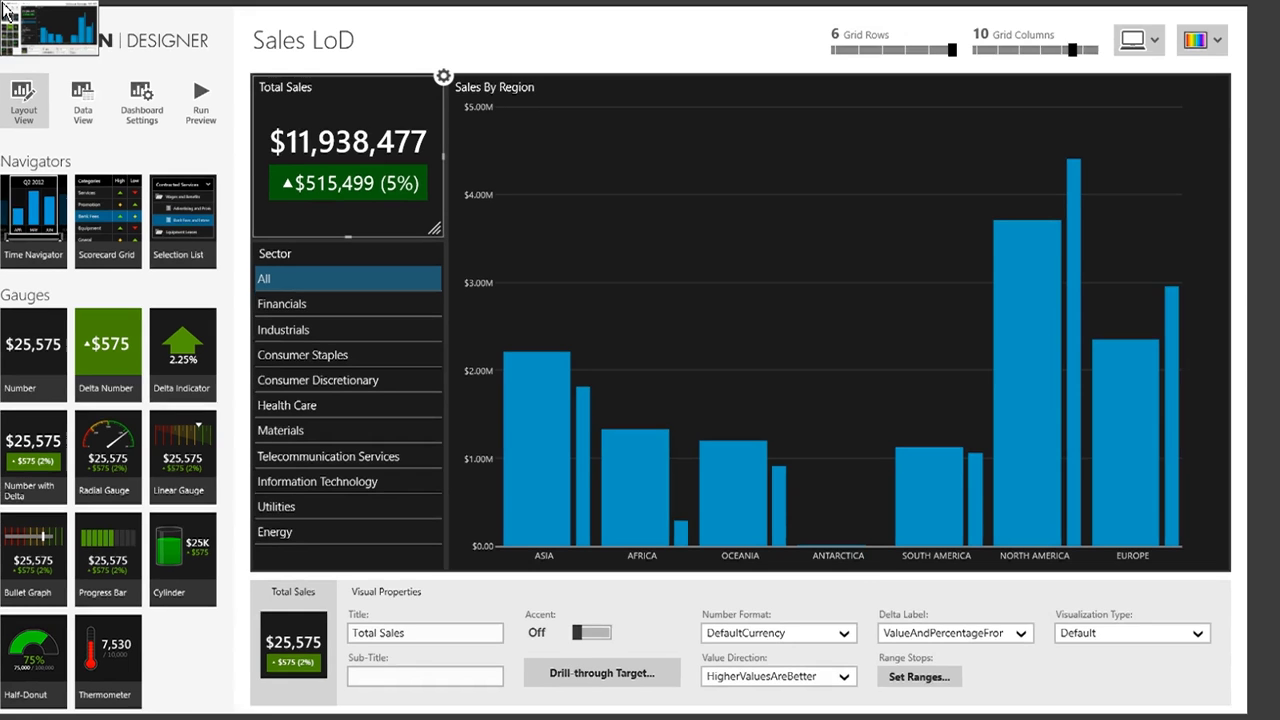
click(6, 10)
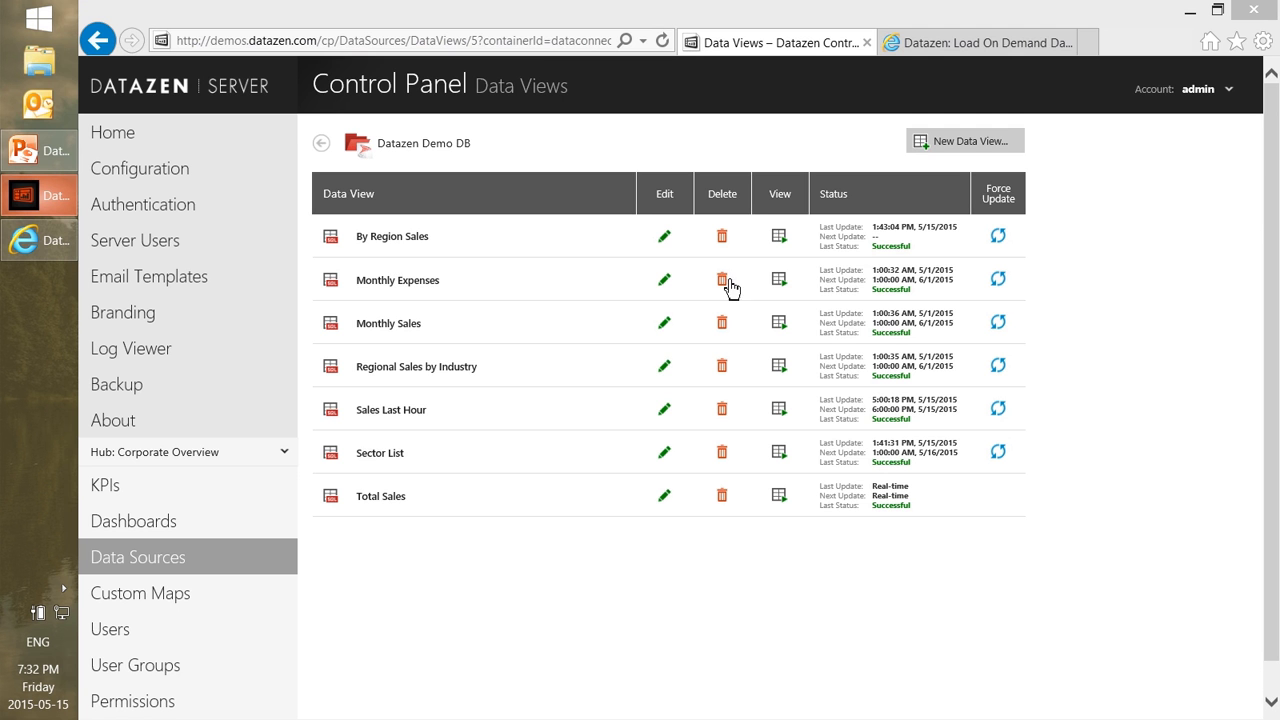
Edit By Region Sales, change its refresh to Real-time and bring up Define parameters.
click(667, 250)
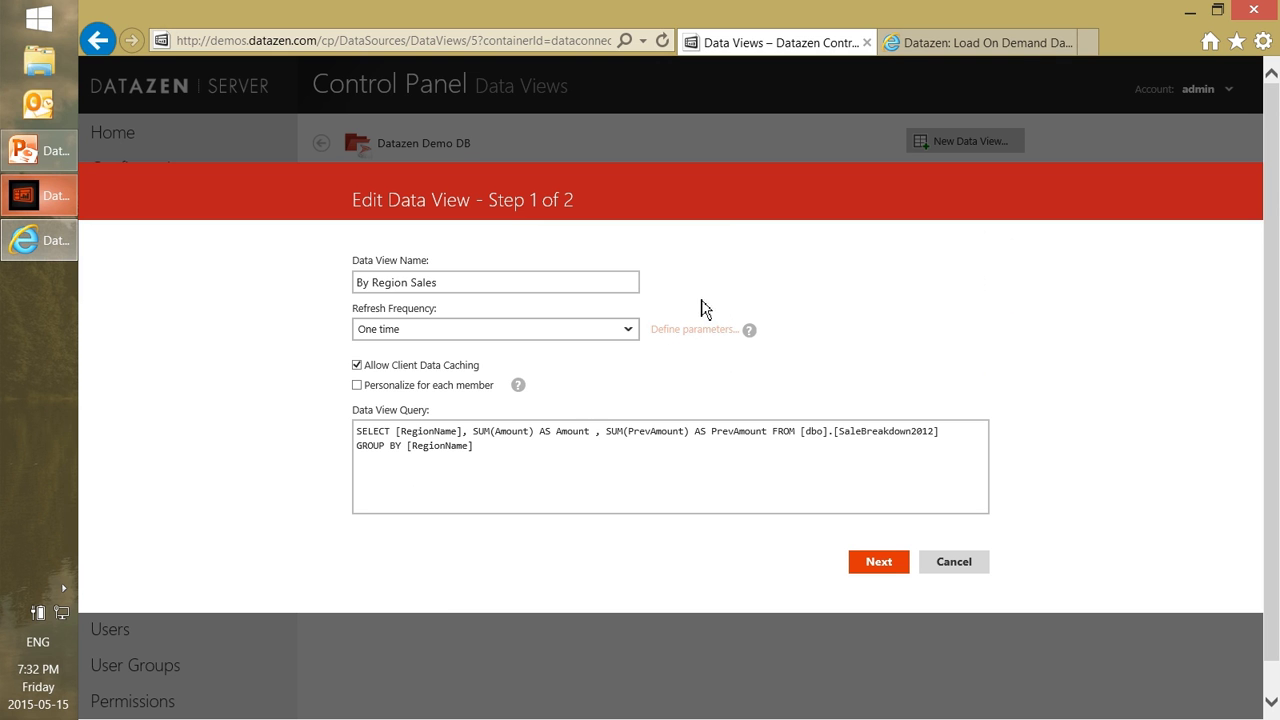
click(630, 329)
click(435, 600)
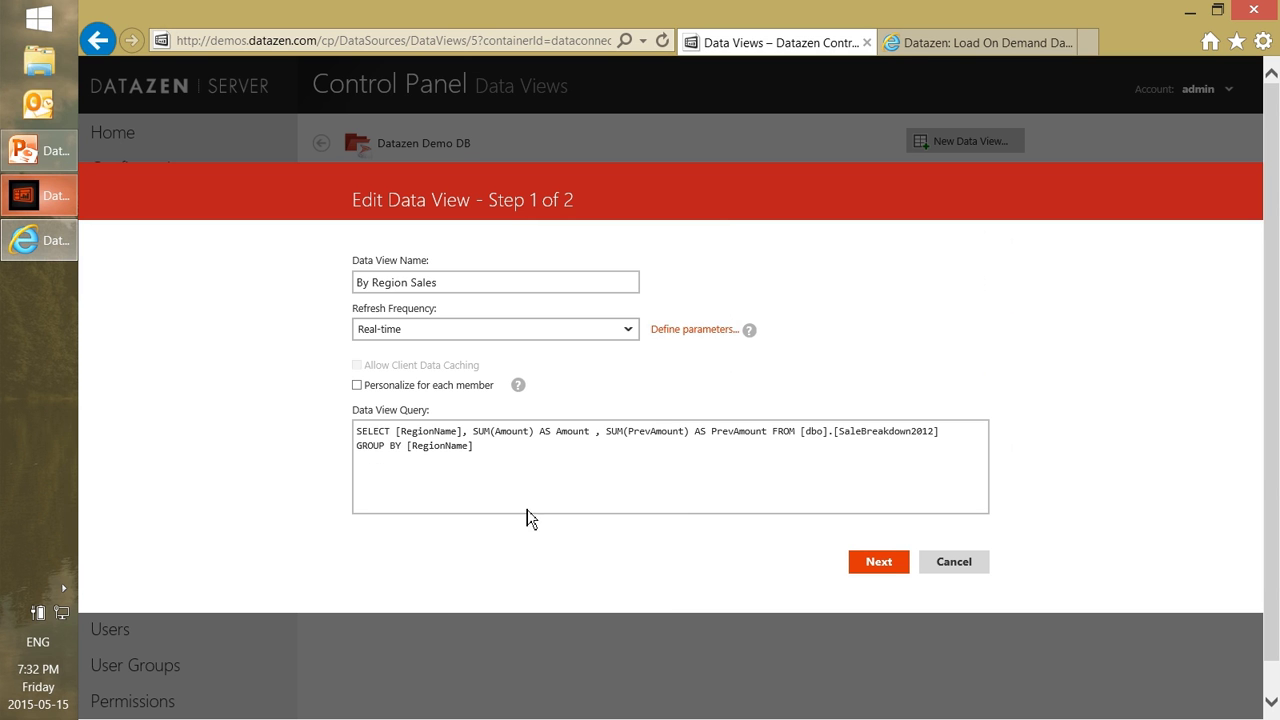
click(718, 329)
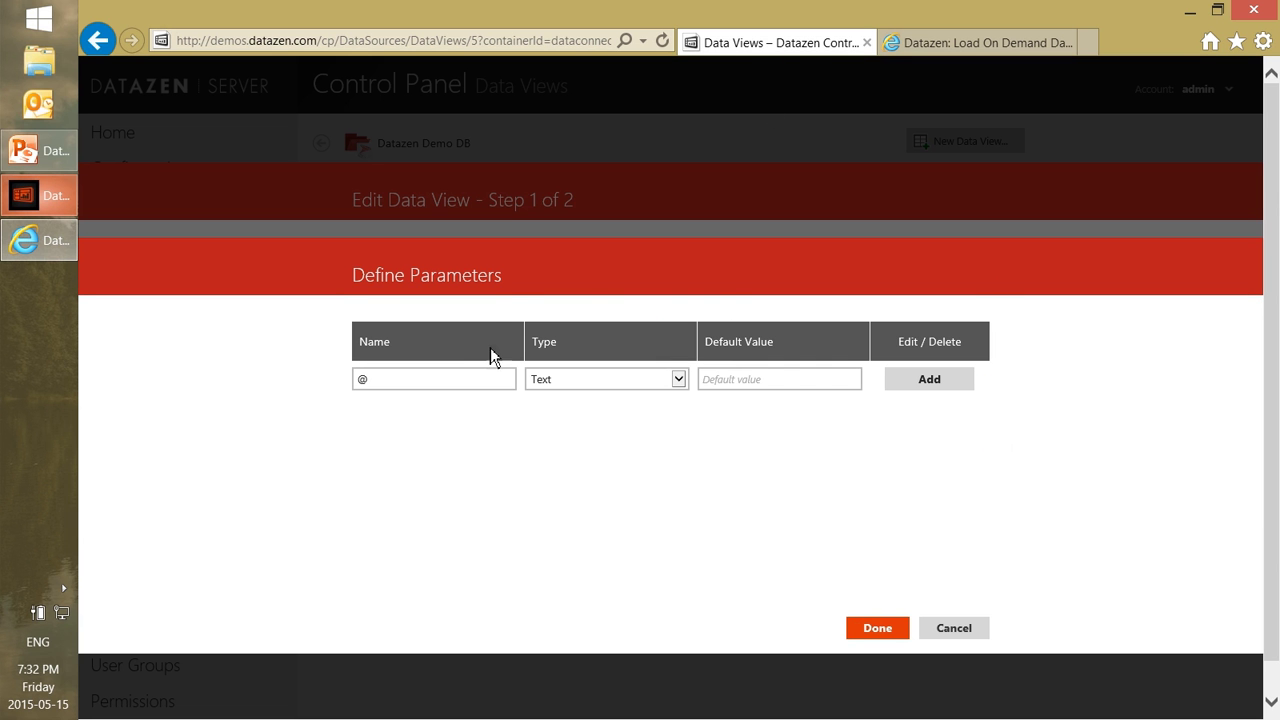
click(454, 381)
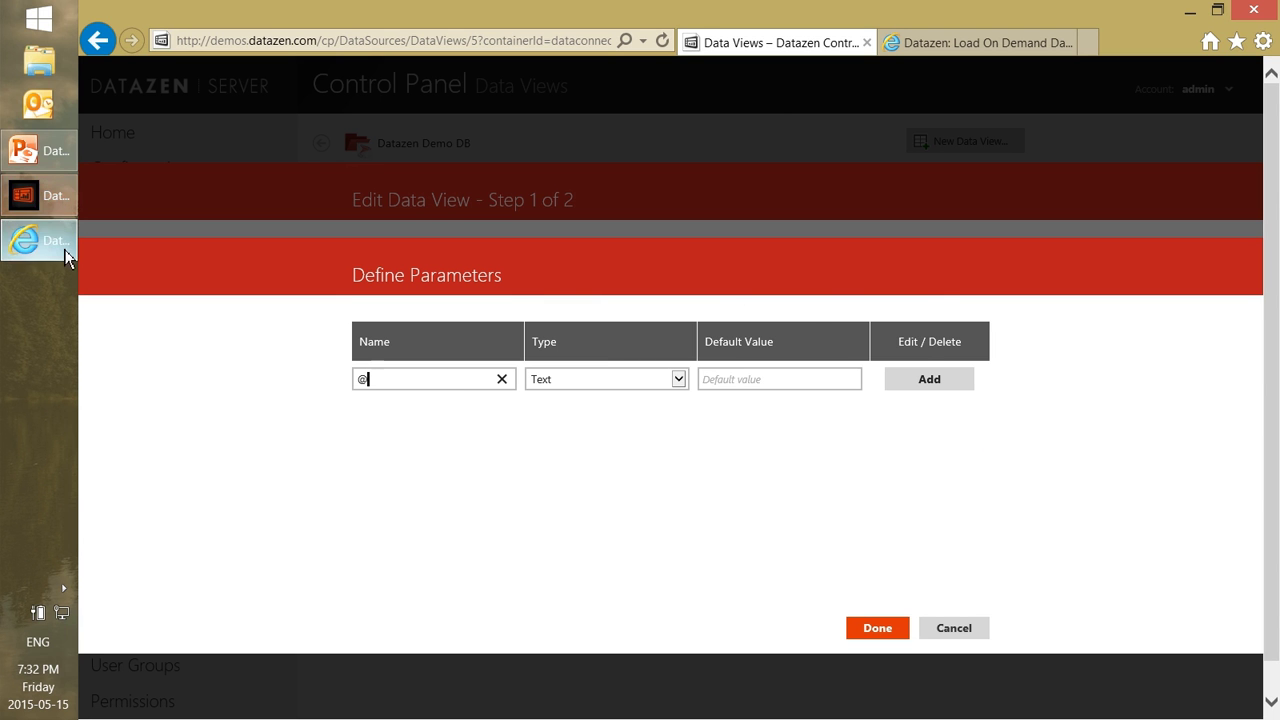
click(43, 202)
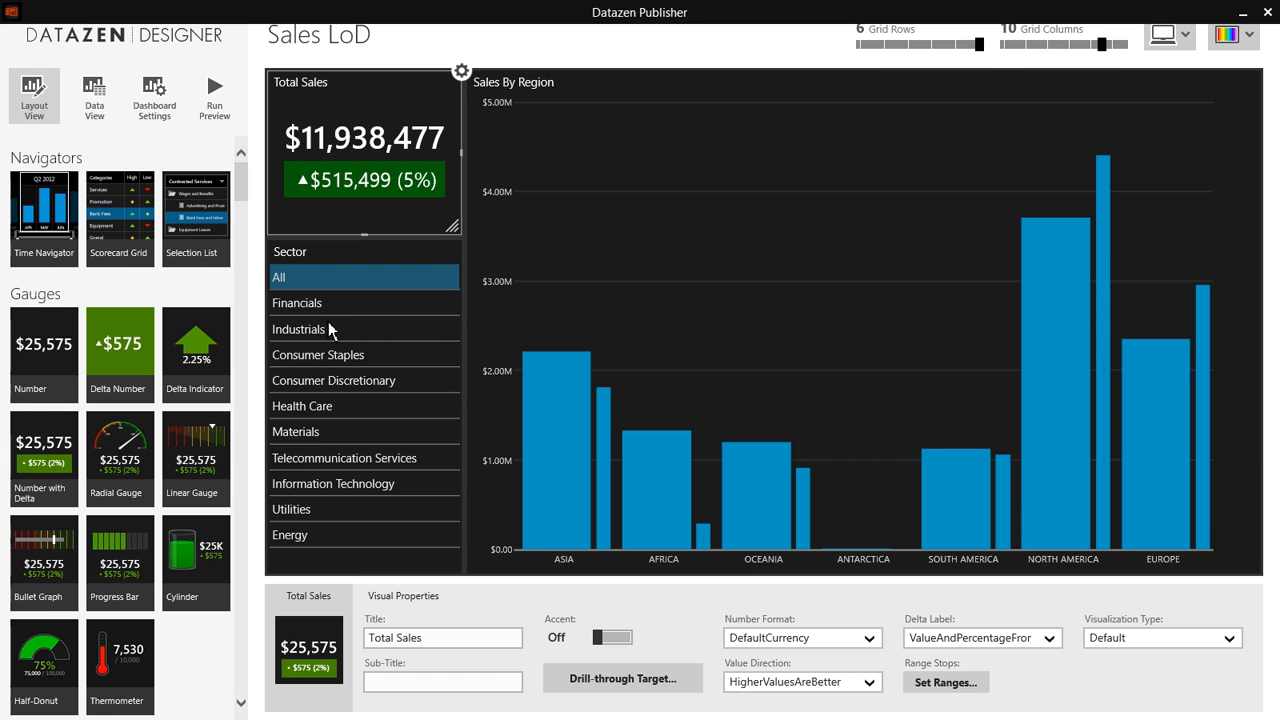
click(30, 30)
text(Sector)
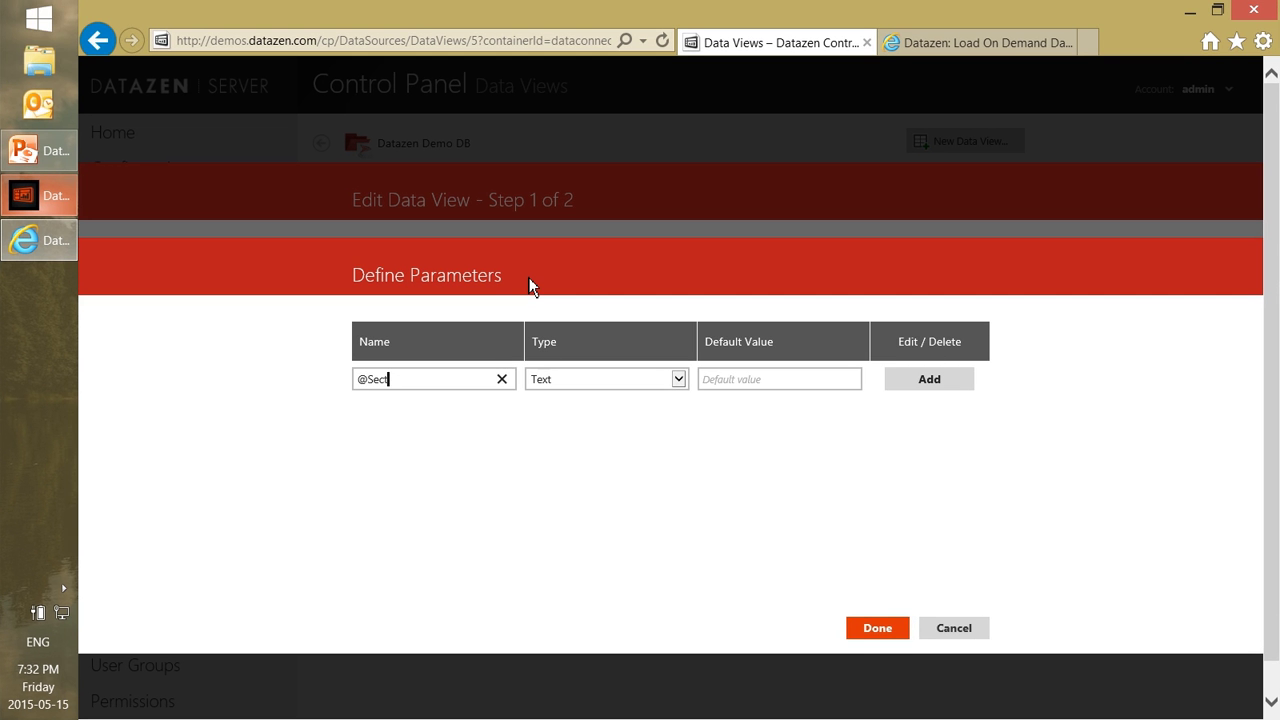
click(678, 379)
click(776, 379)
text(%)
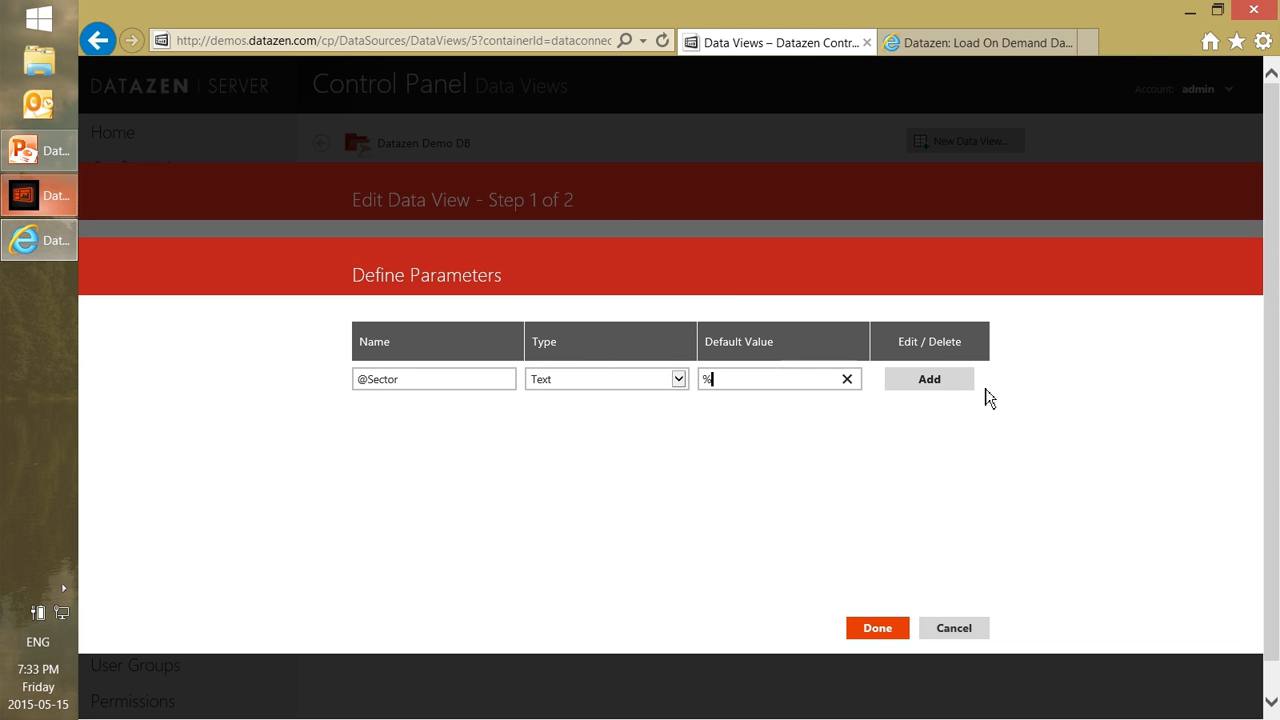
click(950, 385)
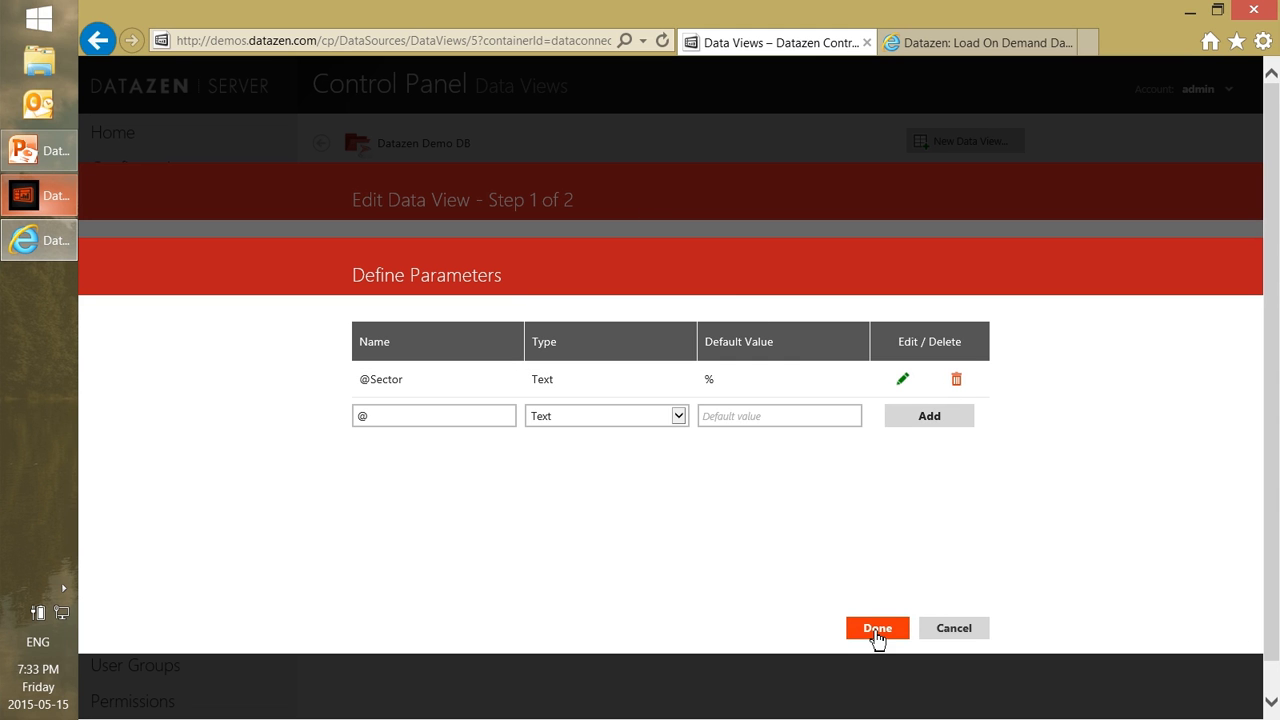
click(877, 630)
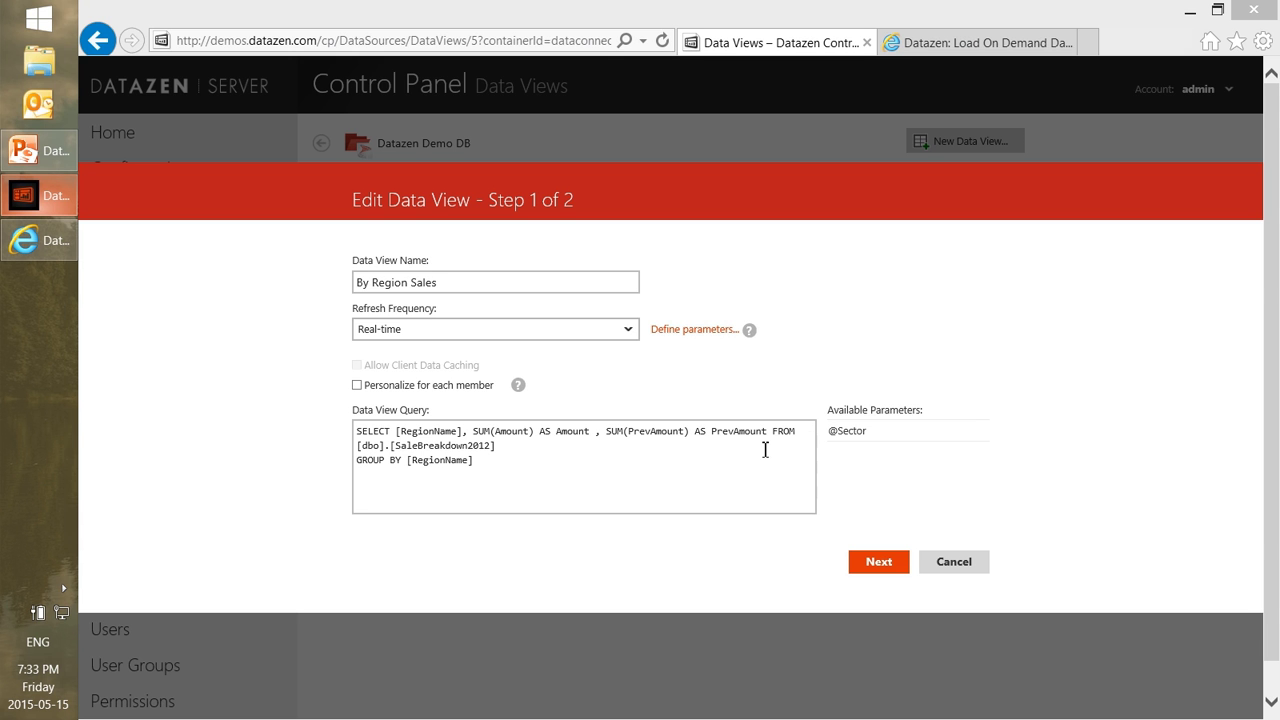
Insert the WHERE [SectorName] LIKE CASE ... END filter after [dbo].[SaleBreakdown2012].
click(552, 447)
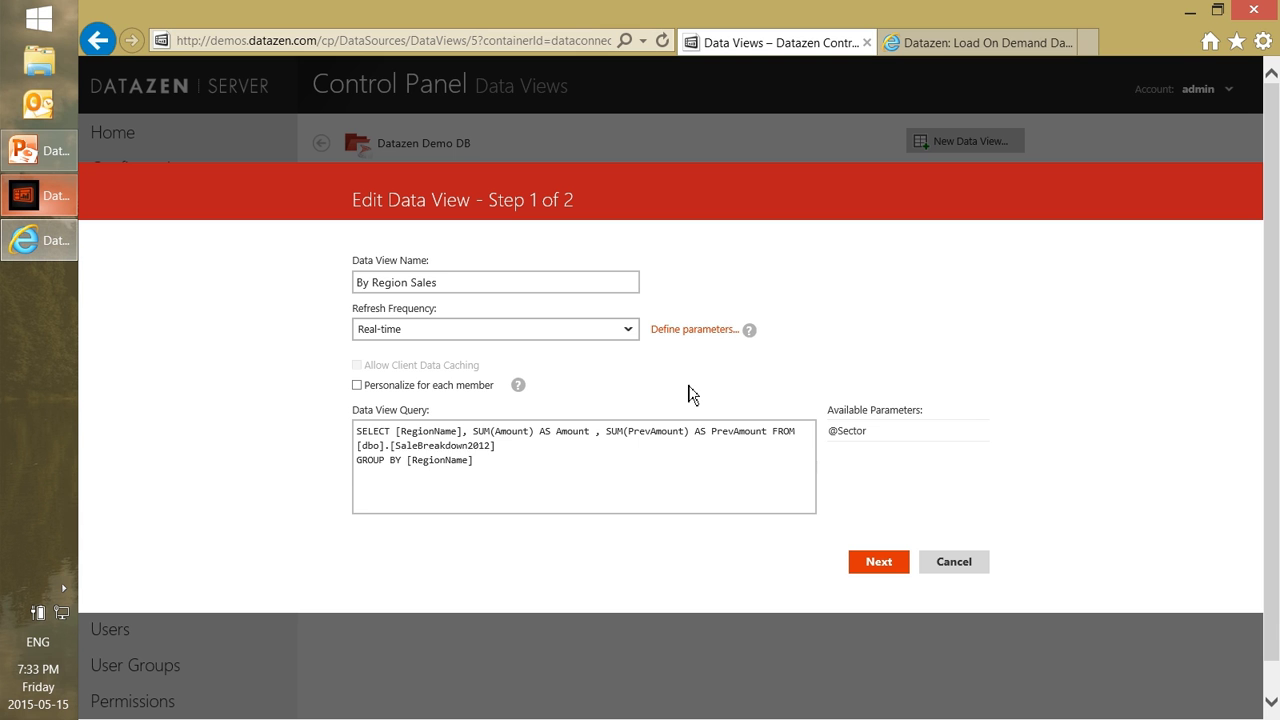
key(Return)
text(WHERE [SectorName] LIKE CASE '{{ @Sector }}' WHEN '' THEN '%' ELSE '{{ @Sector }}' END)
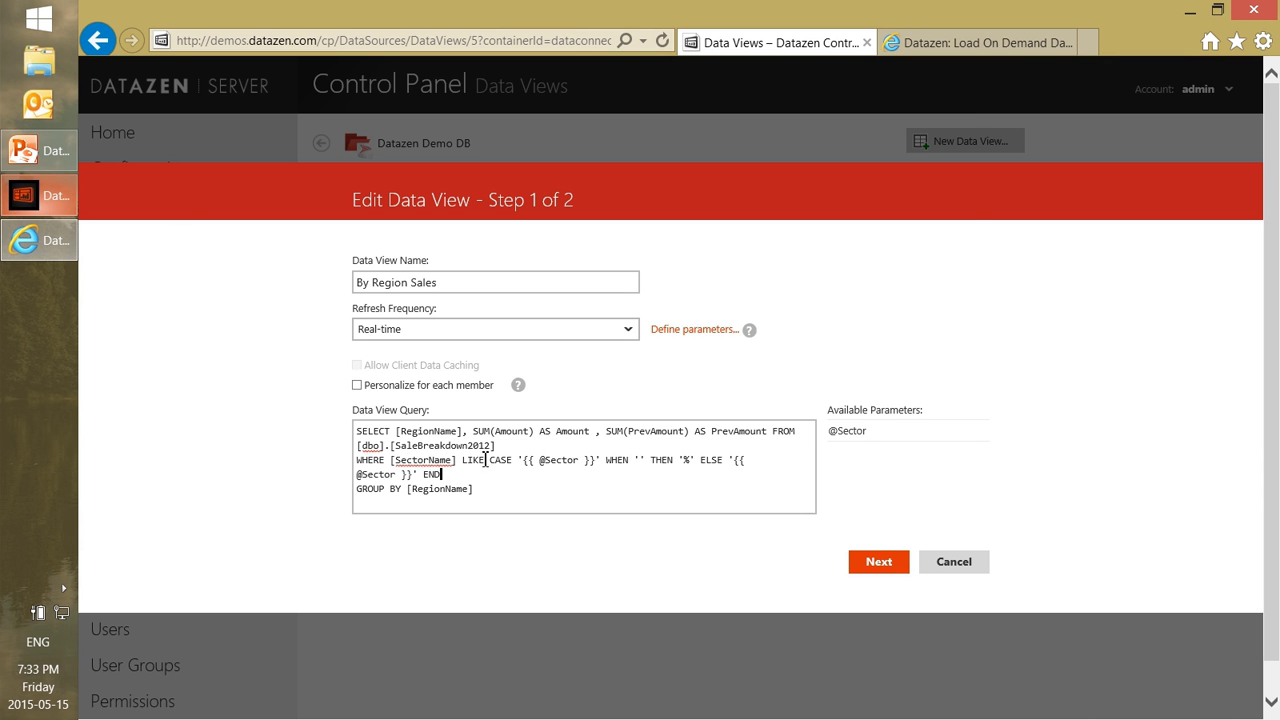
click(40, 196)
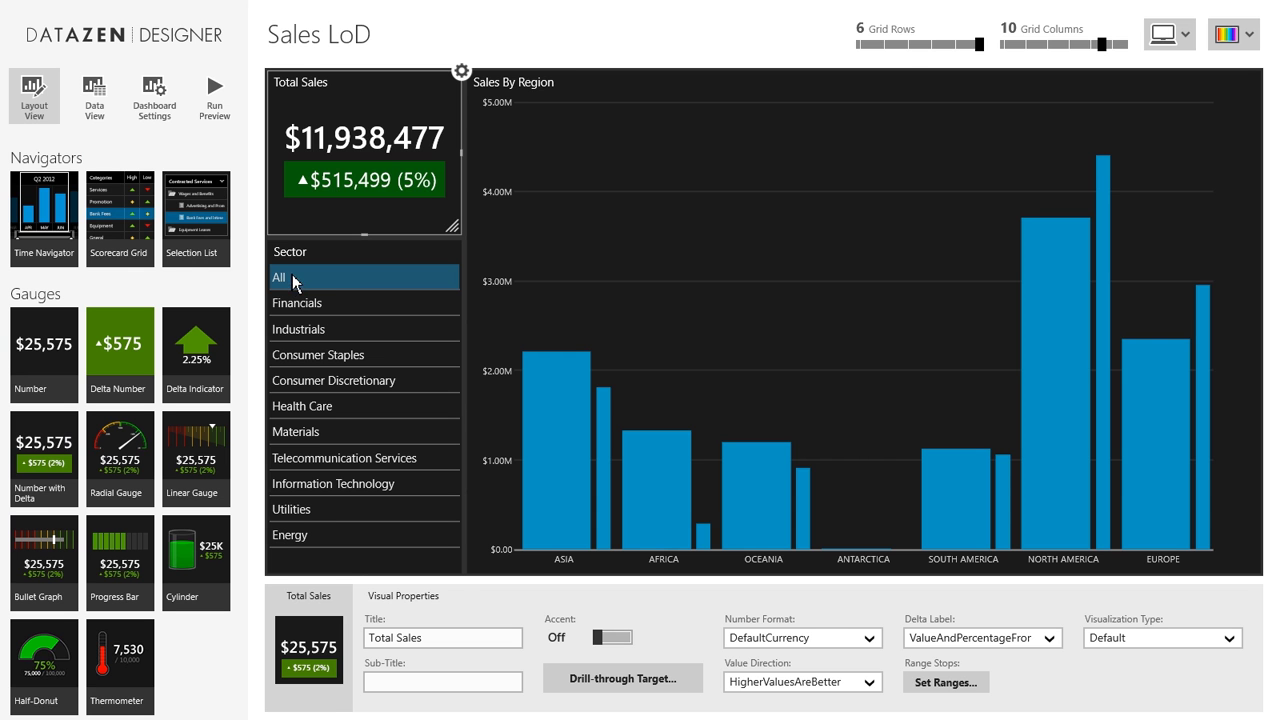
click(8, 12)
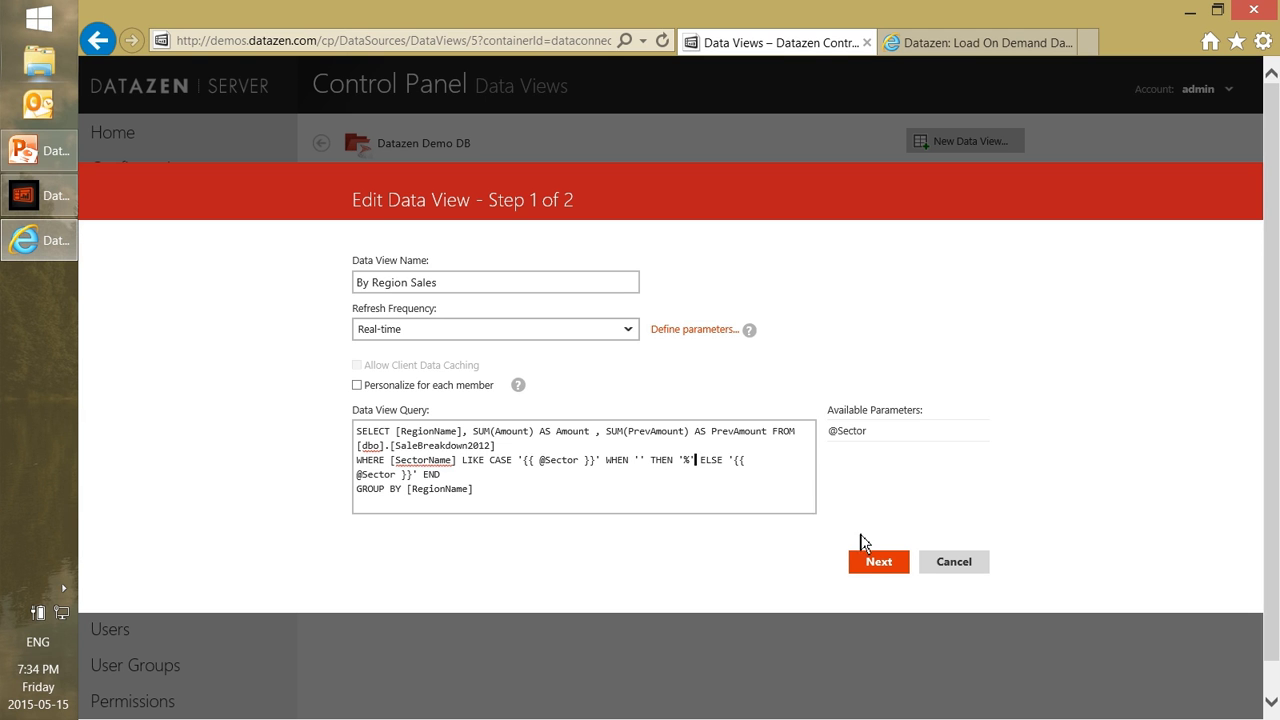
Save the filtered By Region Sales view, then reopen it to confirm Real-time refresh and cancel.
click(879, 567)
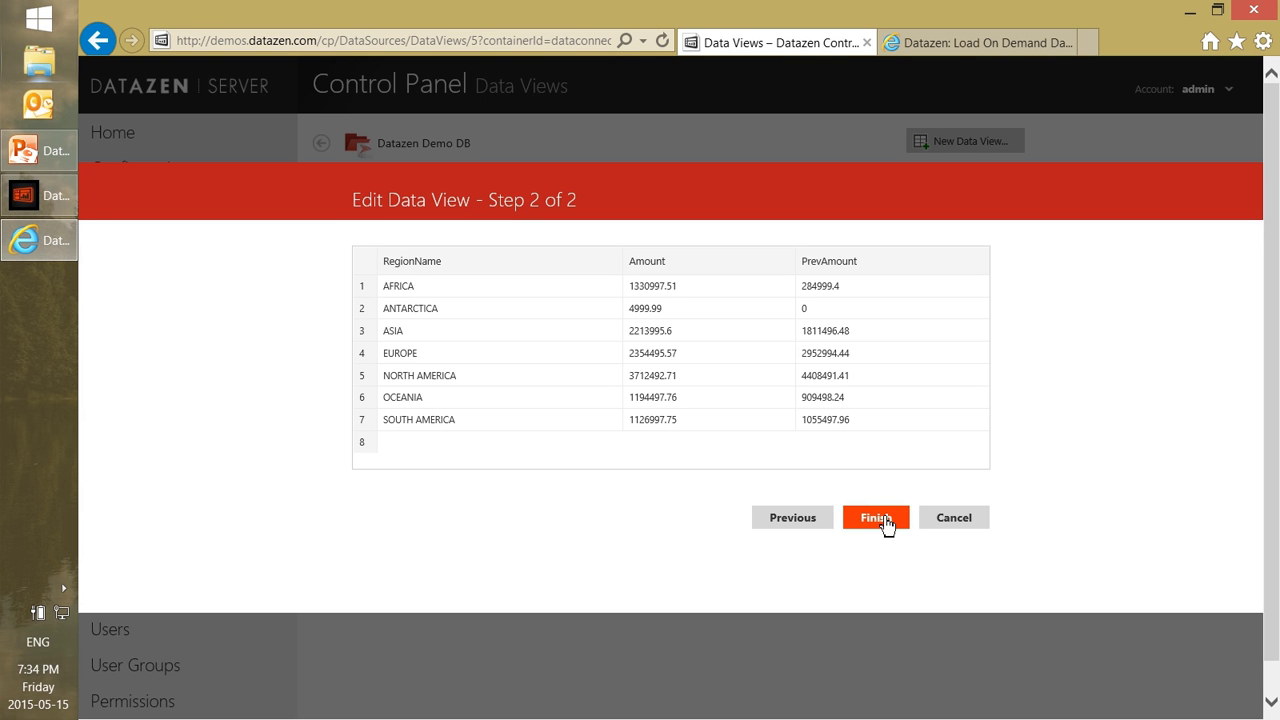
click(886, 523)
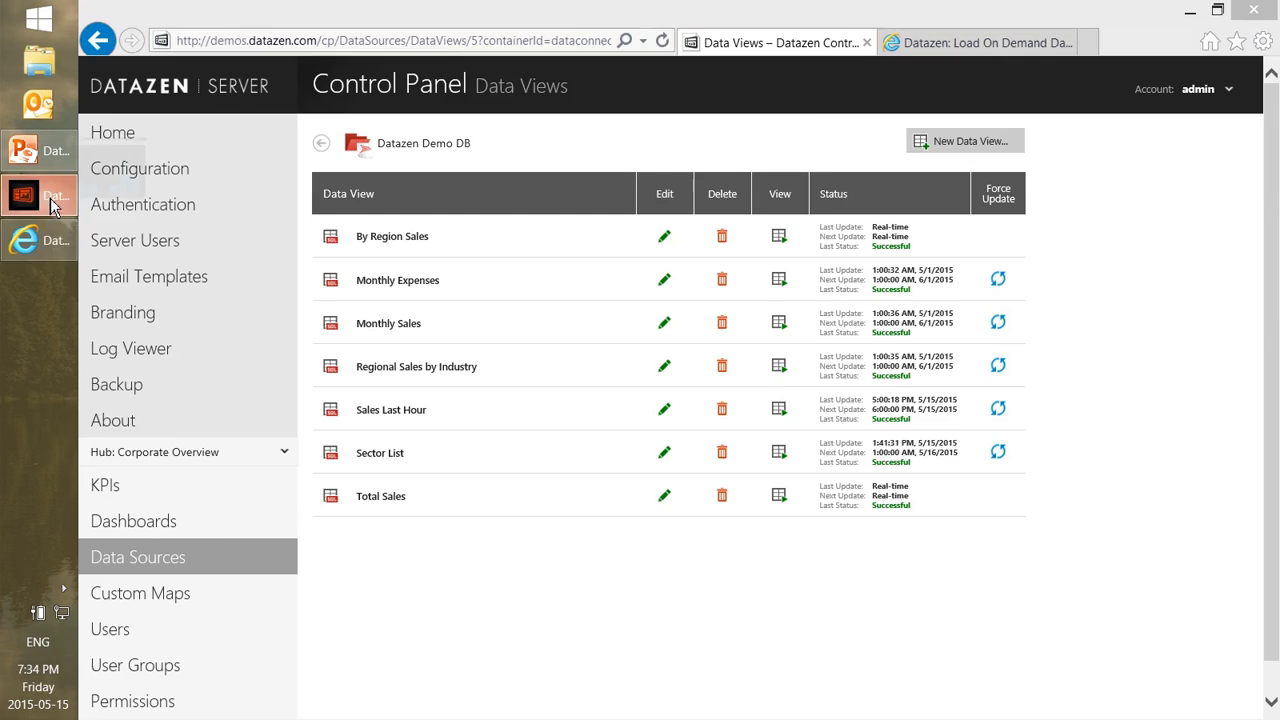
click(50, 197)
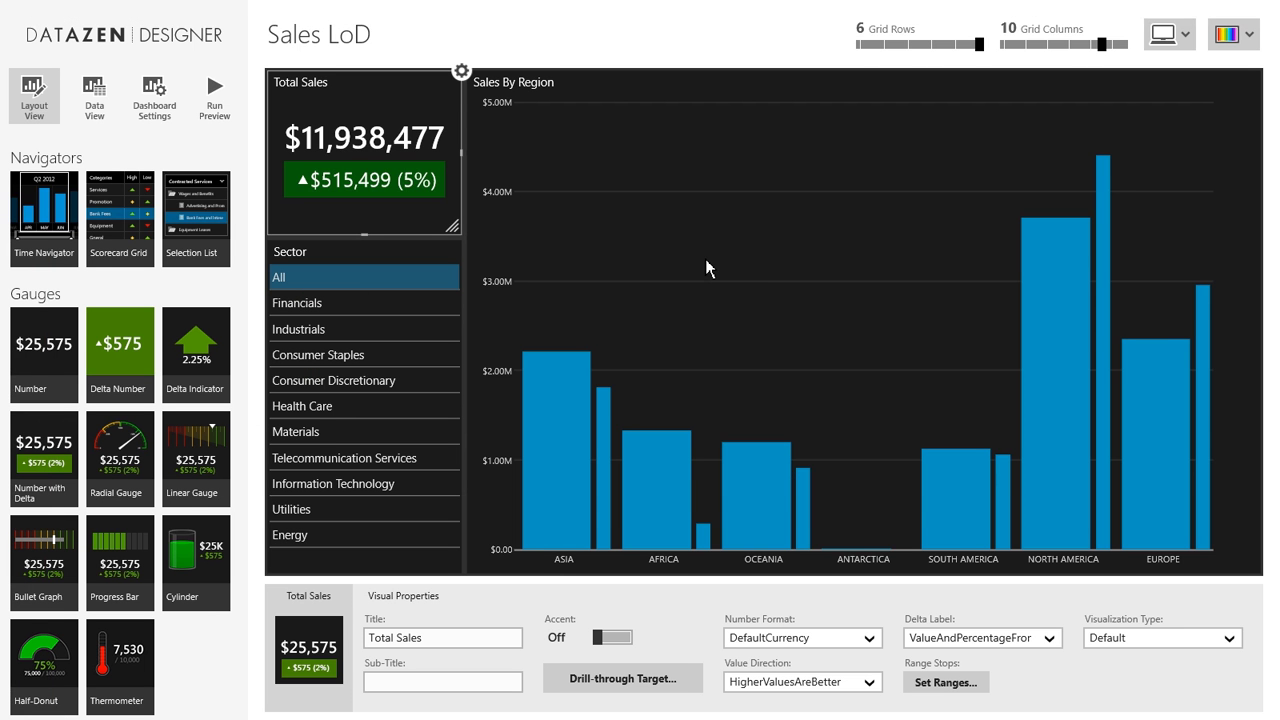
key(alt+Tab)
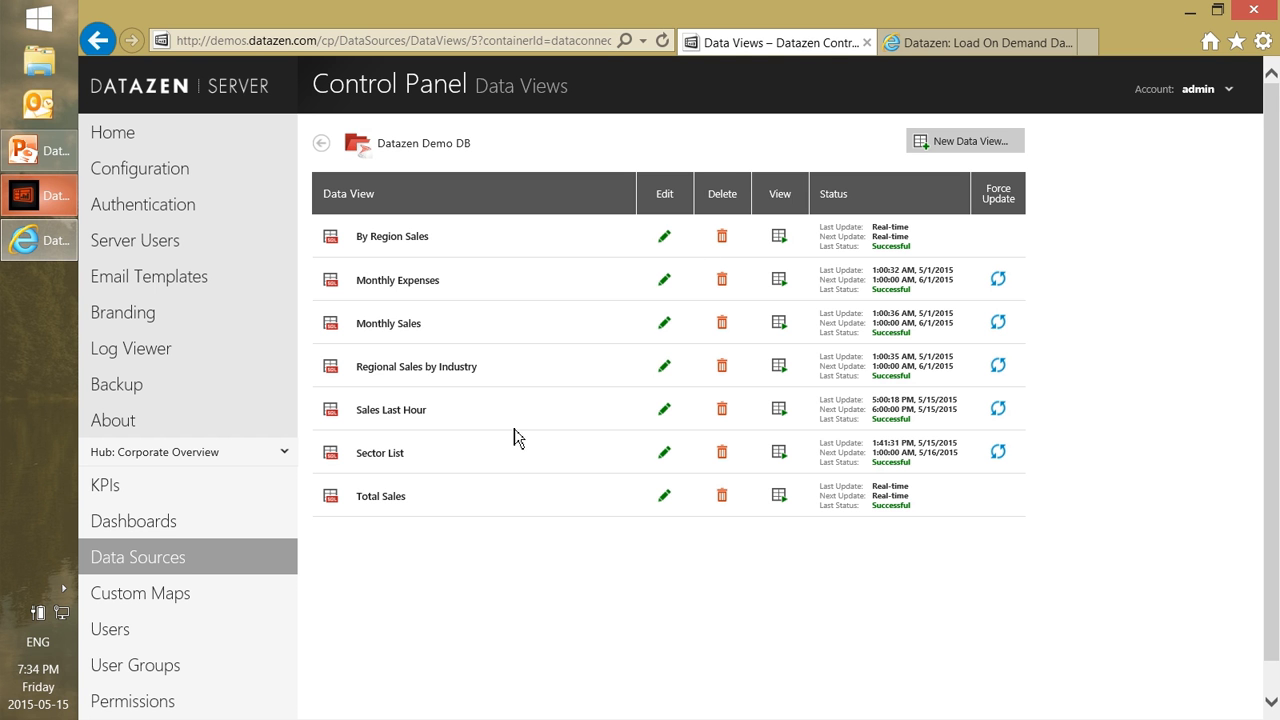
click(665, 240)
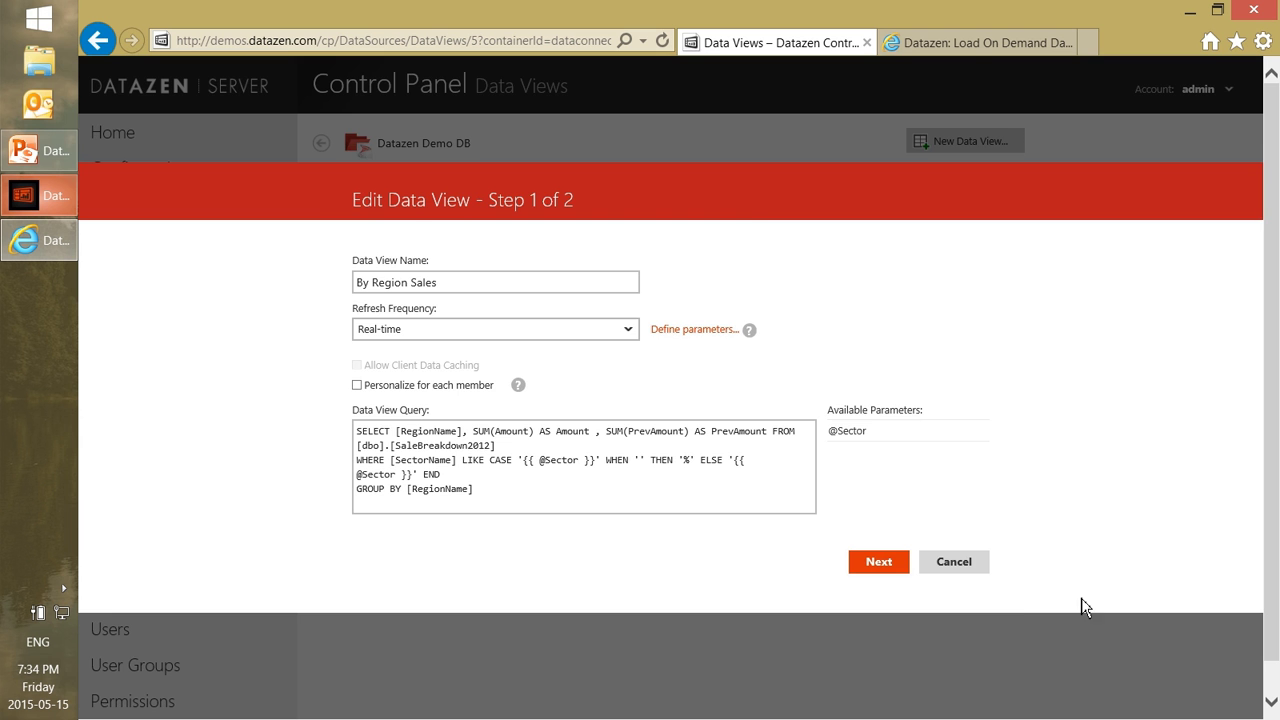
click(977, 564)
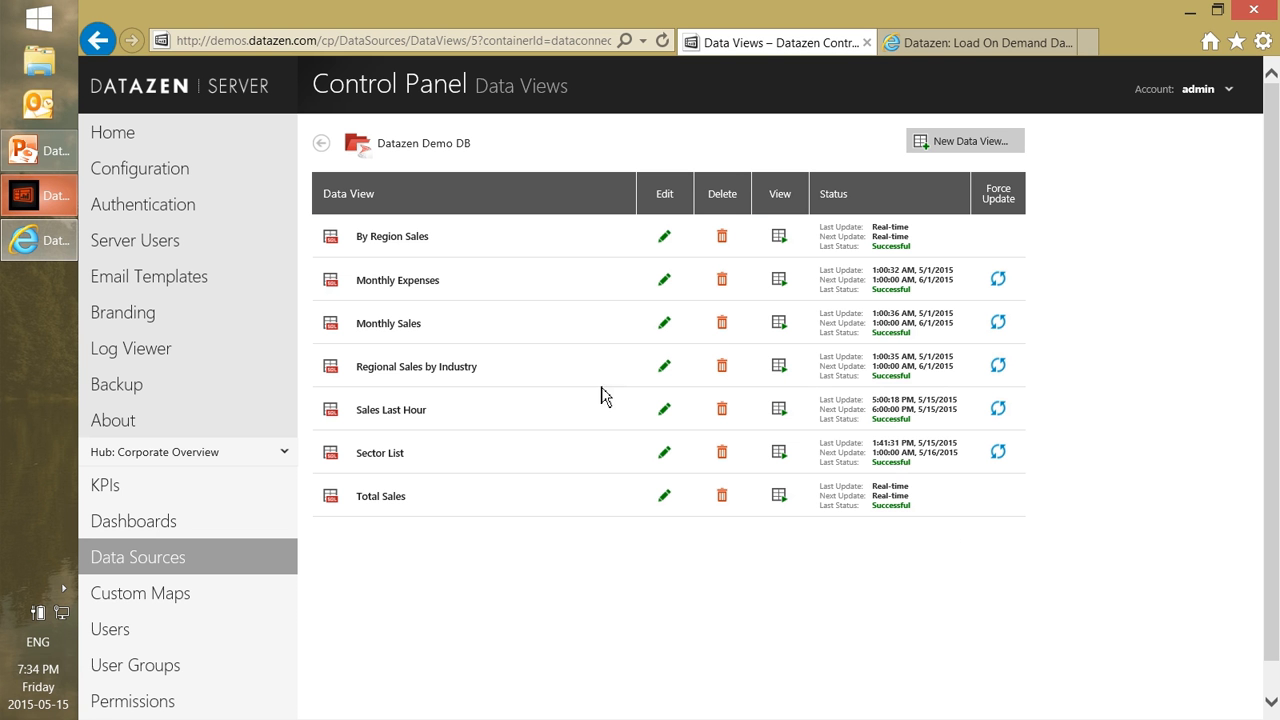
click(665, 500)
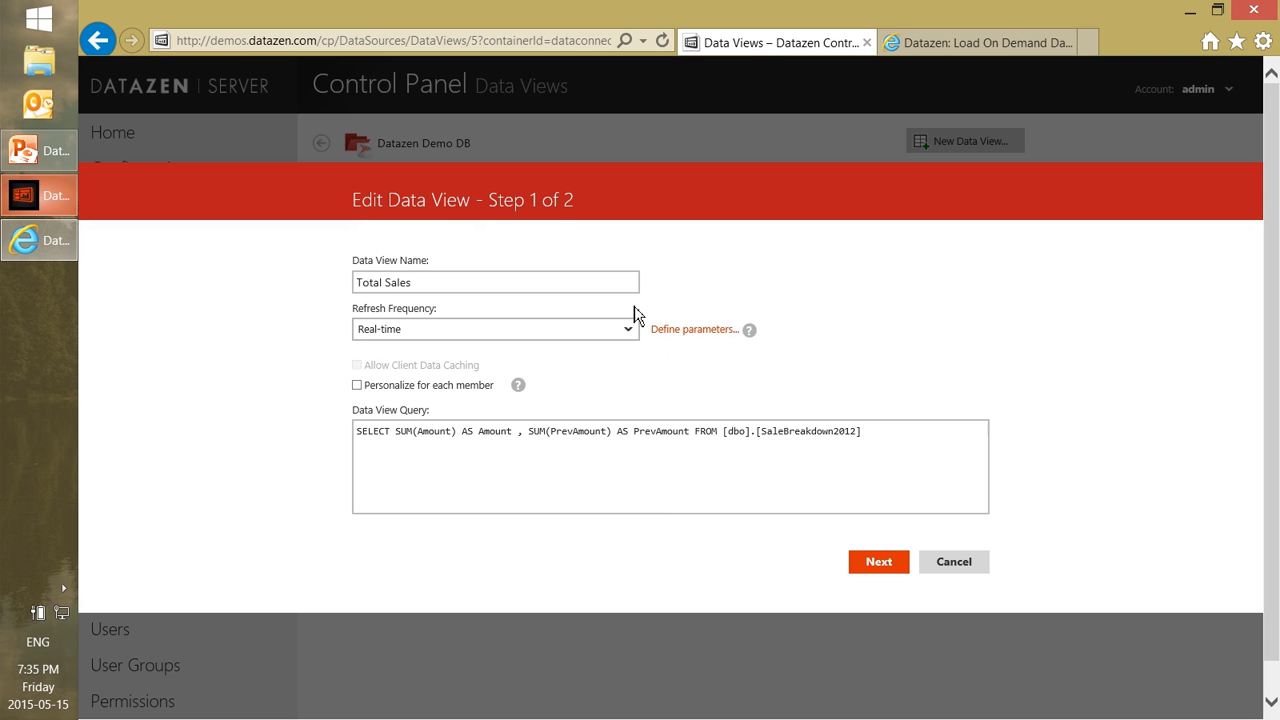
click(628, 330)
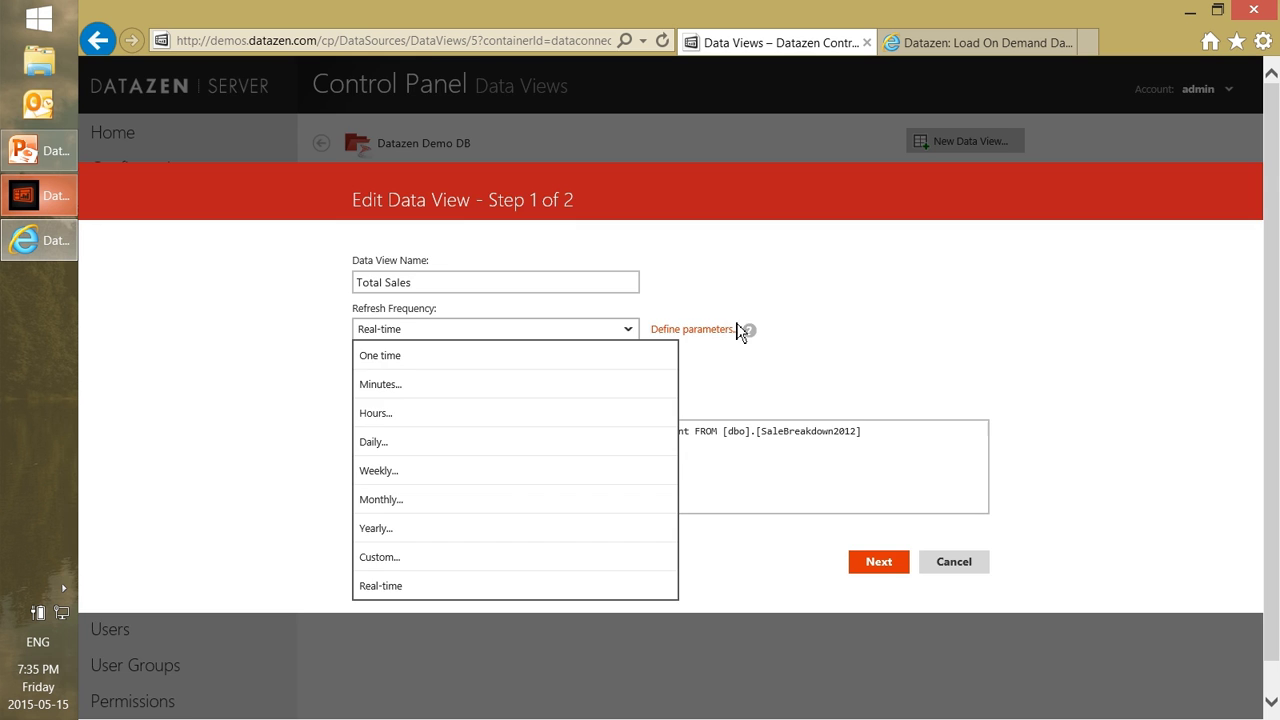
click(704, 330)
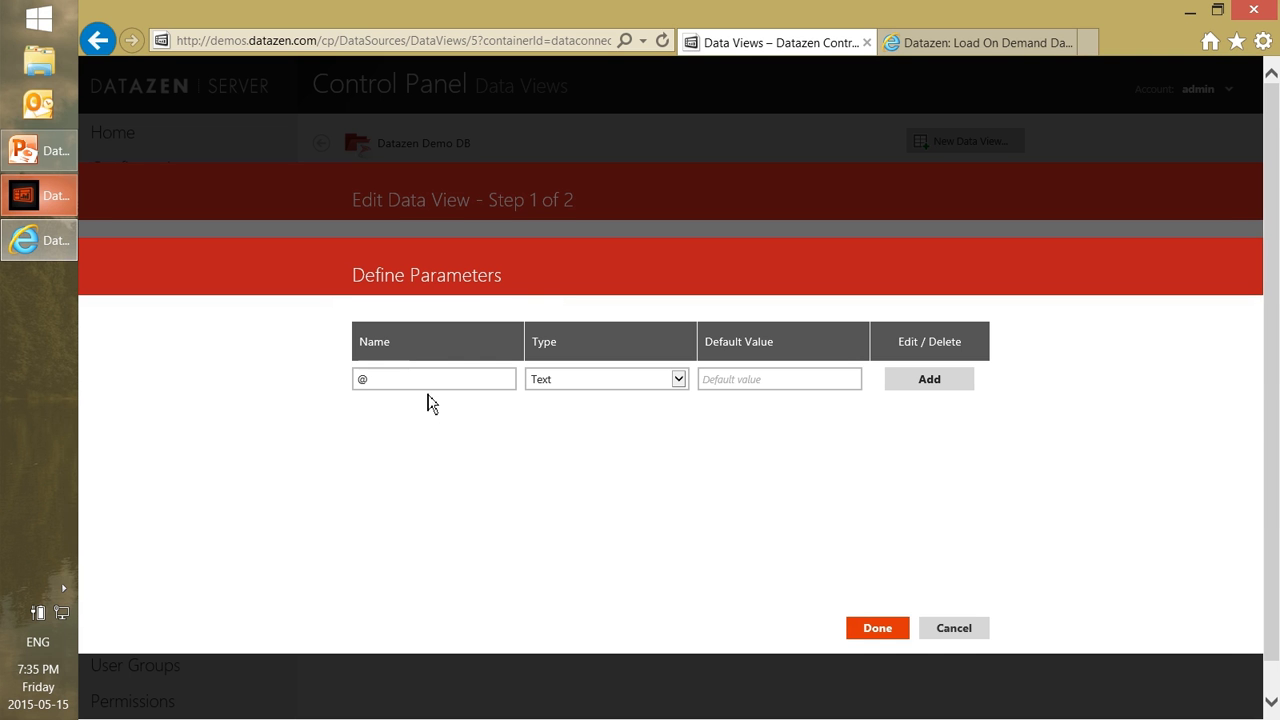
click(429, 378)
text(Sector)
click(757, 380)
text(%)
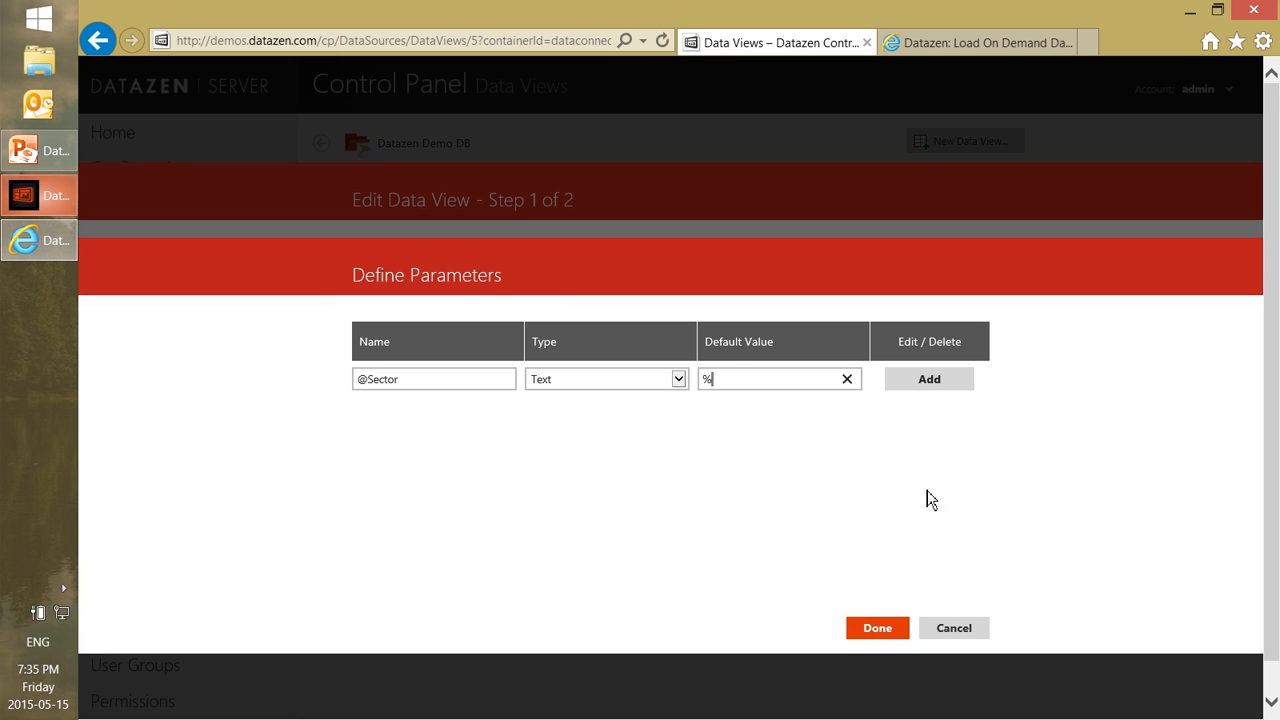
click(945, 387)
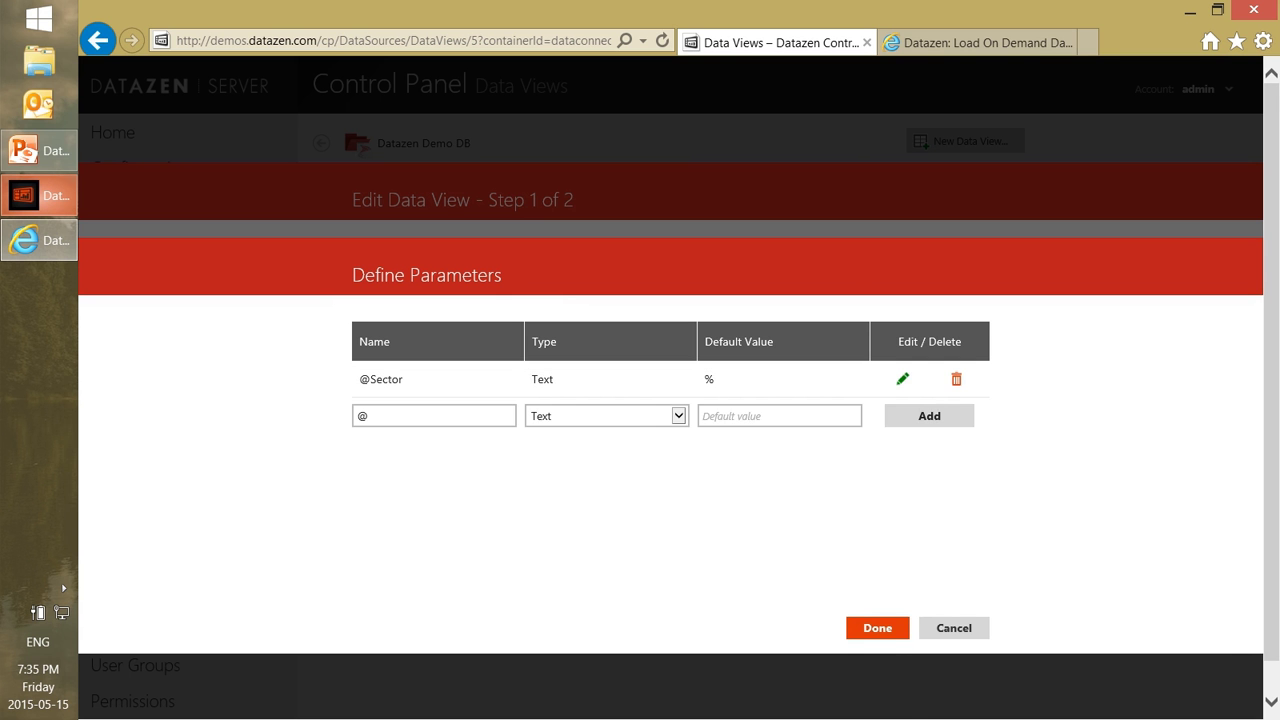
click(880, 632)
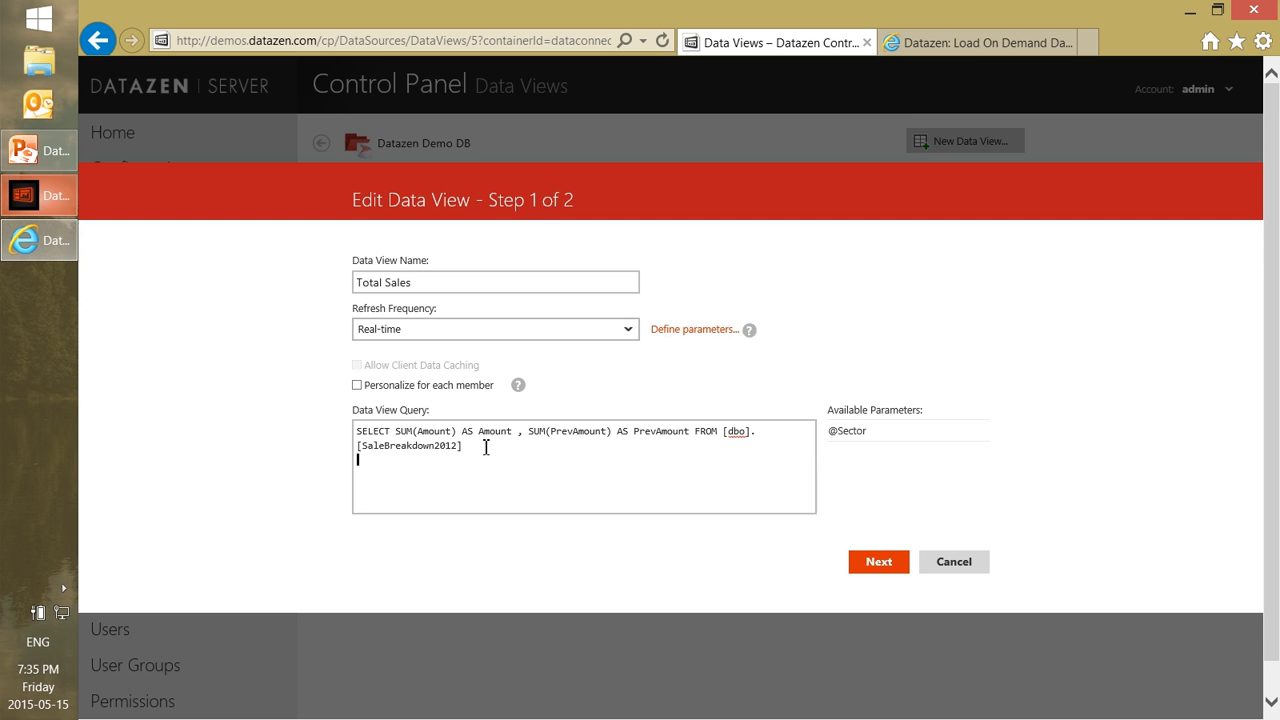
Paste the sector WHERE clause into the Total Sales query and save the view.
text(WHERE [SectorName] LIKE CASE '{{ @Sector }}' WHEN '' THEN '%' ELSE '{{ @Sector }}' END)
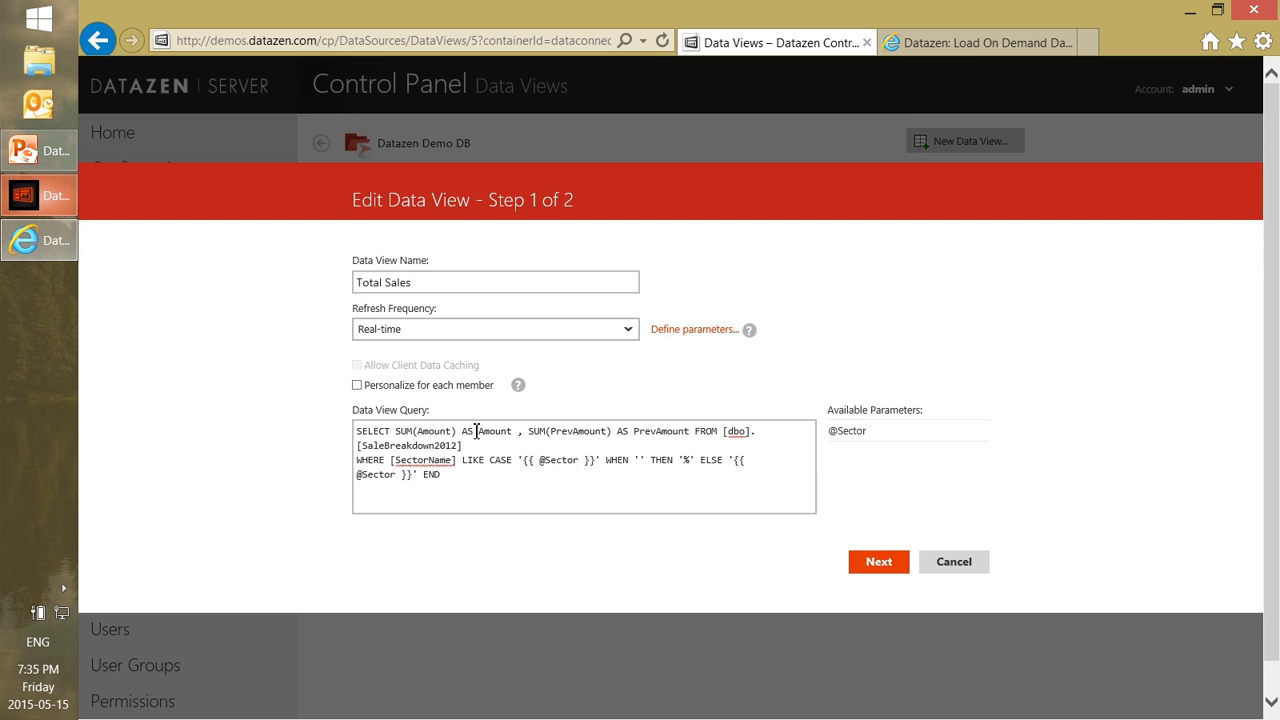
click(877, 565)
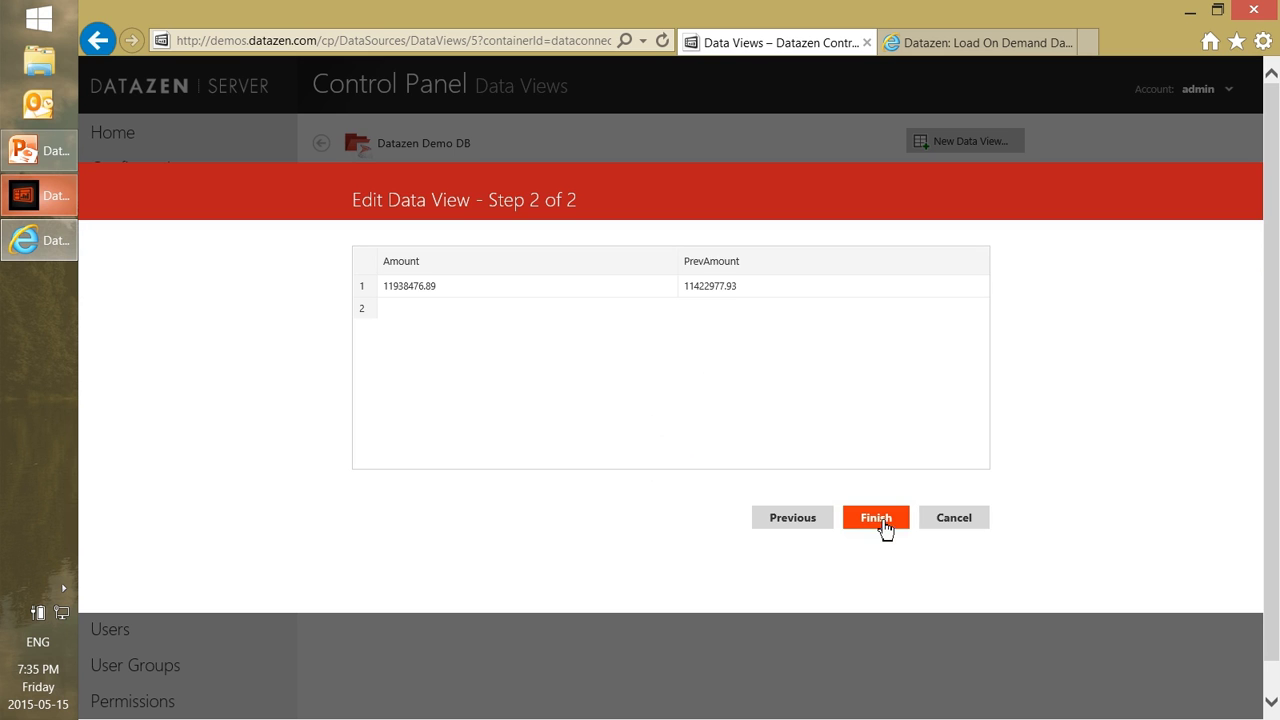
click(880, 523)
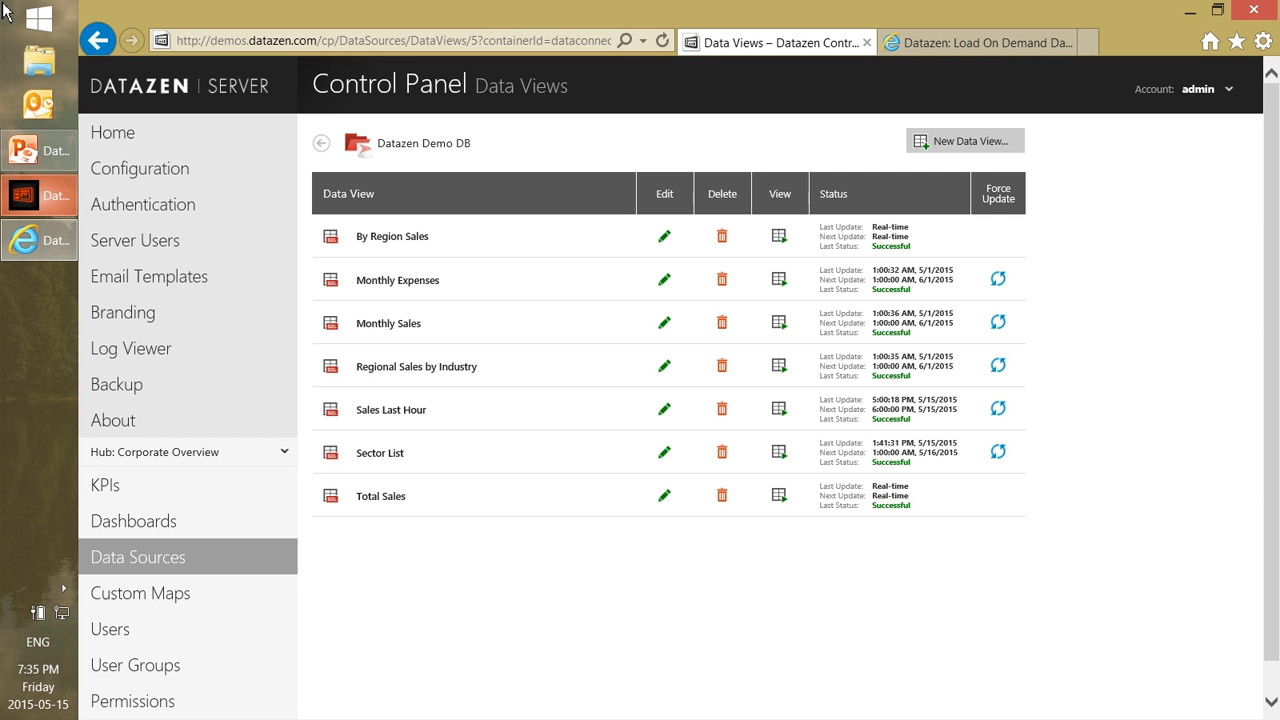
Import the By Region Sales, Total Sales and Sector List views from Datazen Demo DB into Sales LoD.
click(52, 195)
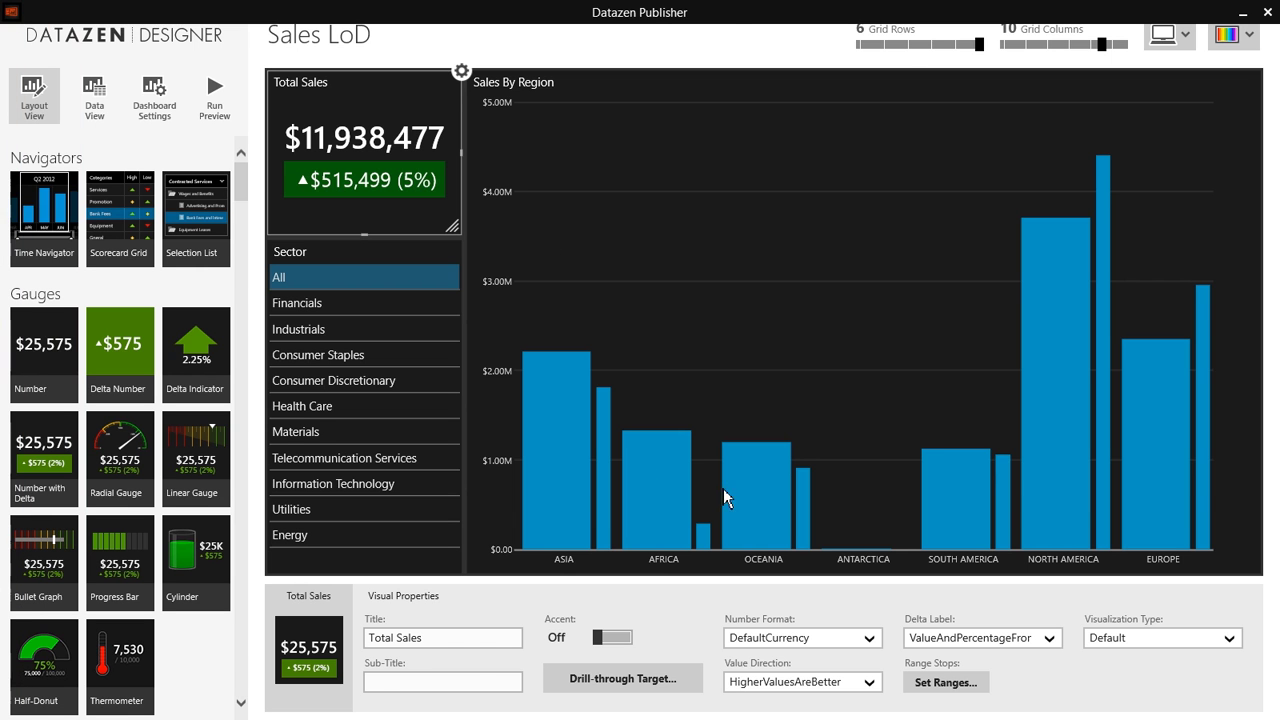
click(94, 95)
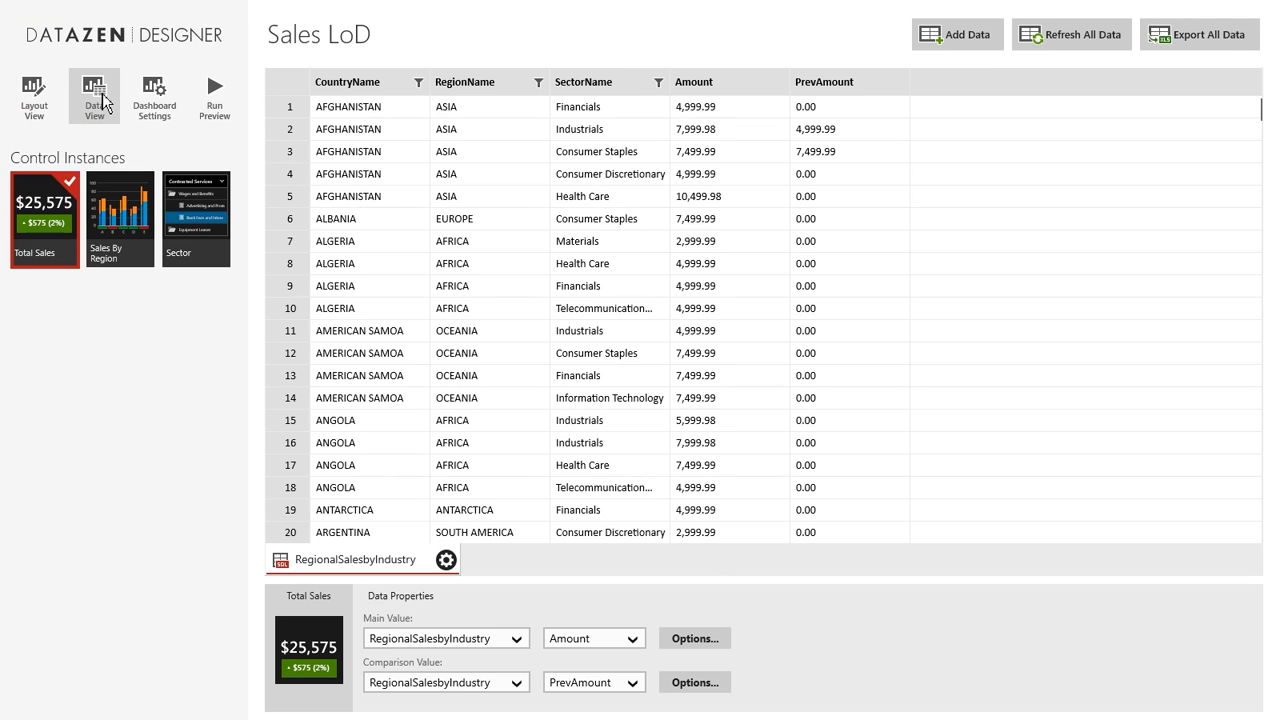
click(976, 40)
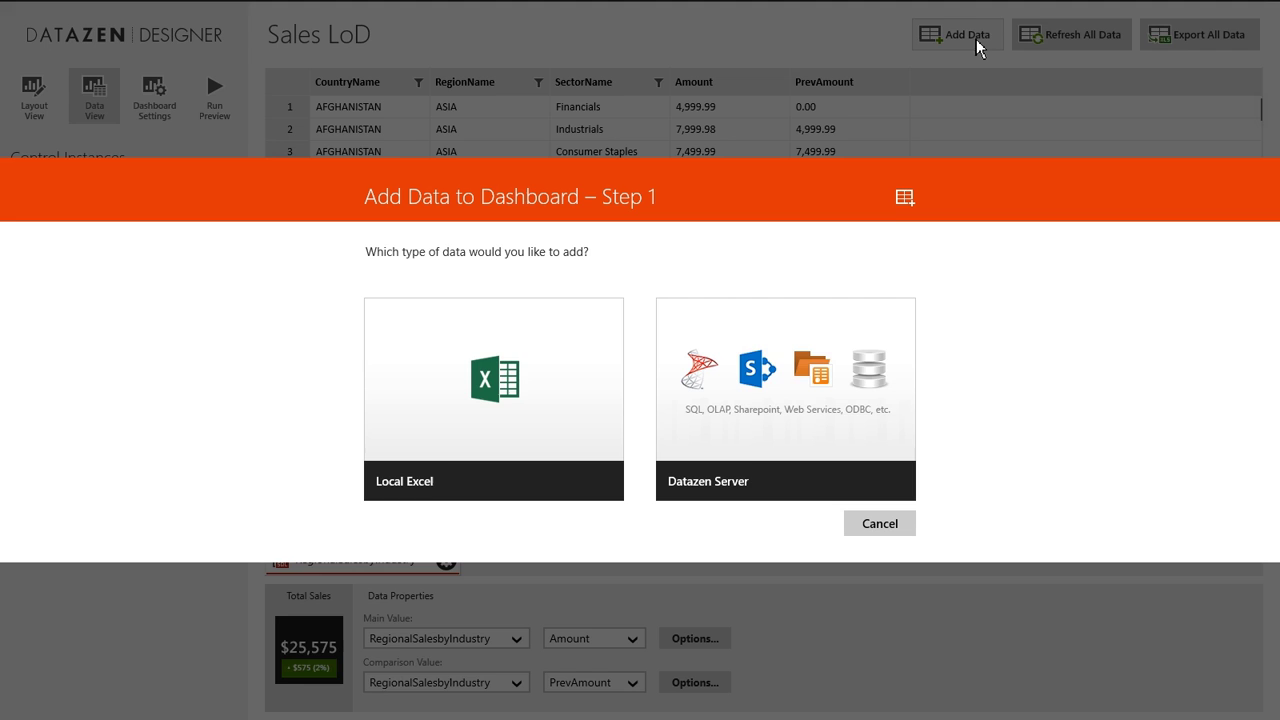
click(771, 388)
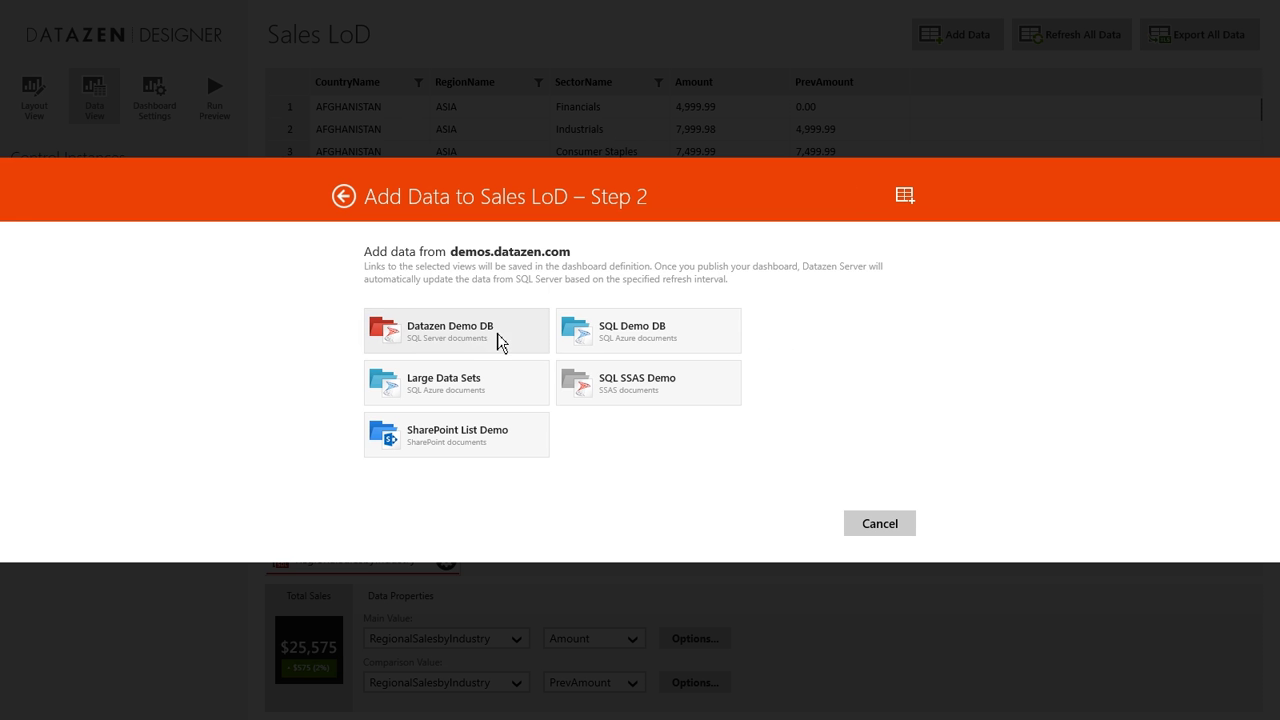
click(475, 336)
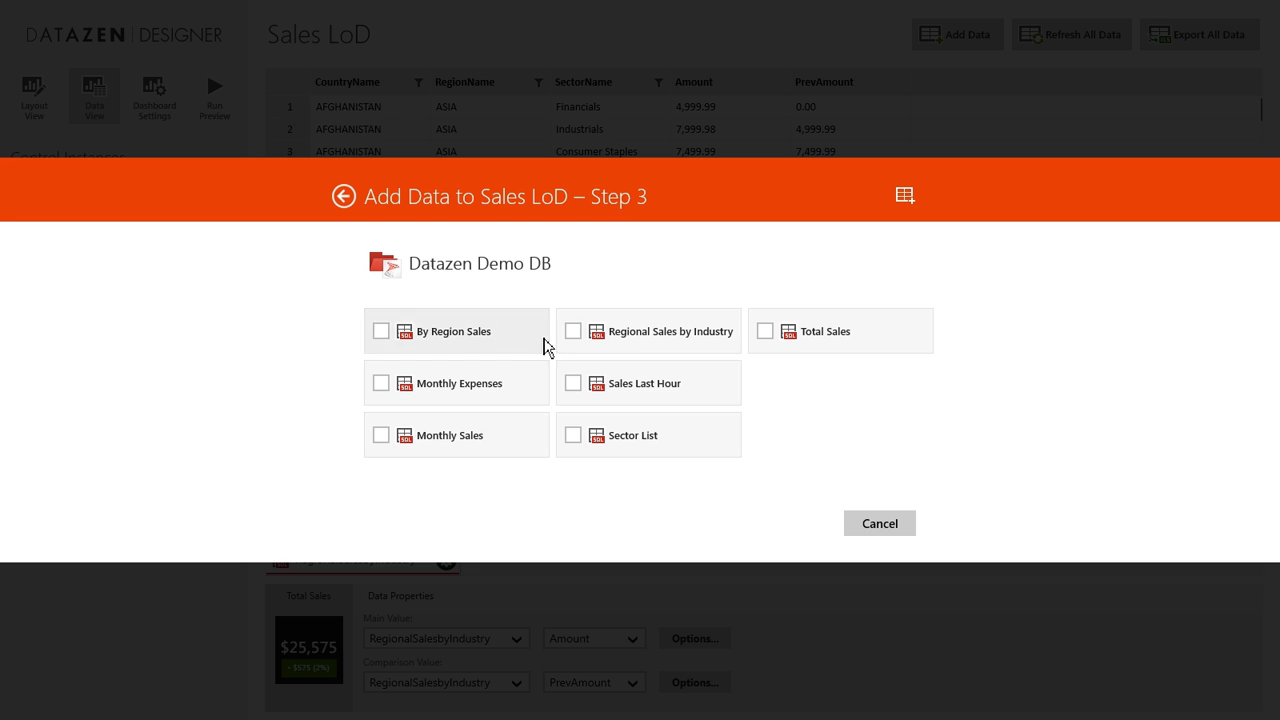
click(381, 333)
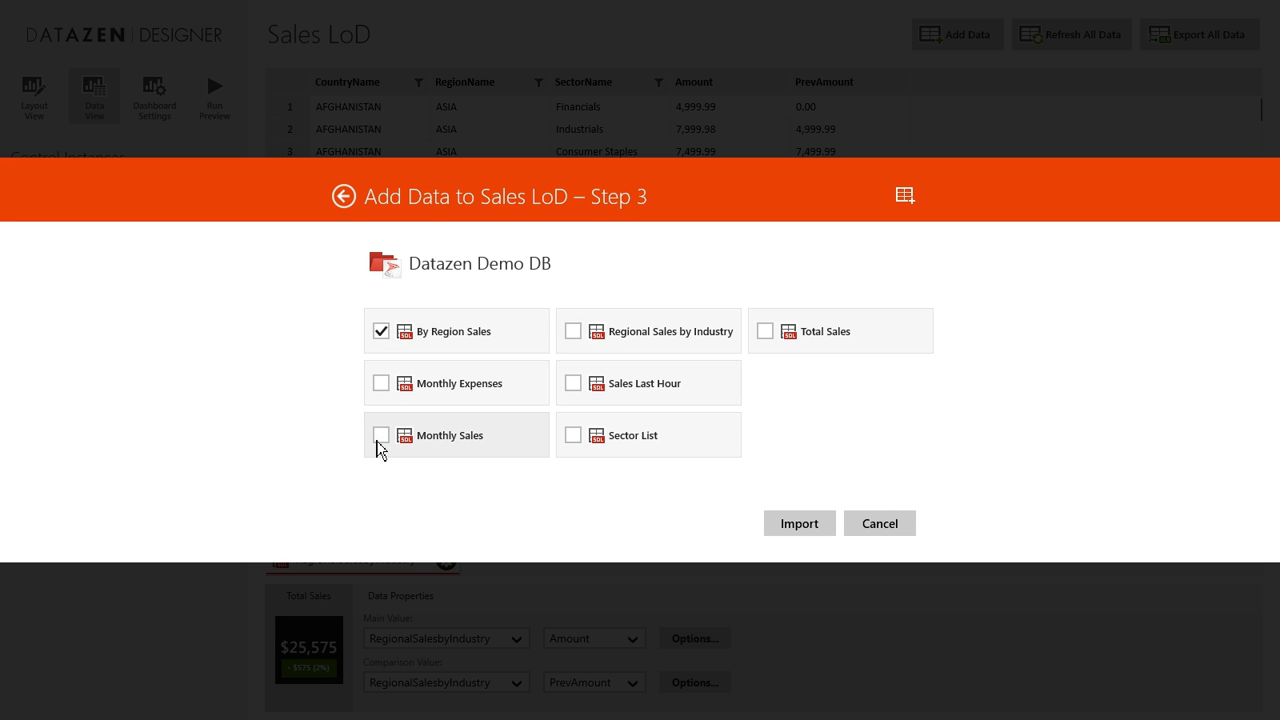
click(766, 333)
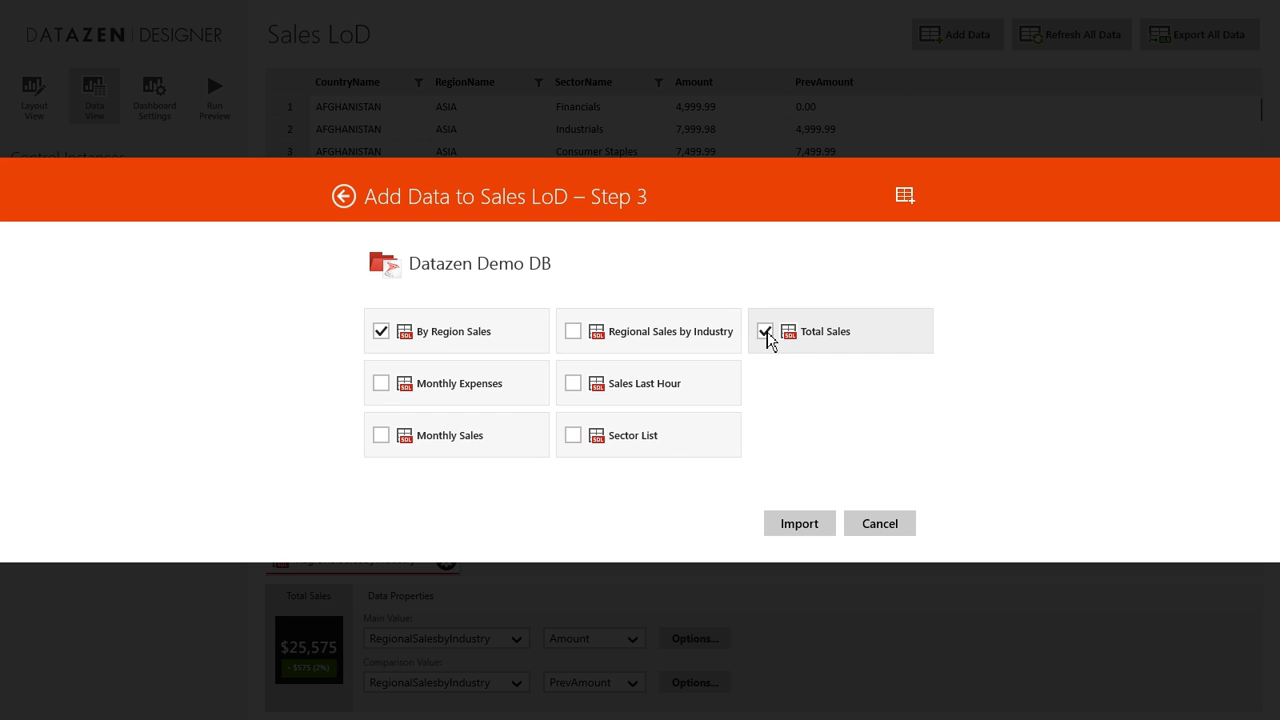
click(574, 440)
click(774, 527)
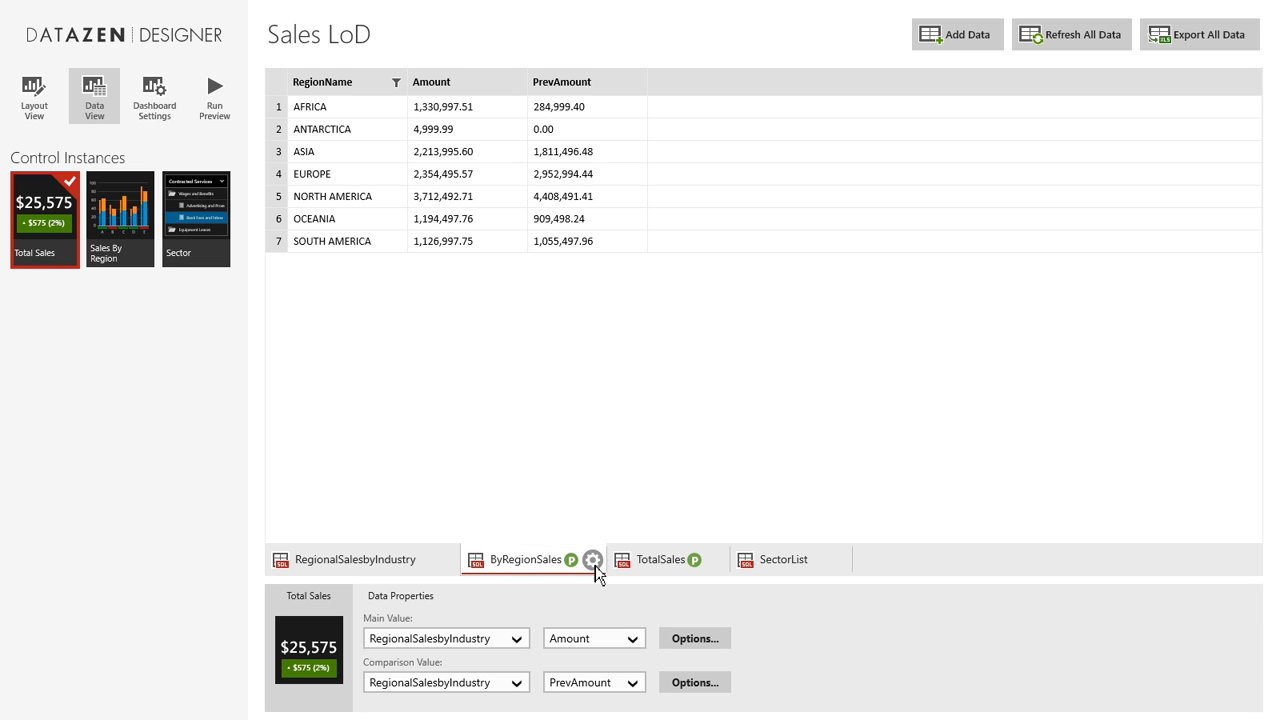
Open the Set Data View Parameters dialog for ByRegionSales from its gear menu.
click(593, 560)
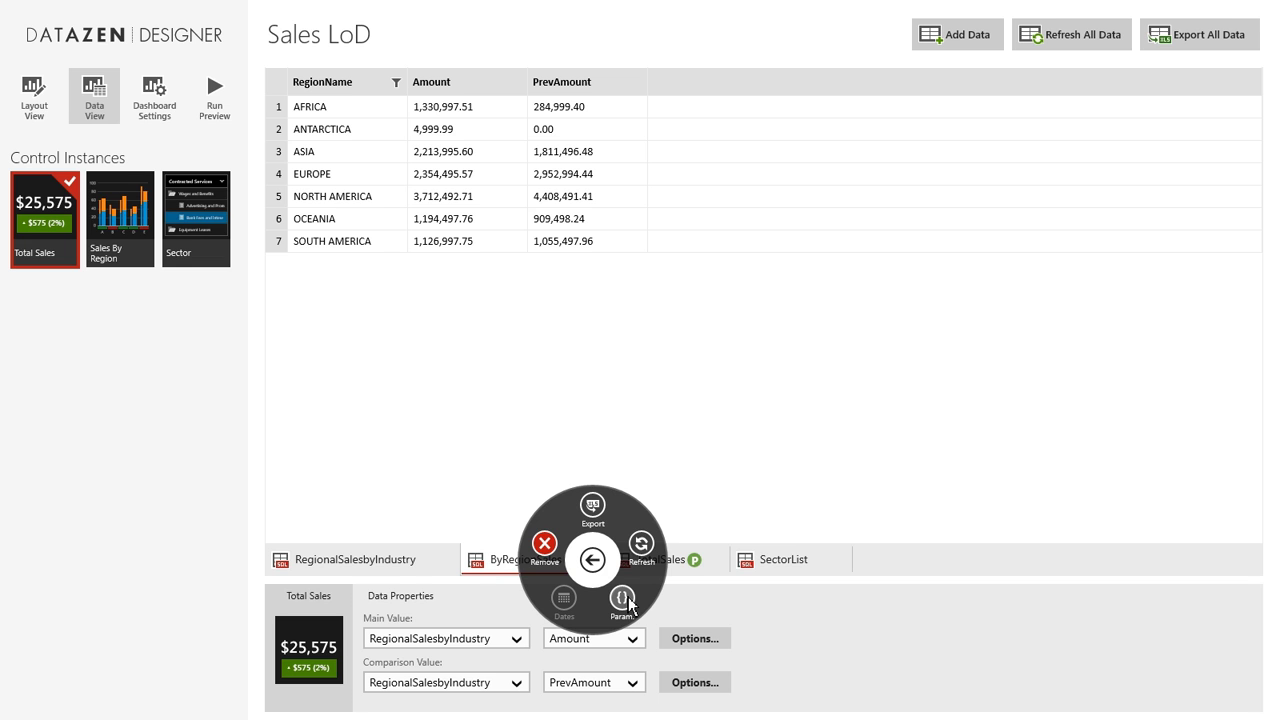
click(622, 598)
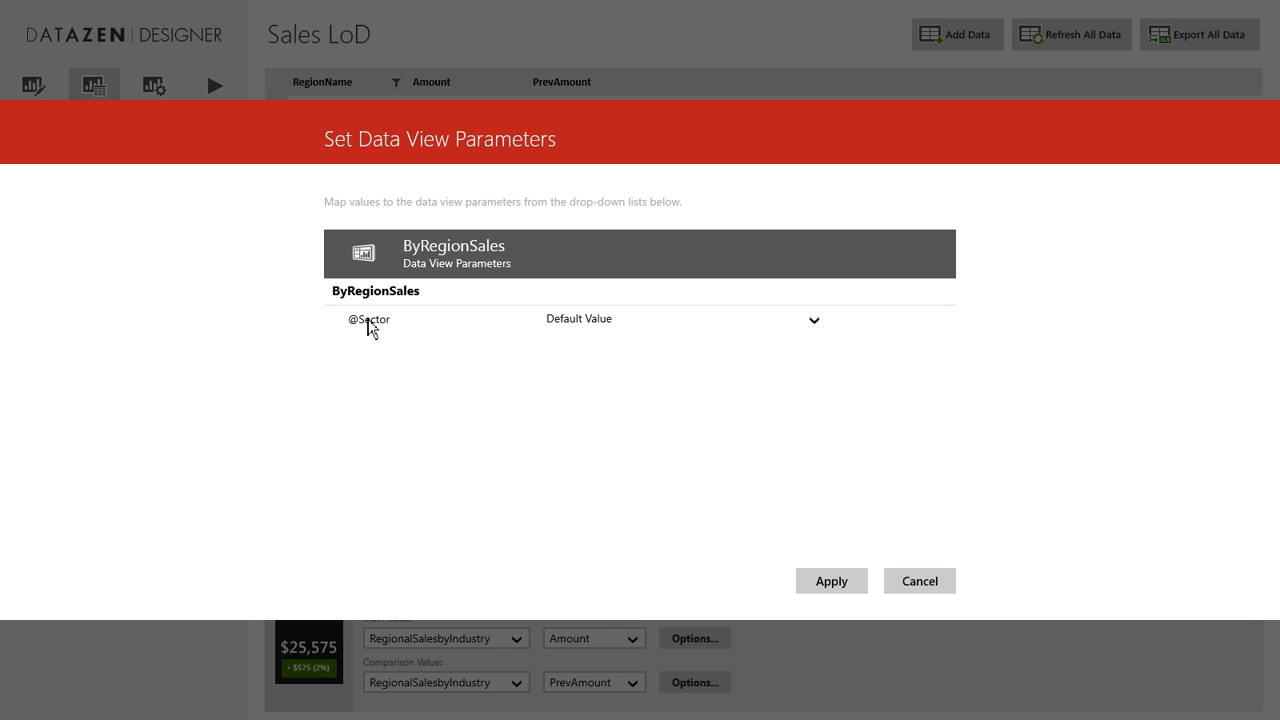
click(815, 327)
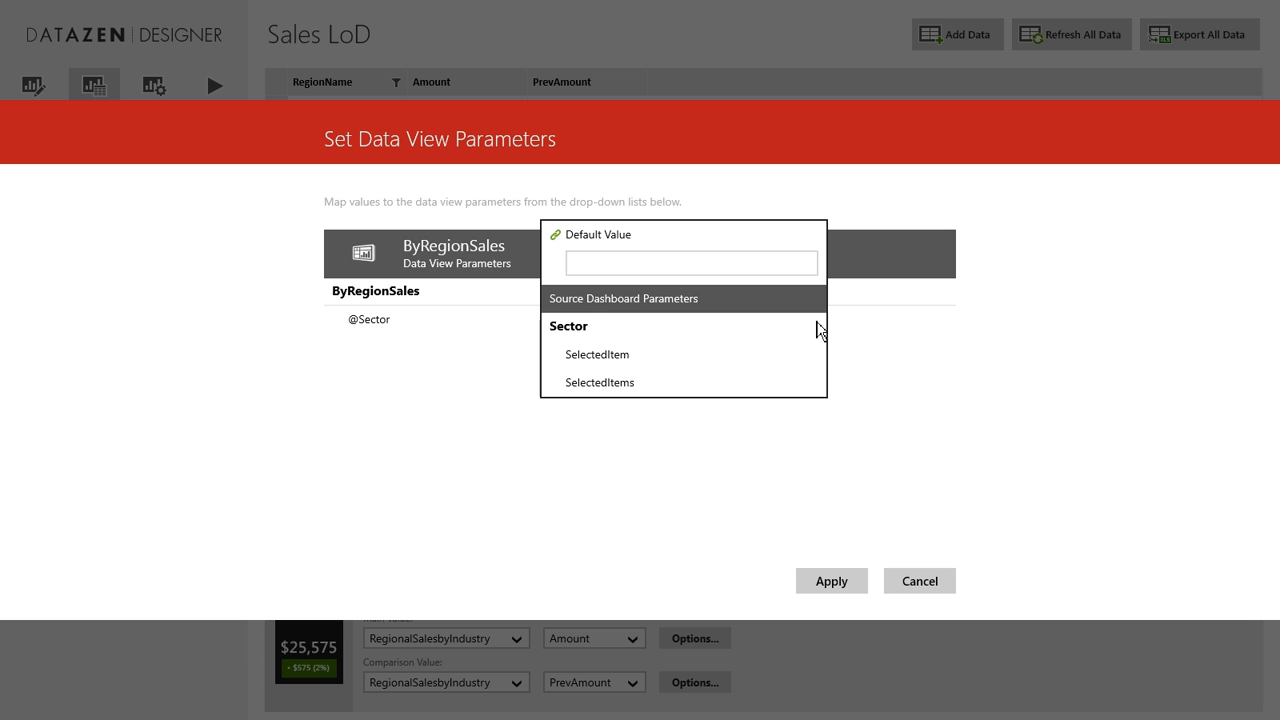
click(635, 361)
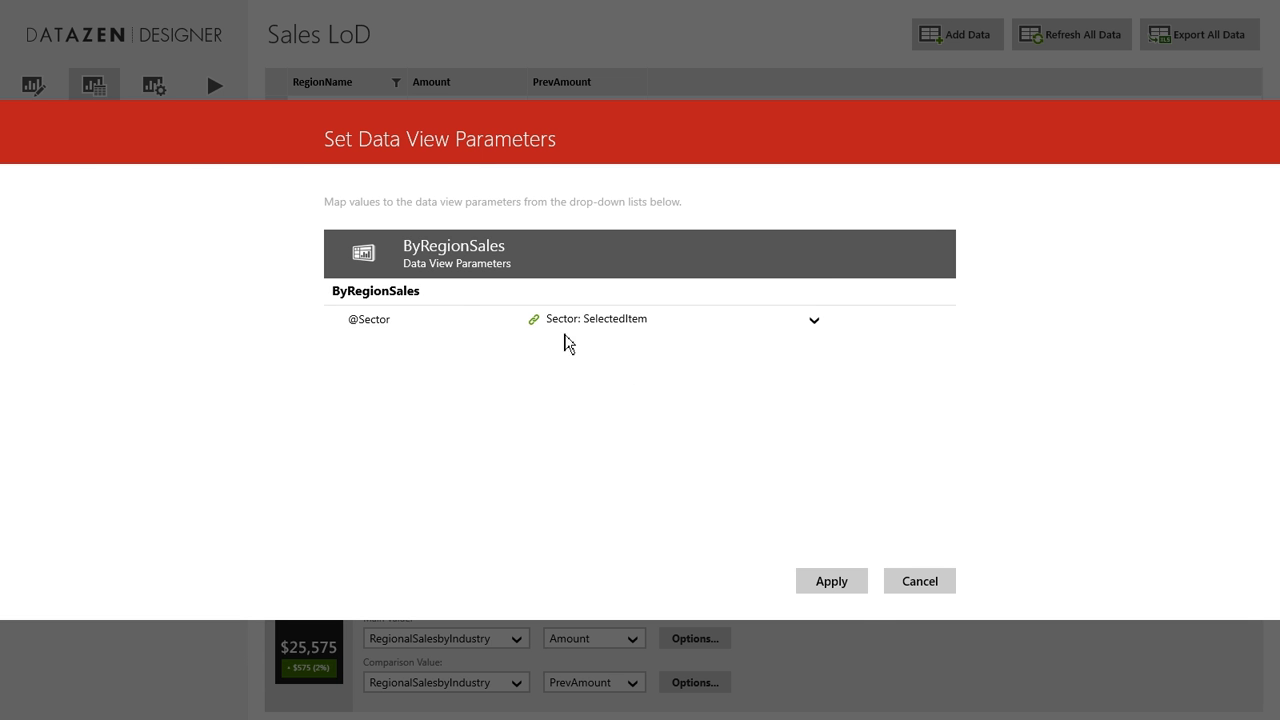
click(843, 579)
click(704, 566)
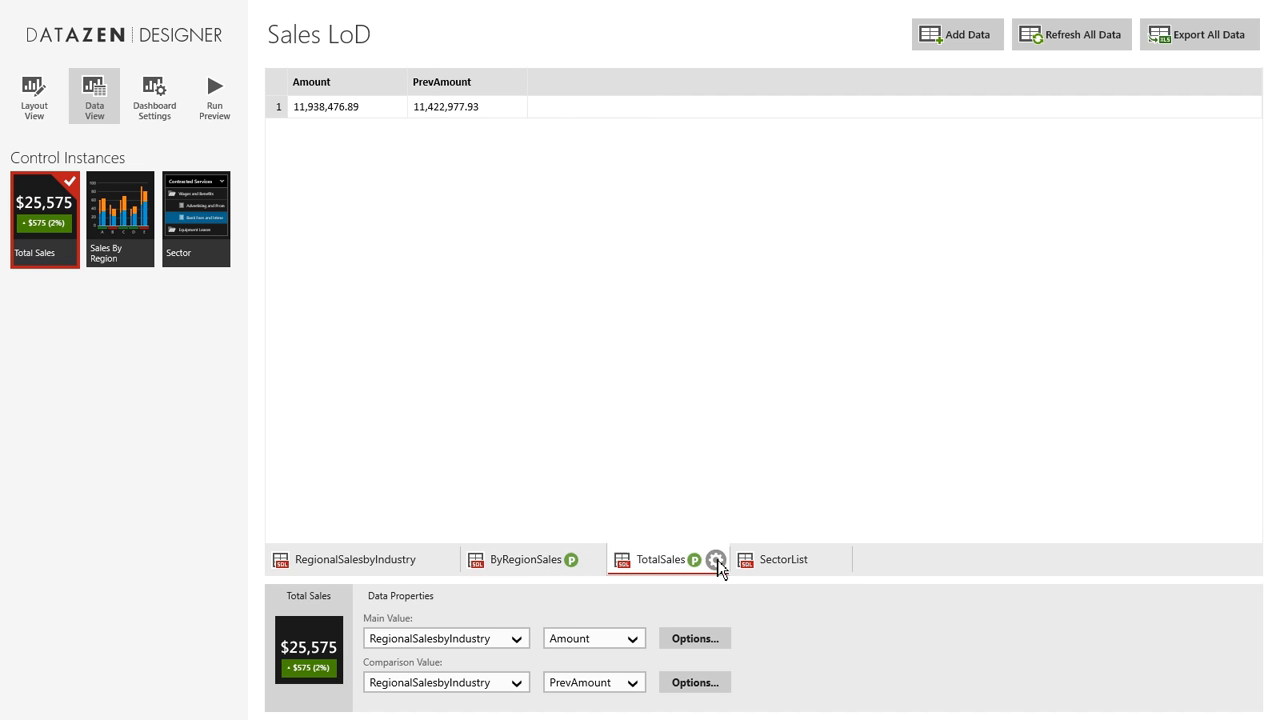
click(715, 561)
click(747, 596)
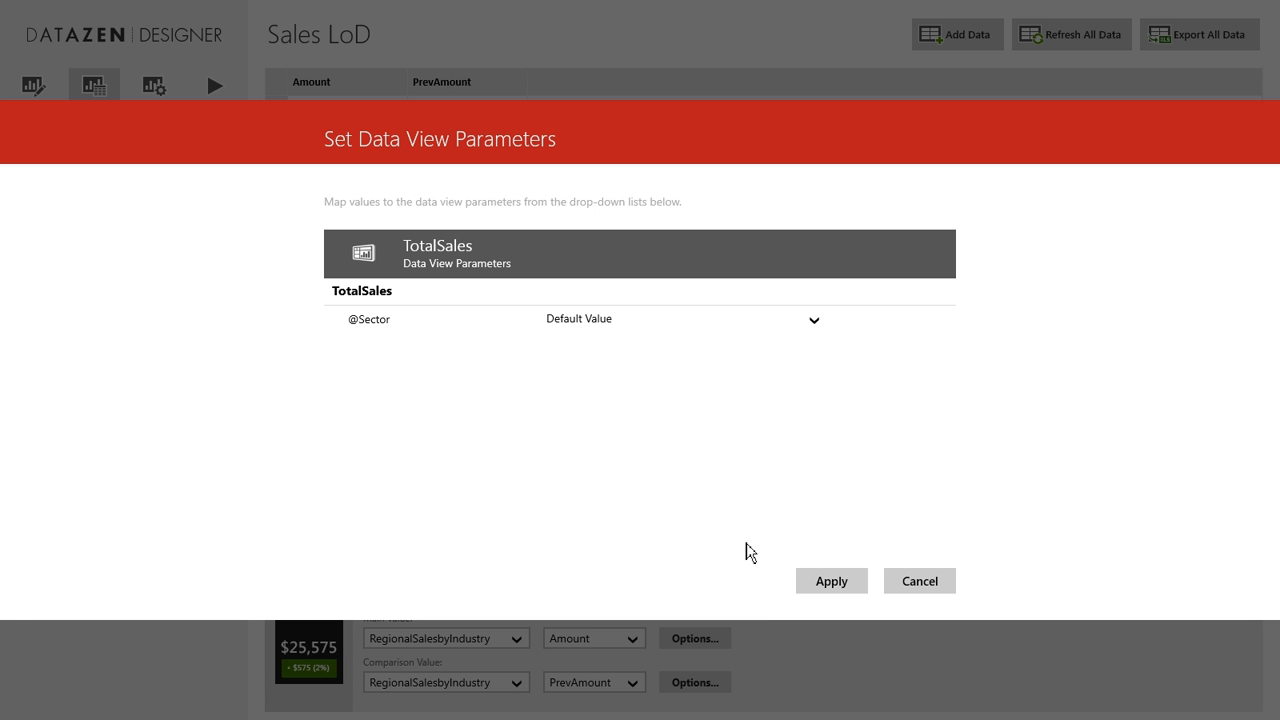
click(825, 329)
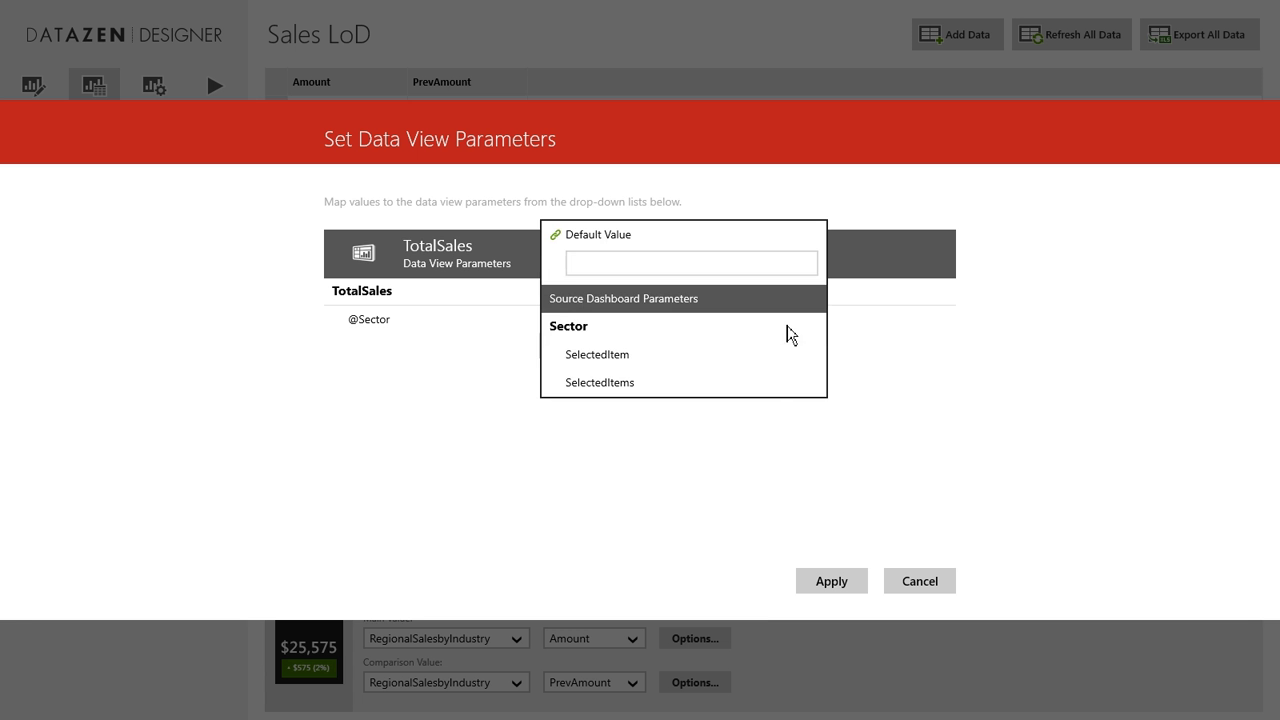
click(703, 361)
click(844, 582)
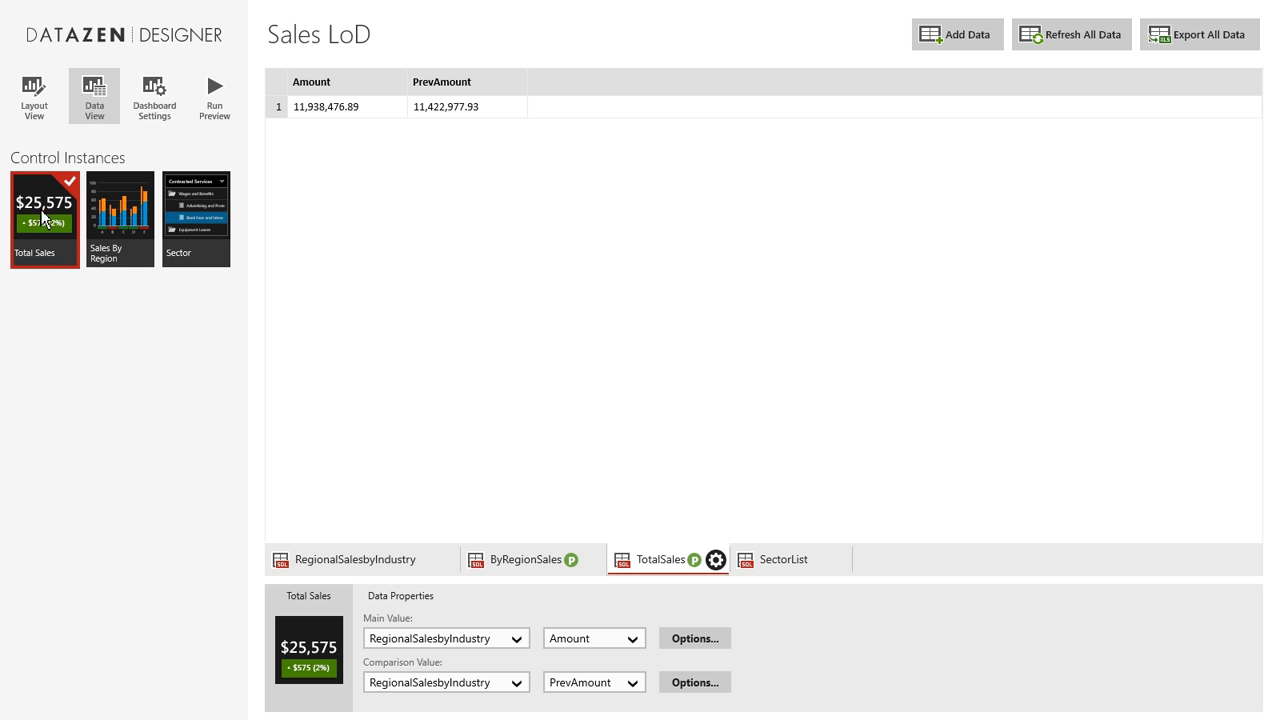
Point the selected control's main and comparison values to TotalSales, comparing against PrevAmount.
click(518, 639)
click(450, 674)
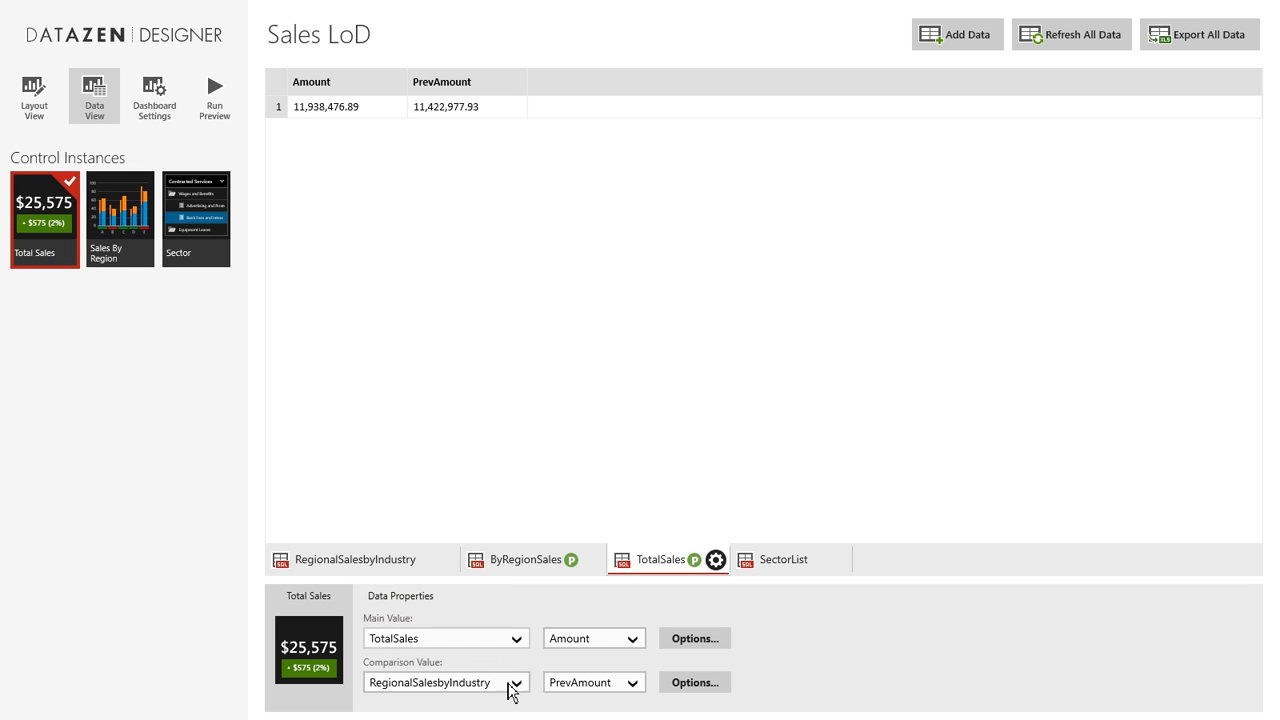
click(512, 687)
click(487, 664)
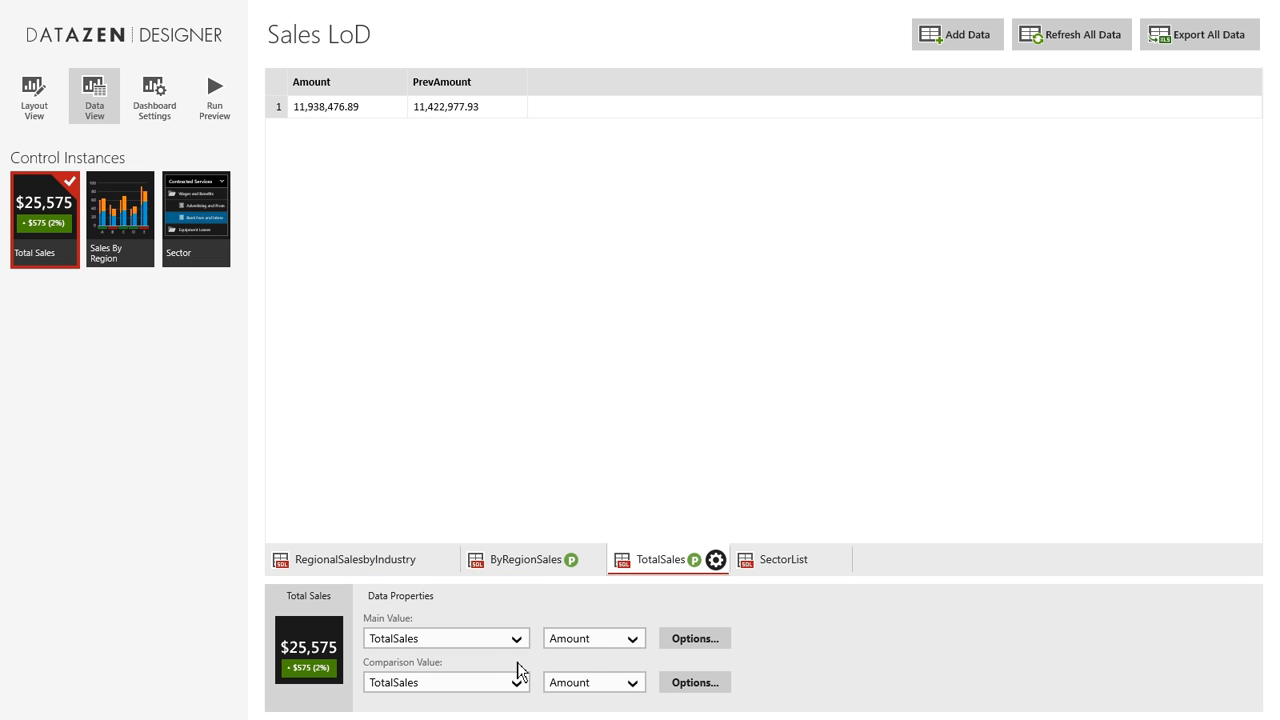
click(637, 688)
click(618, 692)
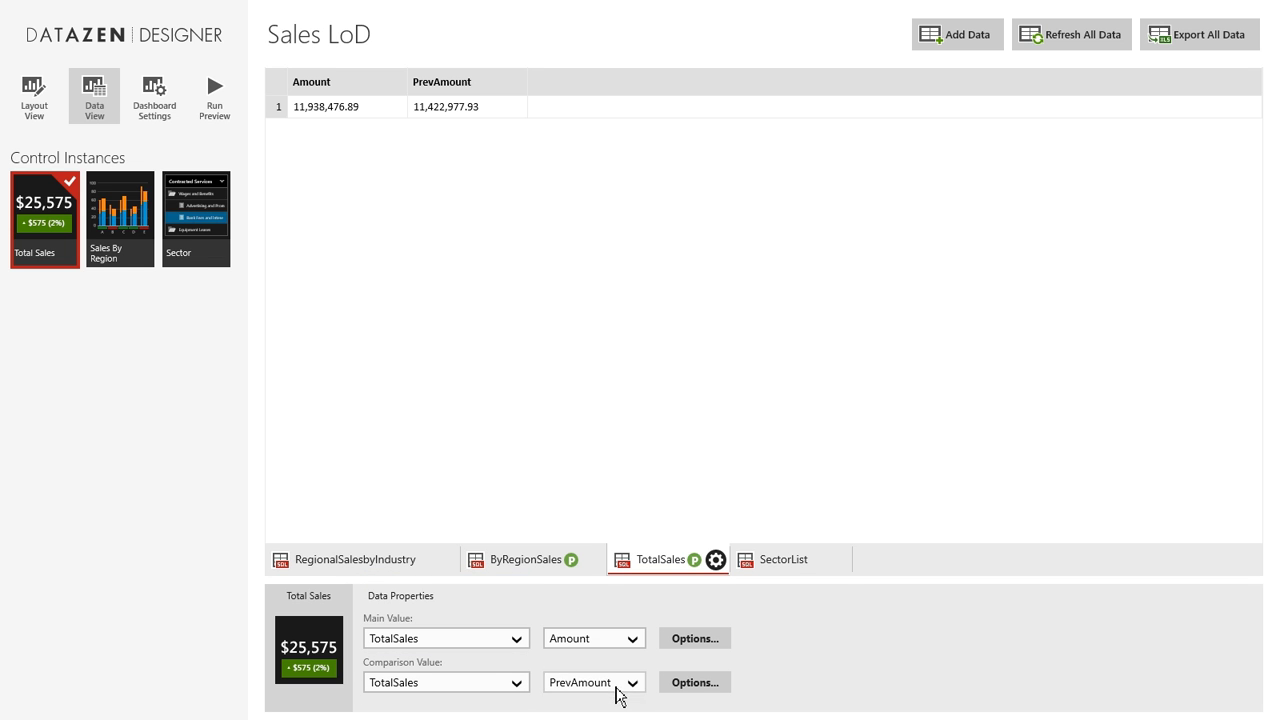
click(708, 644)
click(708, 700)
click(690, 695)
click(907, 654)
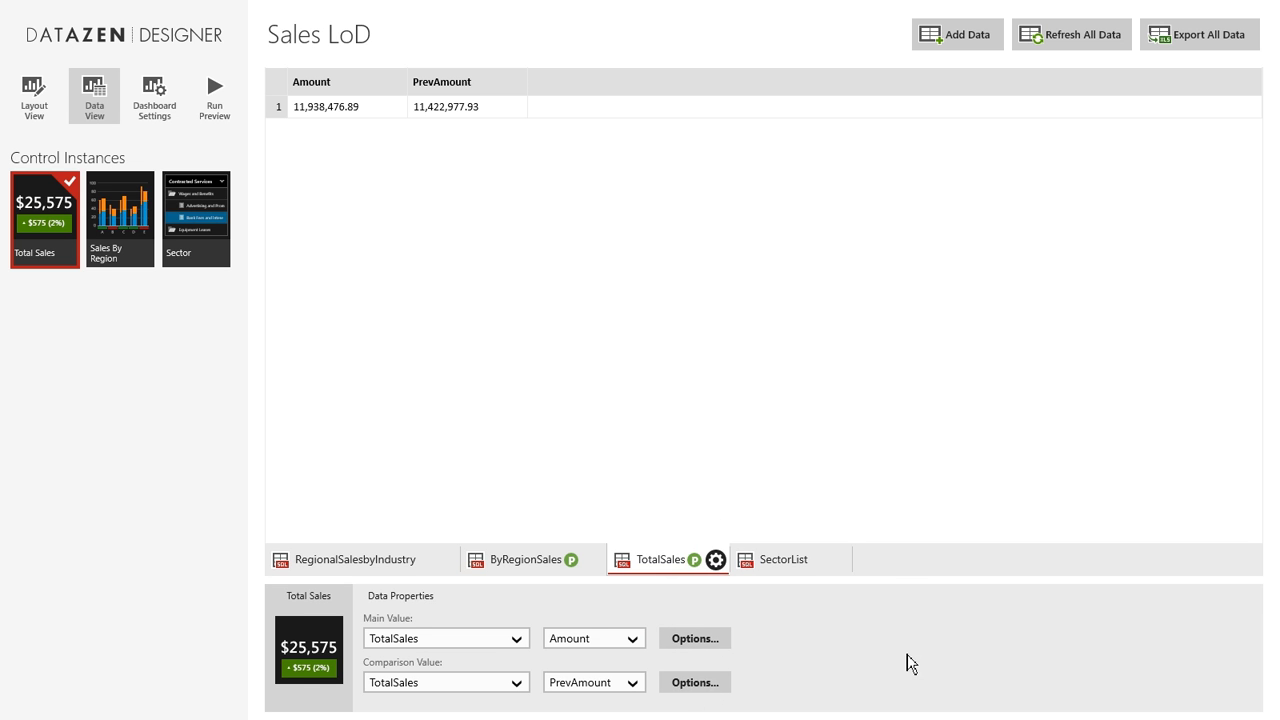
Bind the Sales By Region chart's categories to ByRegionSales, with PrevAmount as the only comparison series.
click(126, 205)
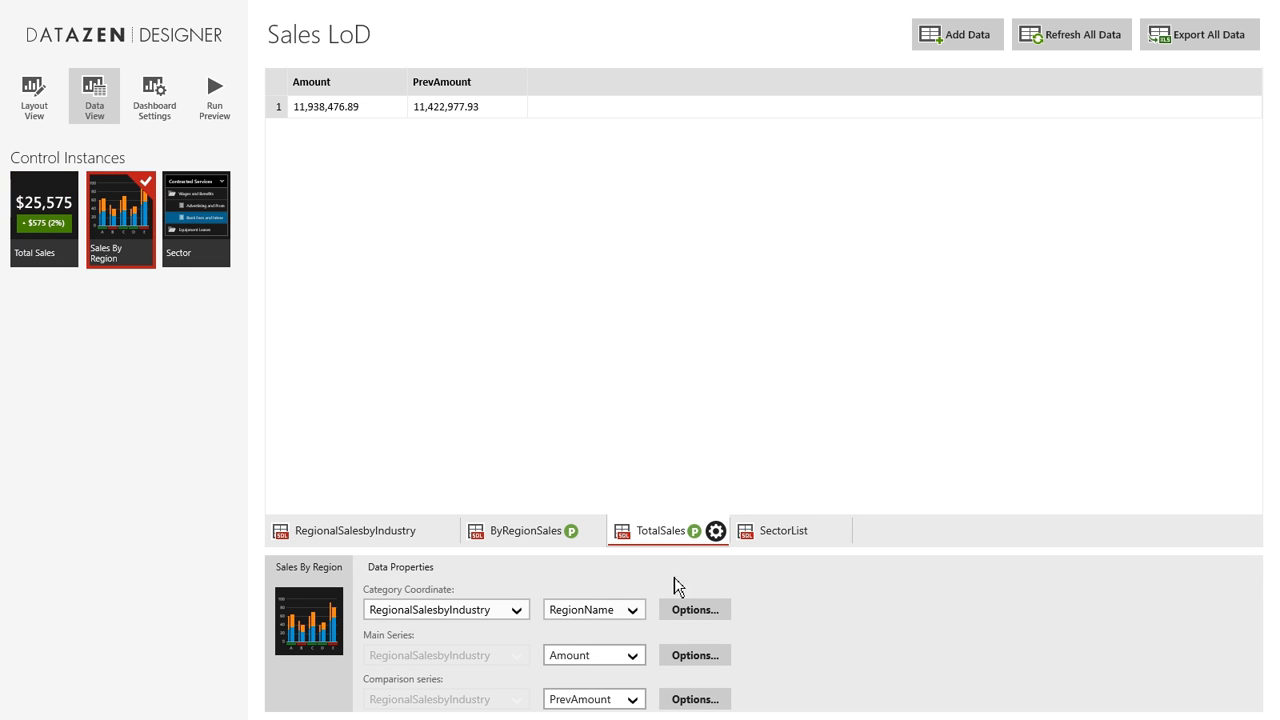
click(526, 618)
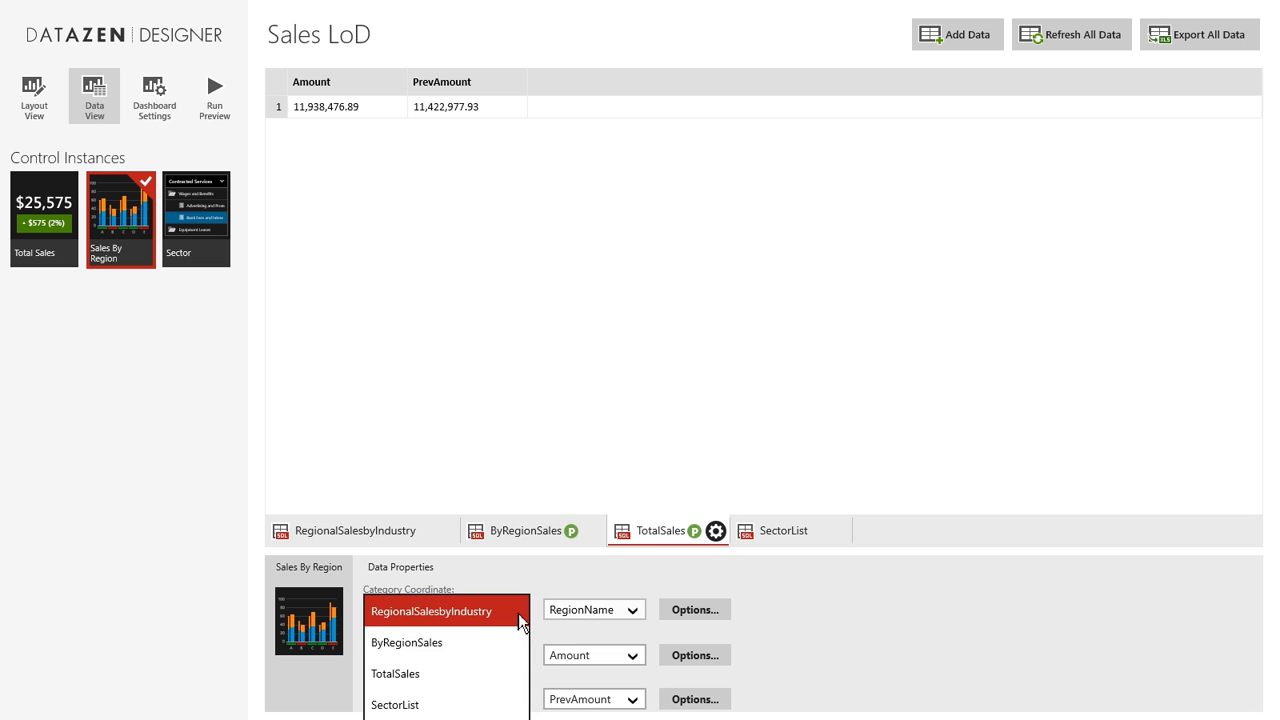
click(446, 643)
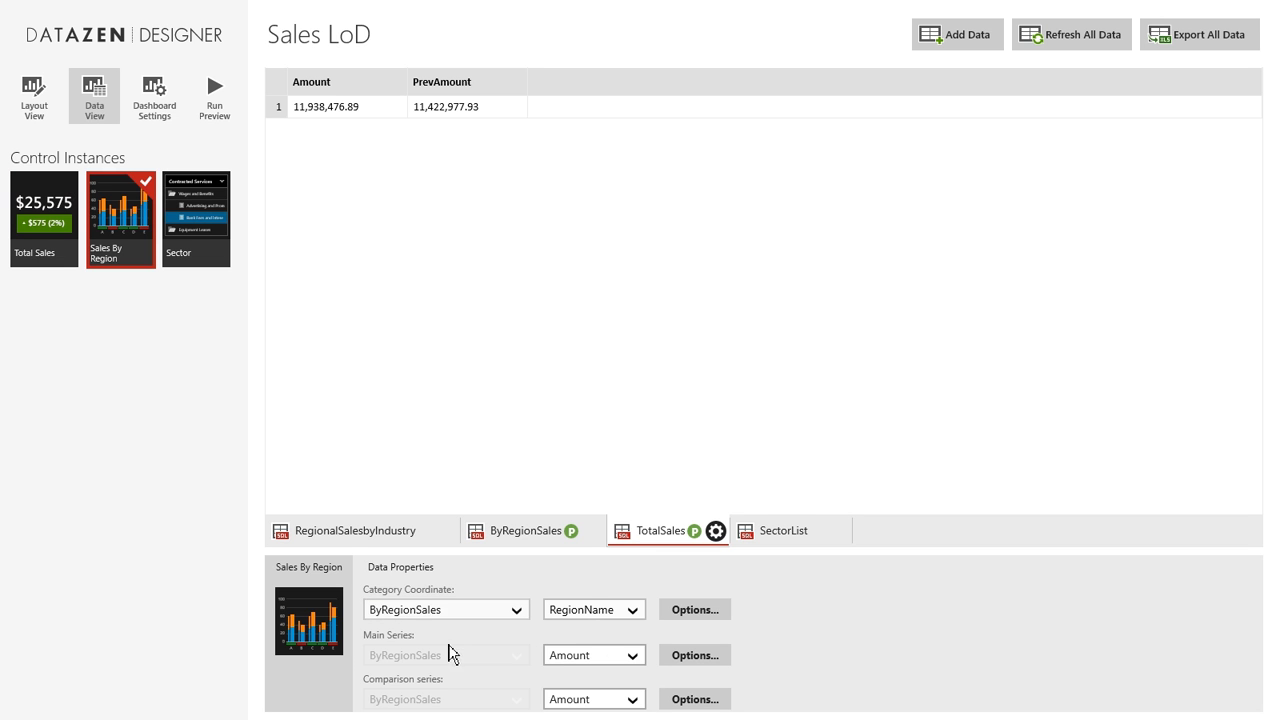
click(642, 704)
click(562, 700)
click(562, 663)
click(706, 612)
click(703, 611)
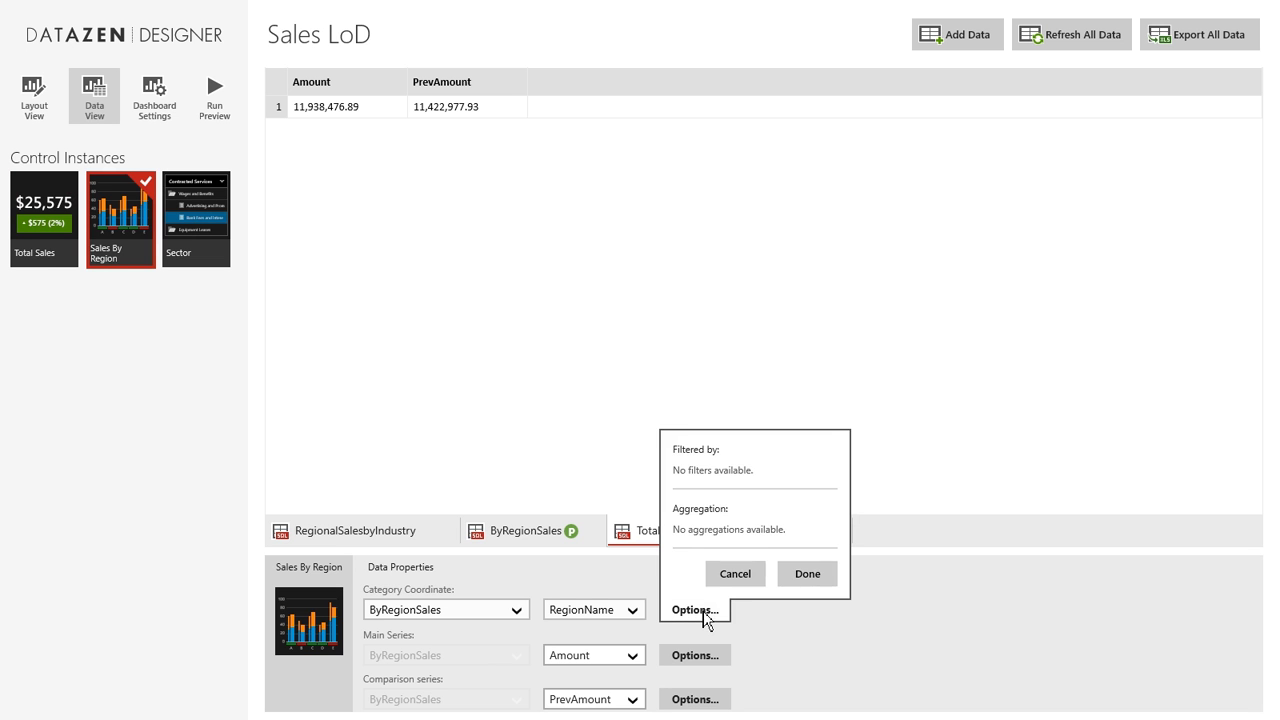
click(708, 657)
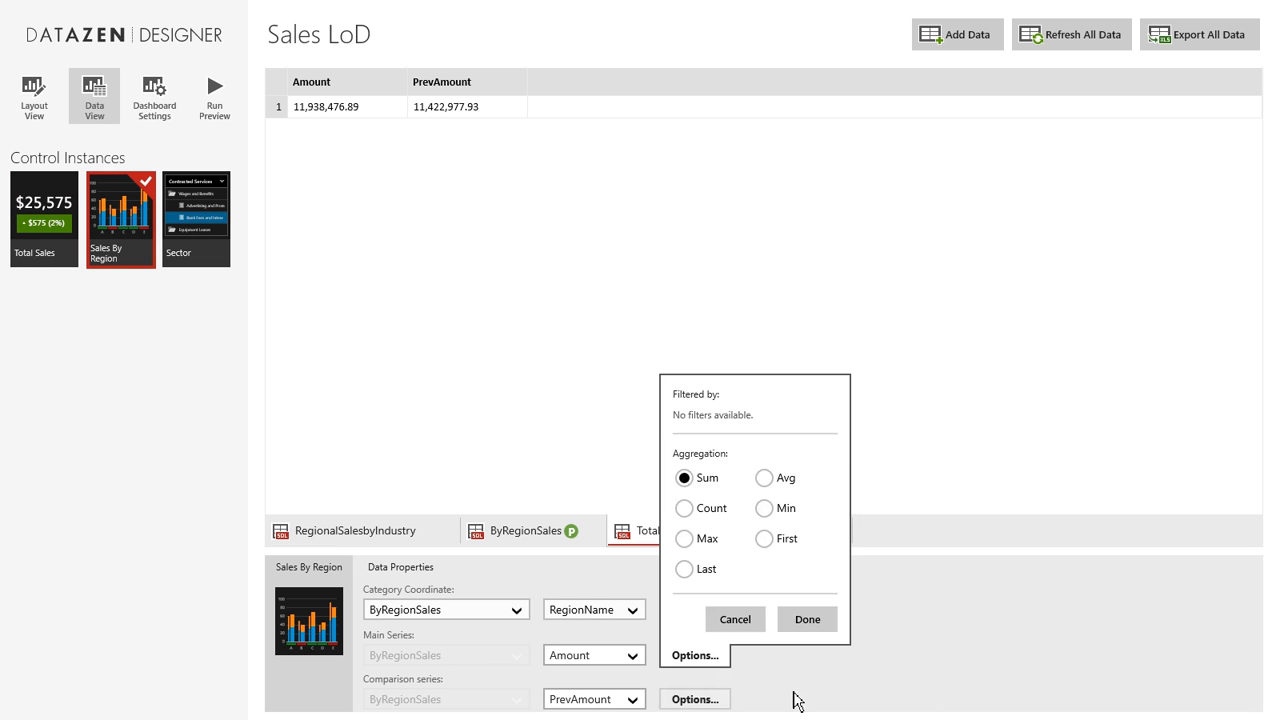
click(905, 652)
Set the Sector list's keys table to SectorList and uncheck RegionalSalesbyIndustry filtering.
click(206, 218)
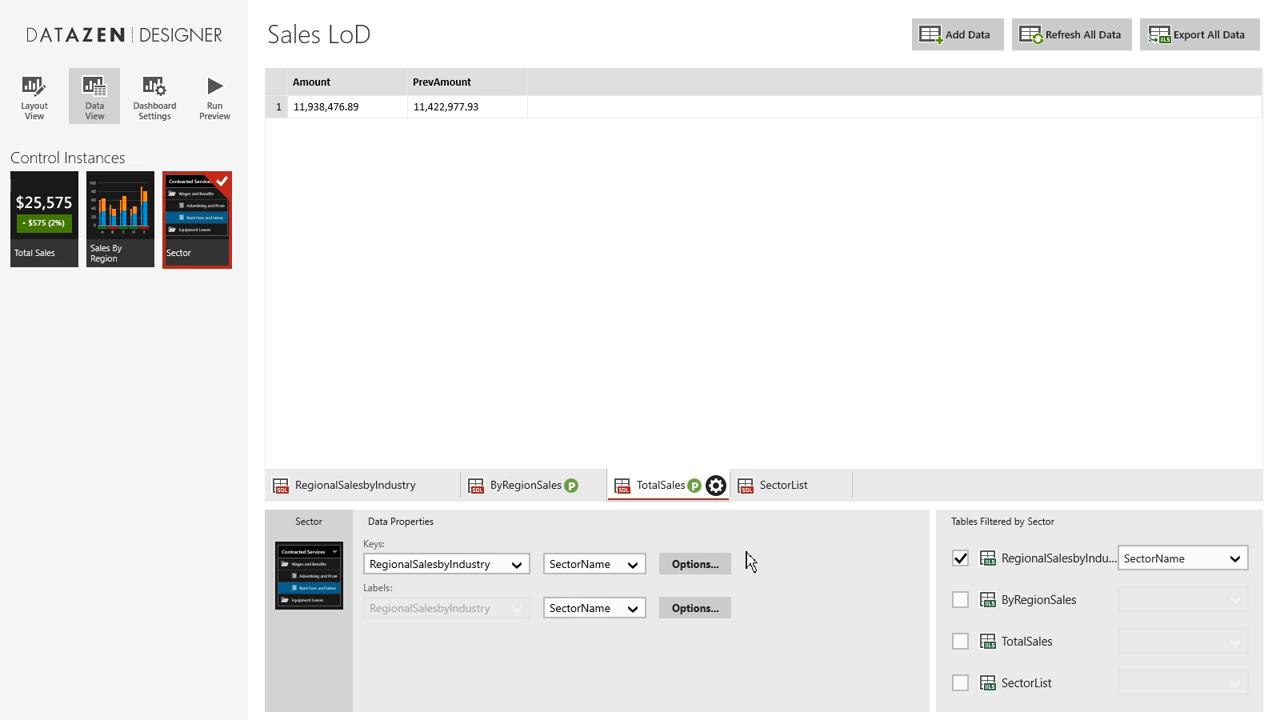
click(519, 567)
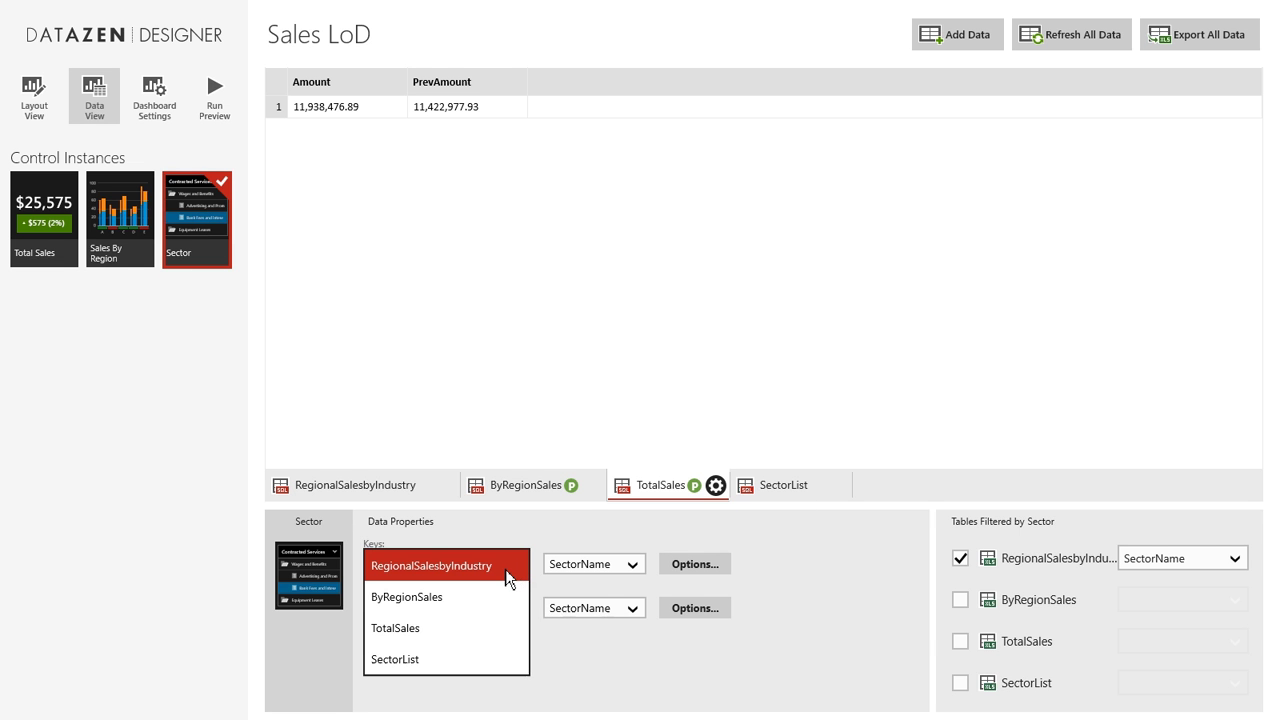
click(457, 672)
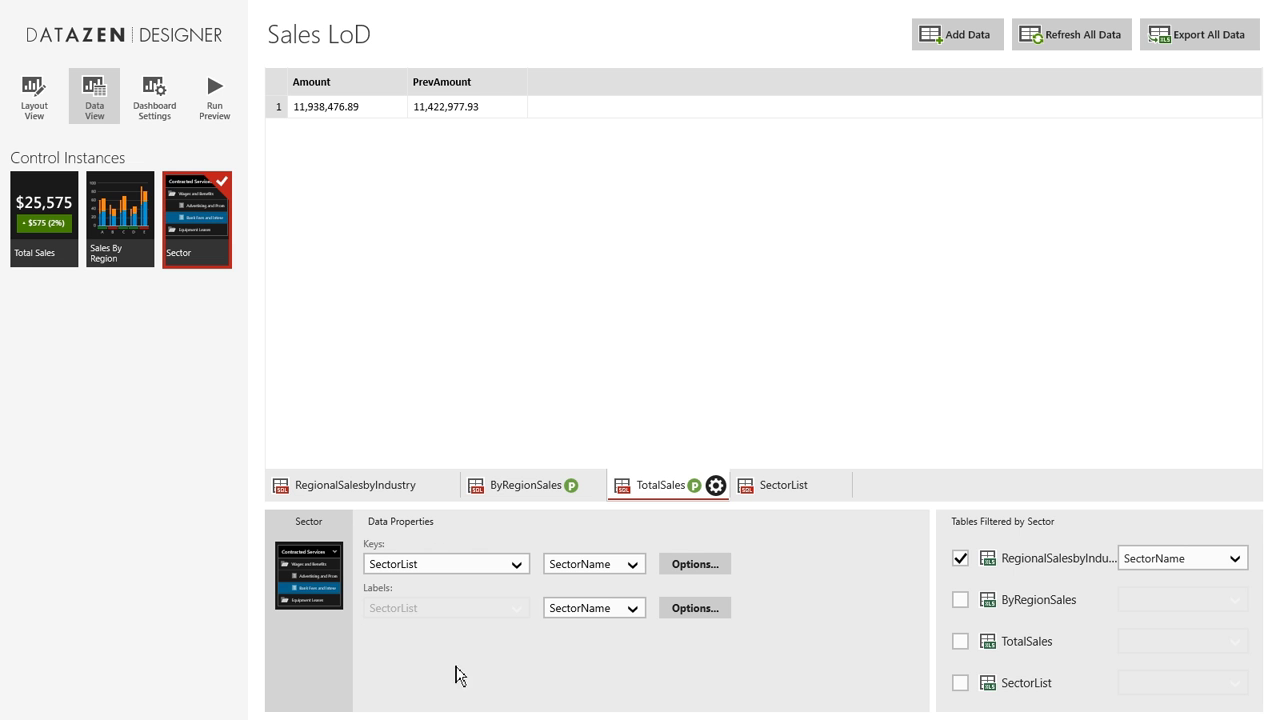
click(964, 563)
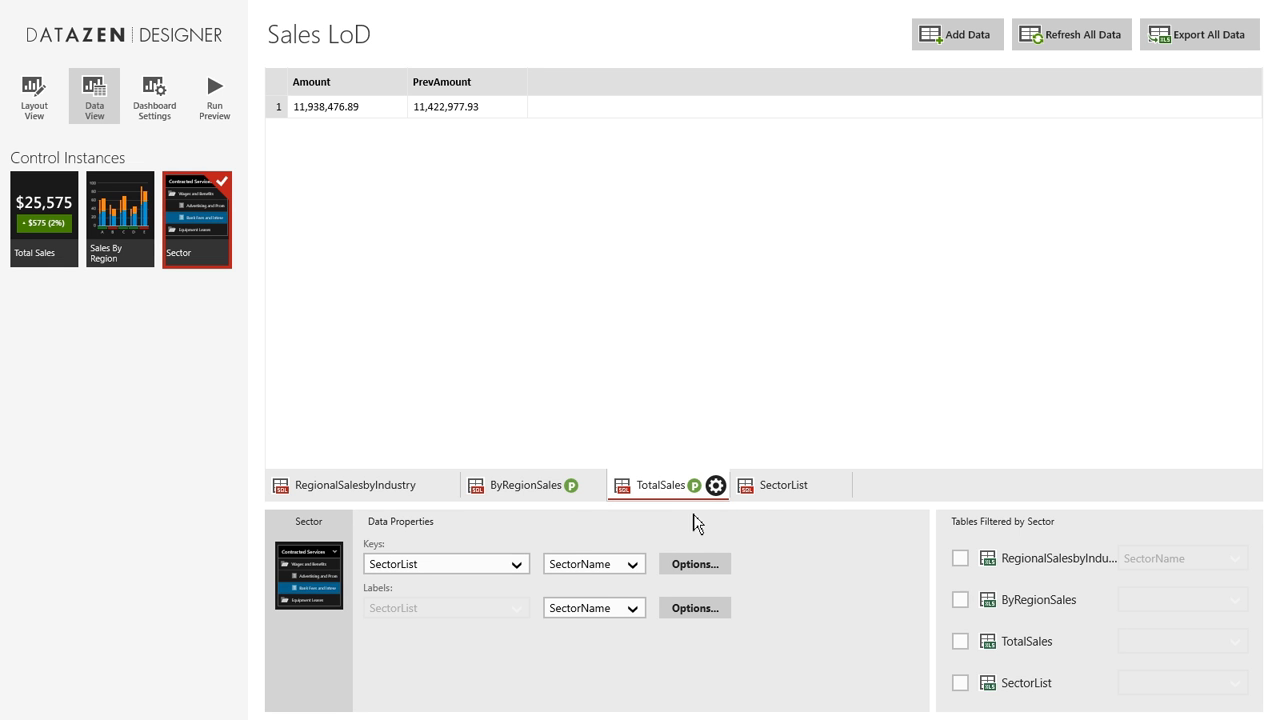
click(213, 100)
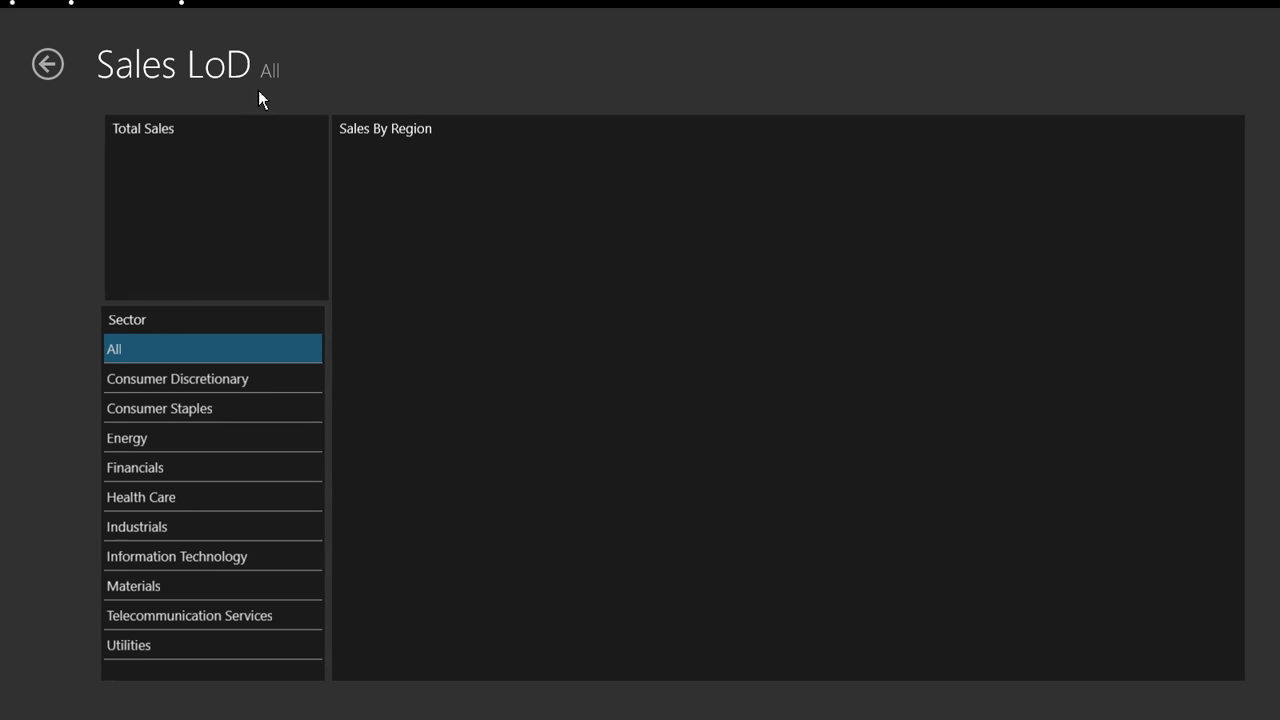
mouse_move(845, 248)
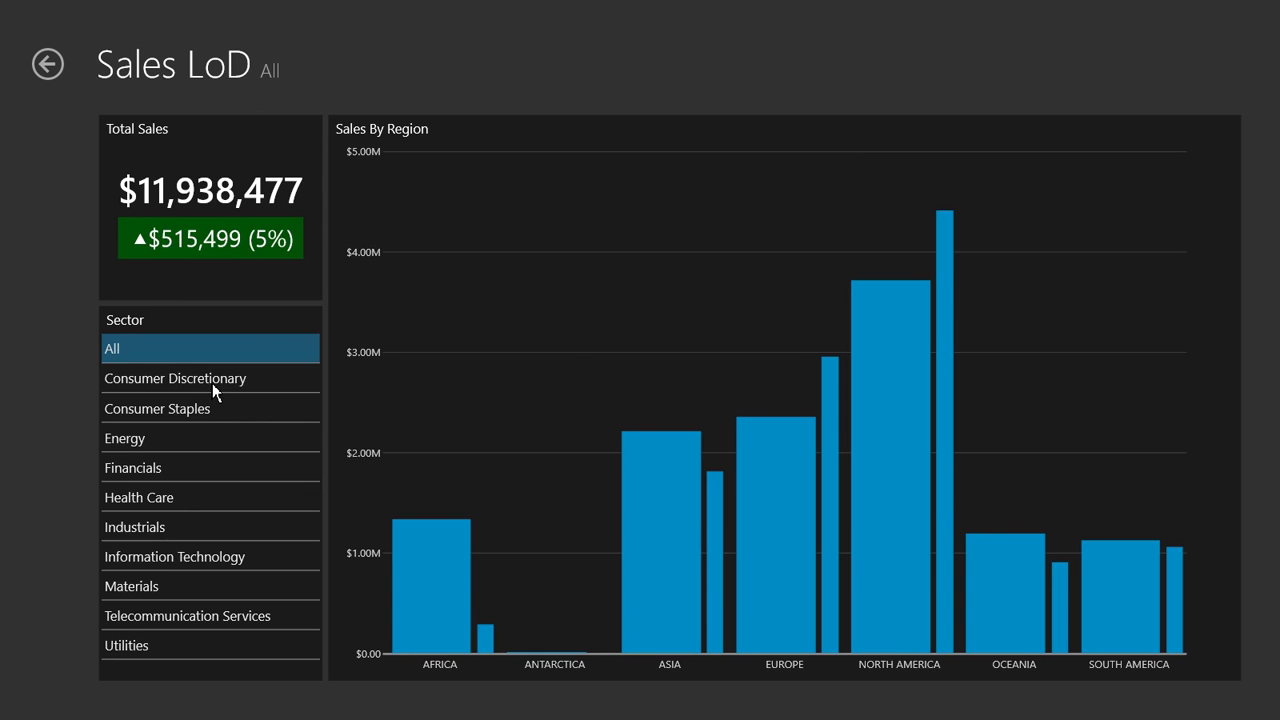
click(212, 383)
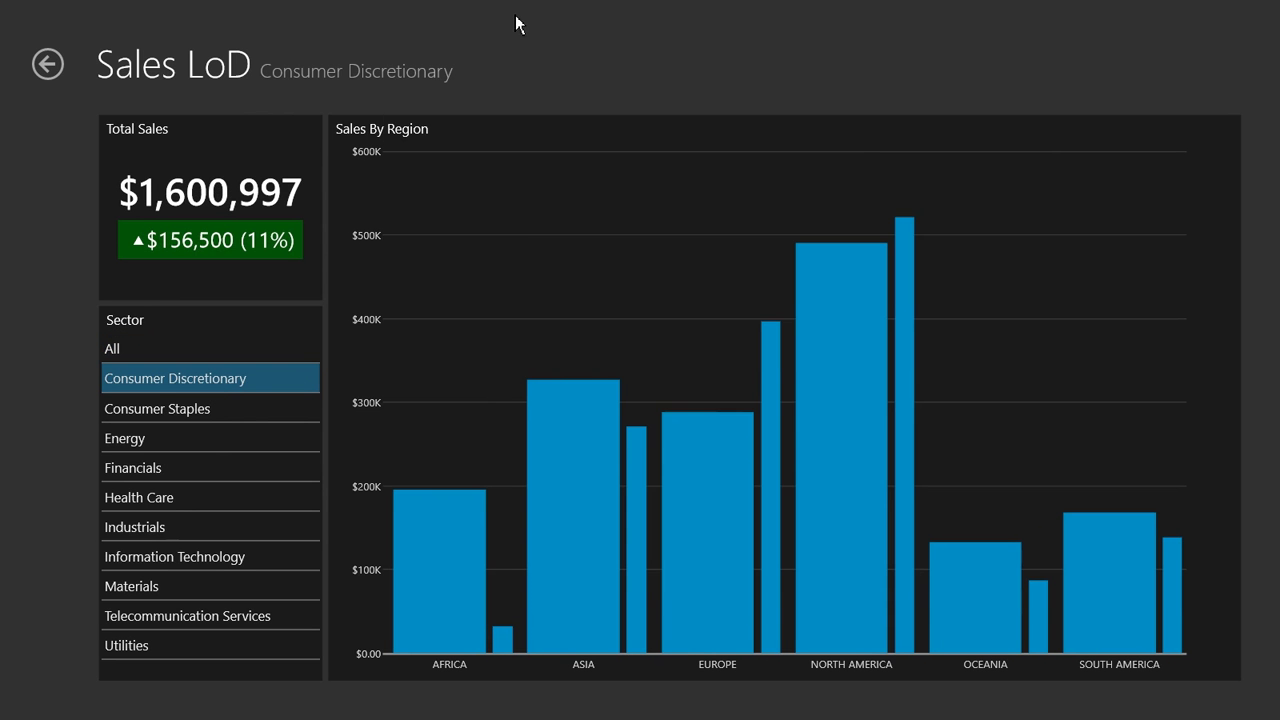
click(209, 414)
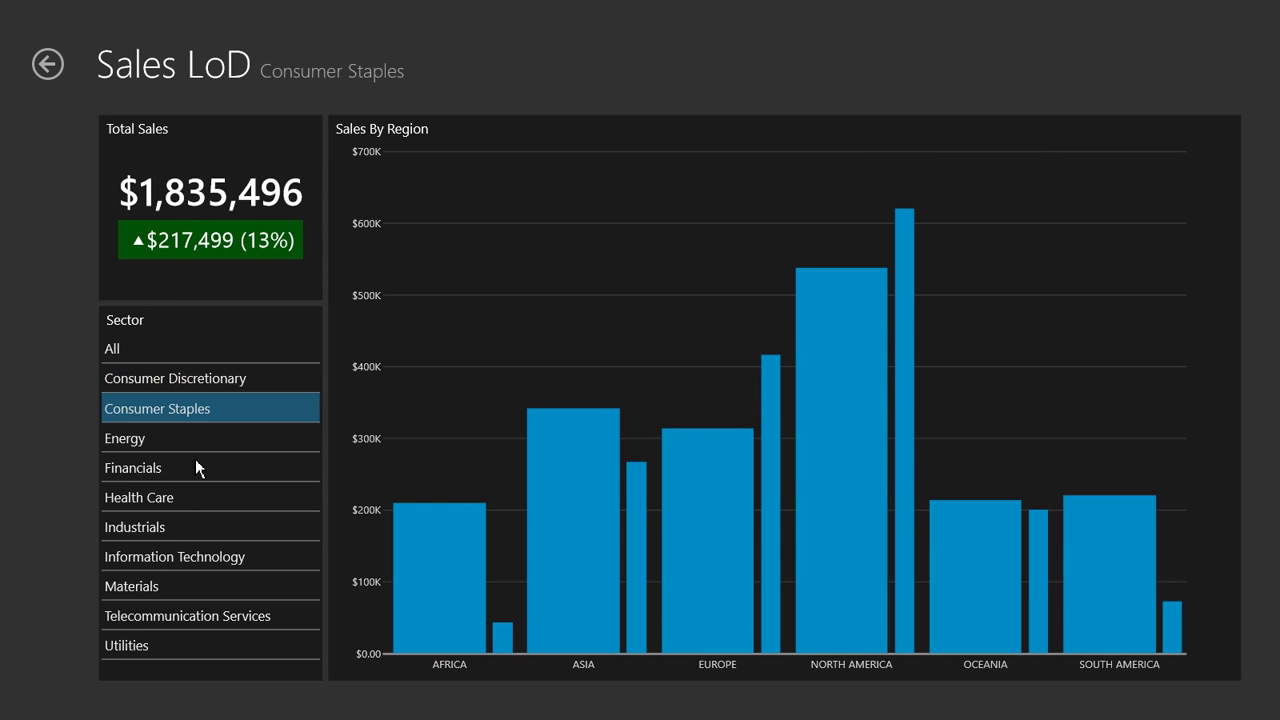
click(148, 444)
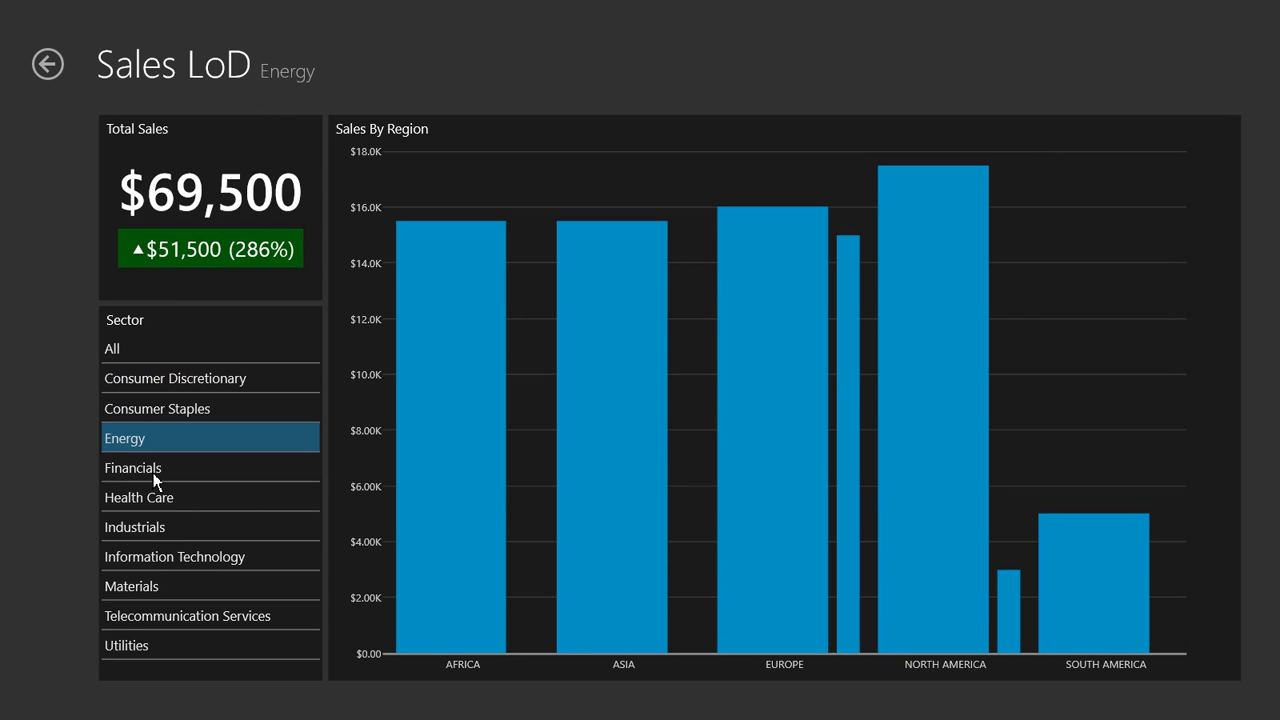
click(155, 478)
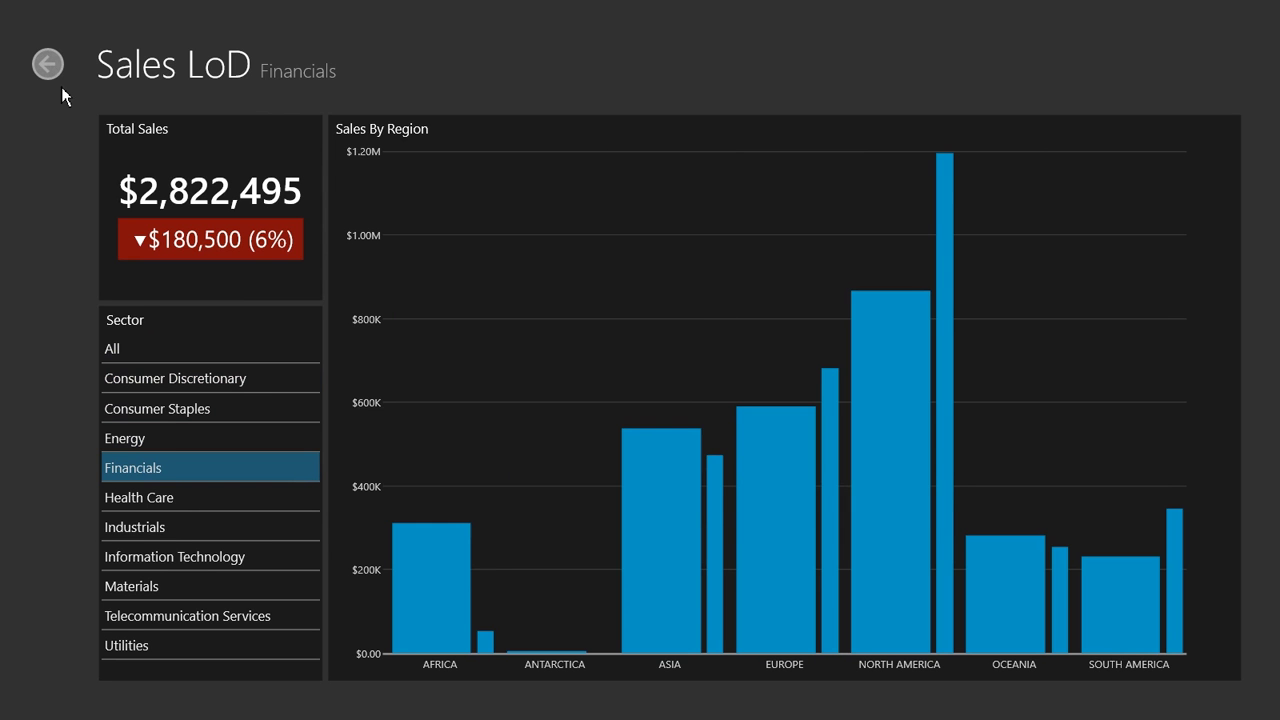
click(151, 526)
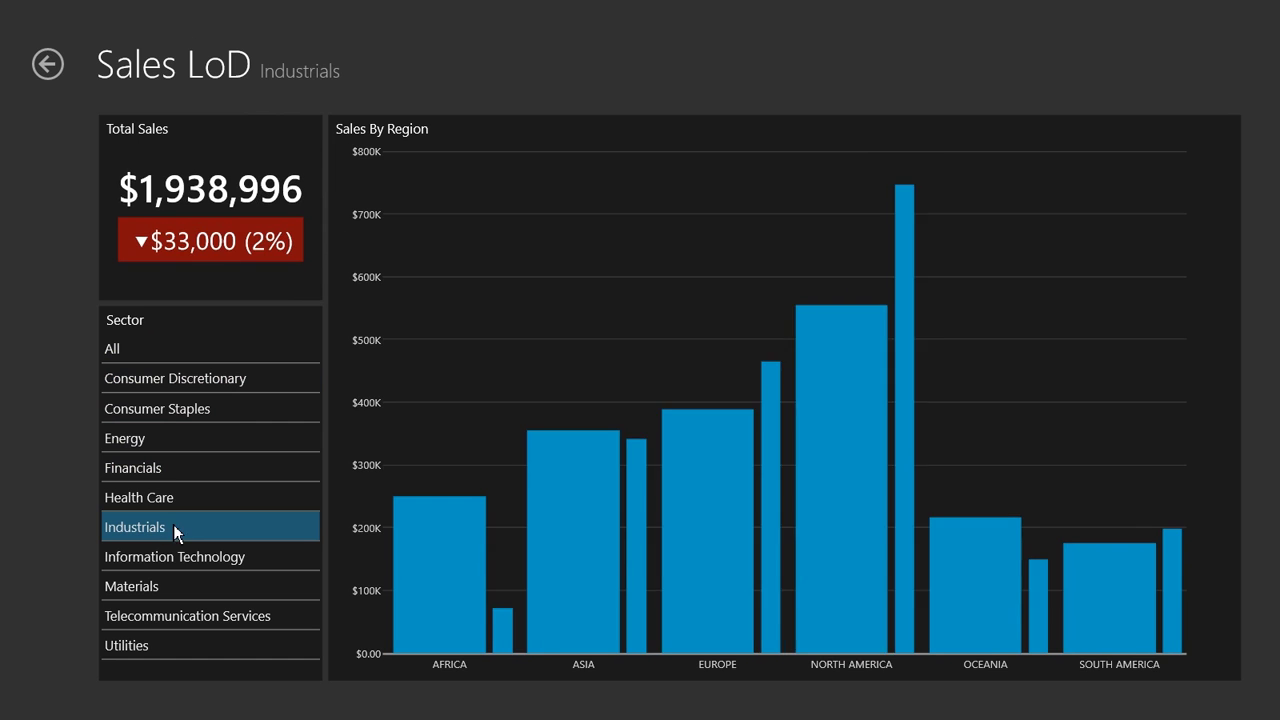
click(46, 65)
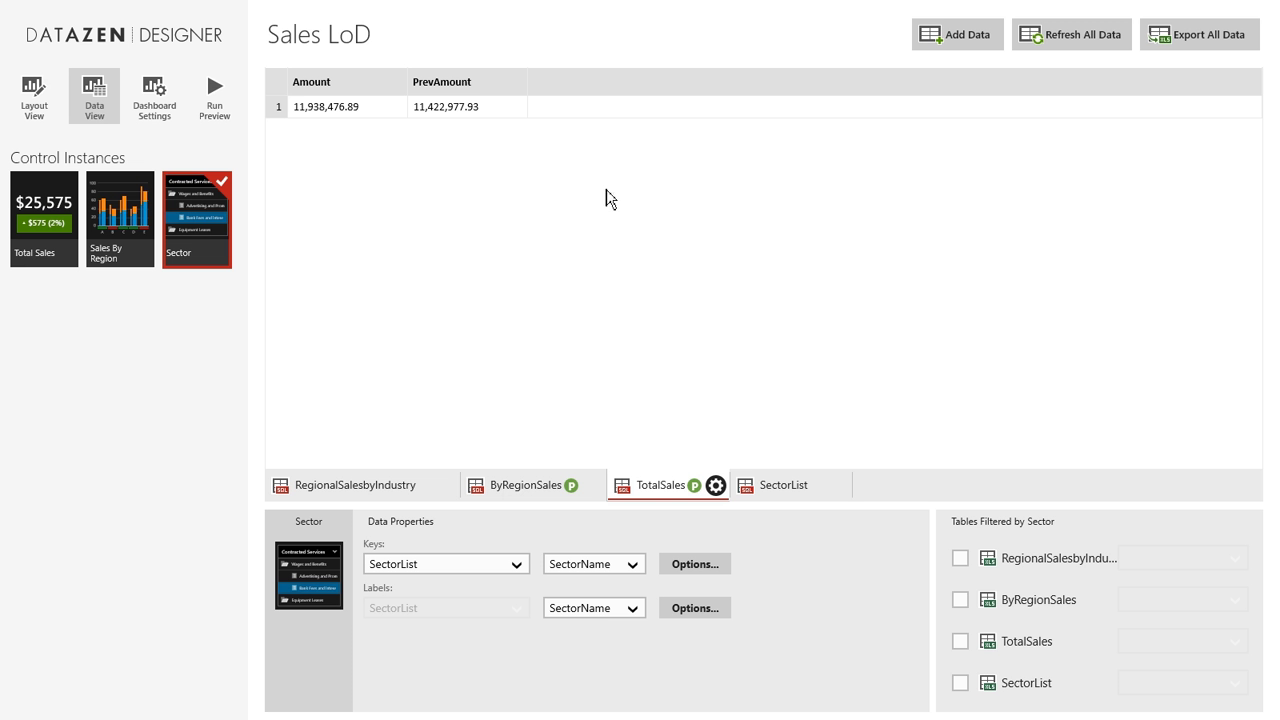
Review the ByRegionSales, TotalSales and SectorList data, then return to Layout View.
click(535, 489)
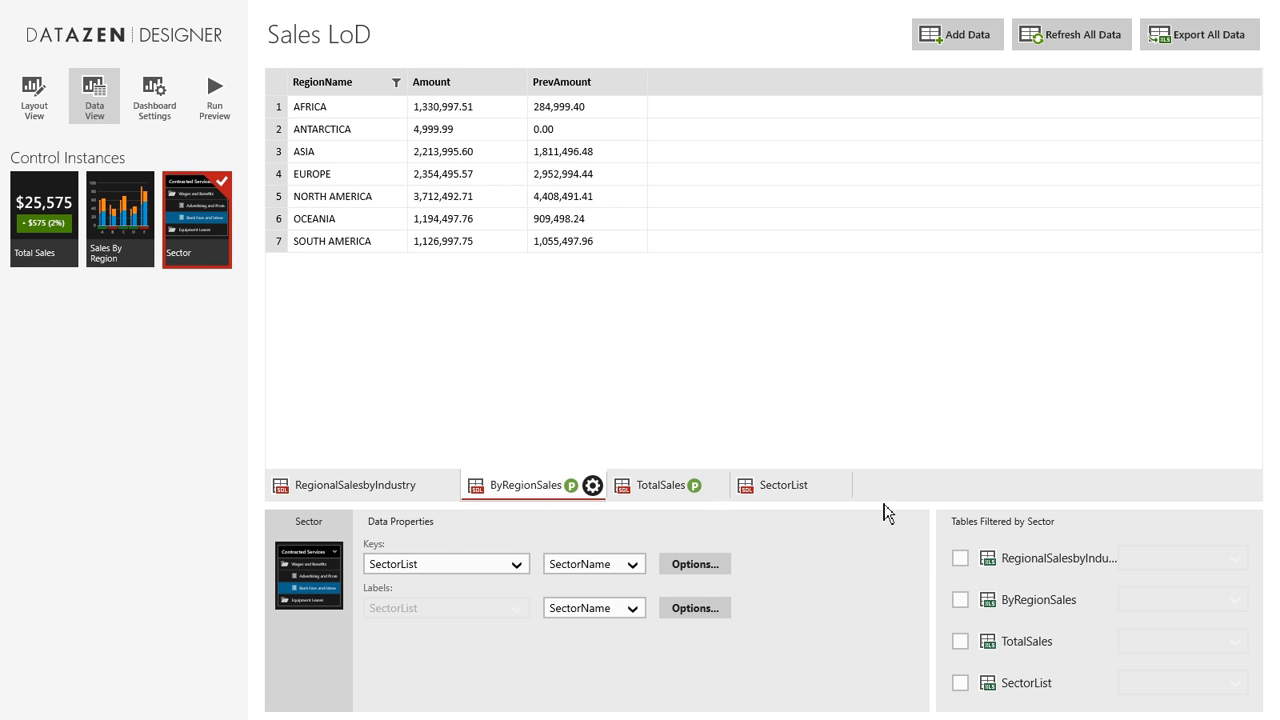
click(652, 492)
click(773, 496)
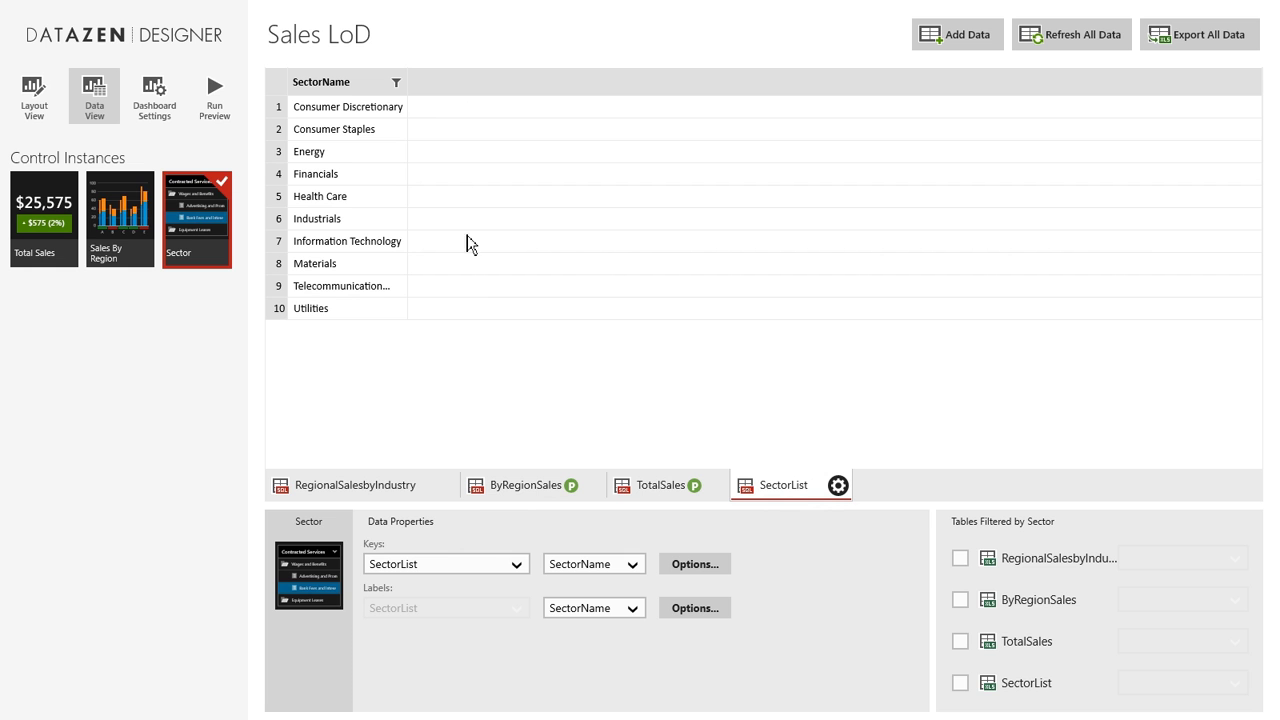
mouse_move(4, 8)
click(35, 93)
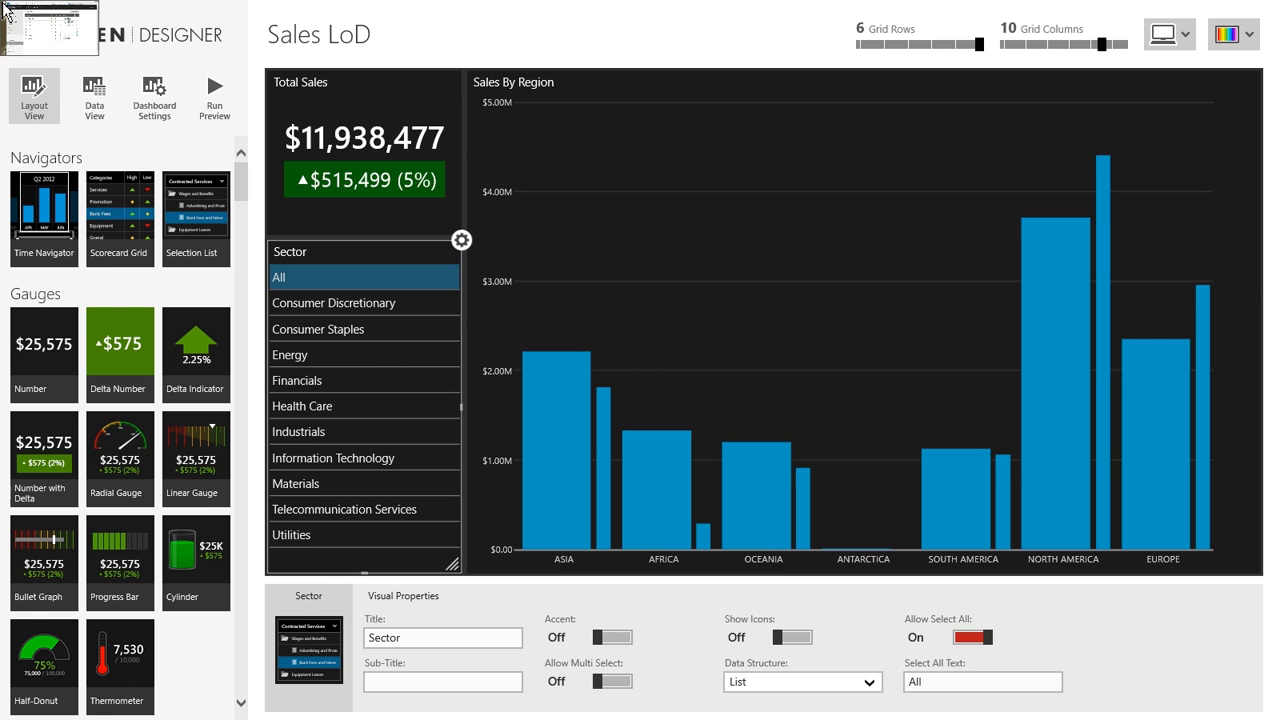
Switch to Internet Explorer and open the Load On Demand blog post.
click(4, 8)
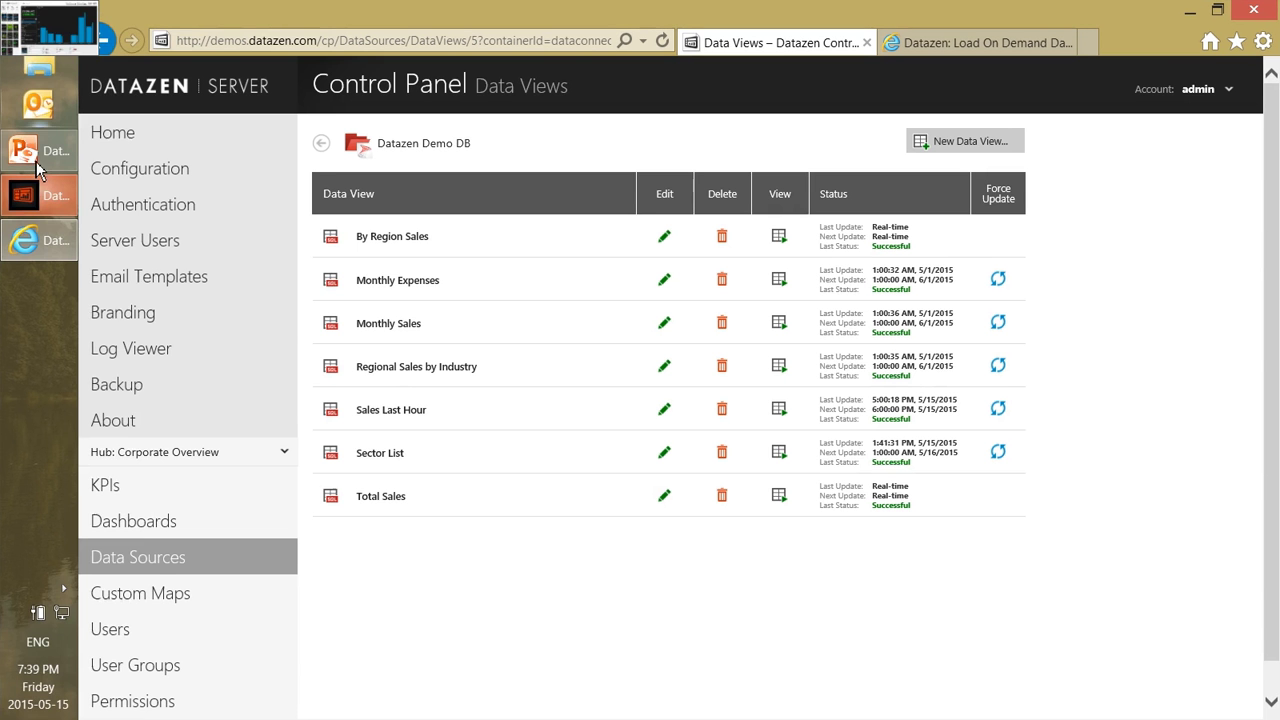
click(35, 243)
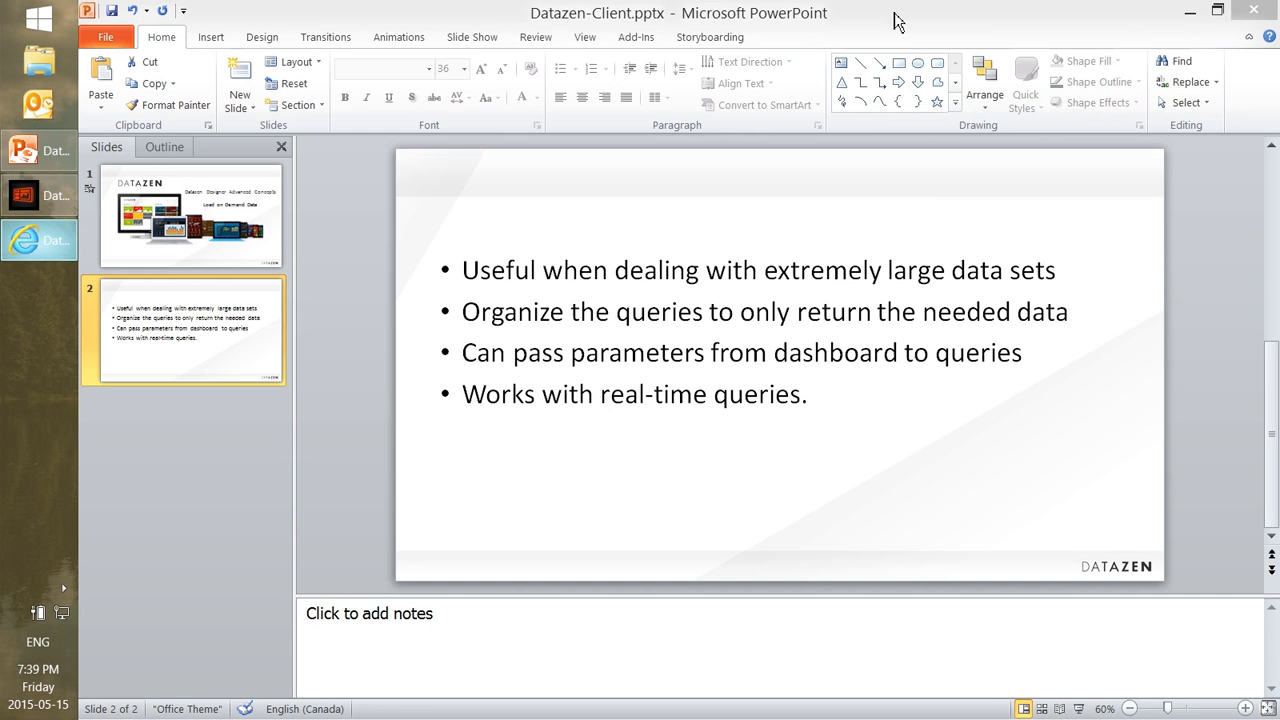
click(63, 245)
click(981, 45)
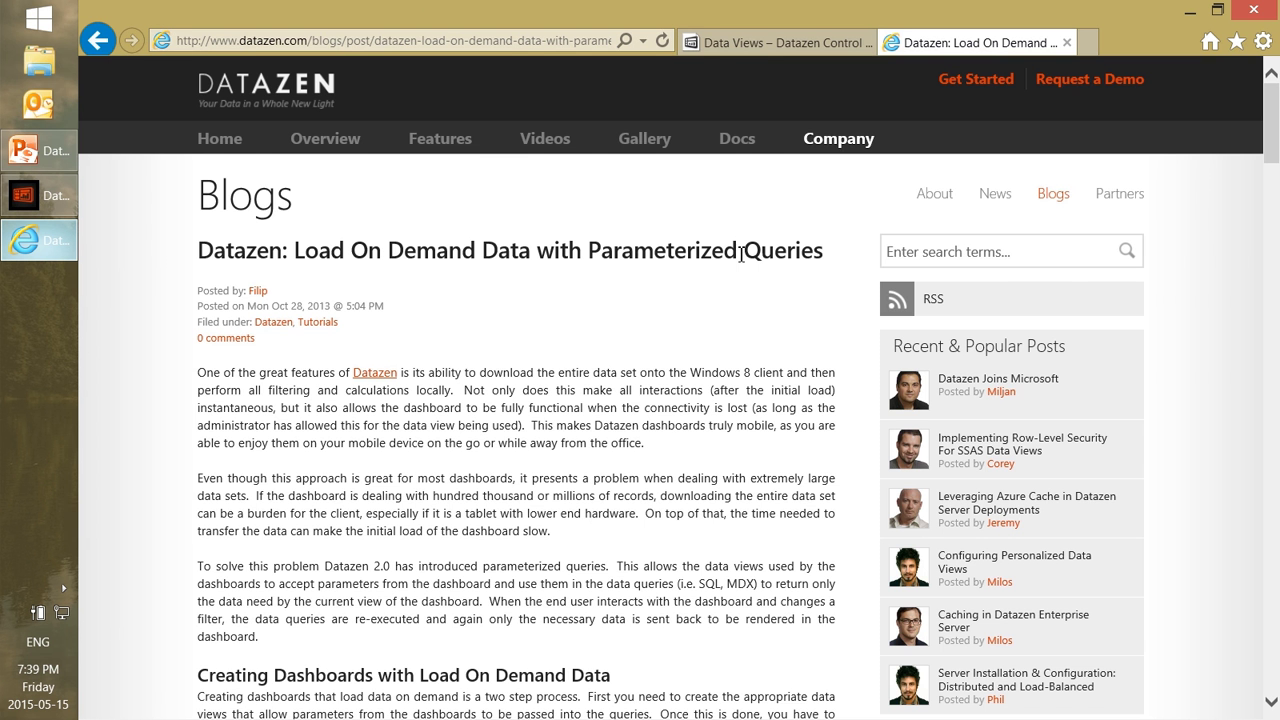
Scroll the blog post down to the Data View screenshots with the green P parameter marker.
scroll(661, 401, down, 7)
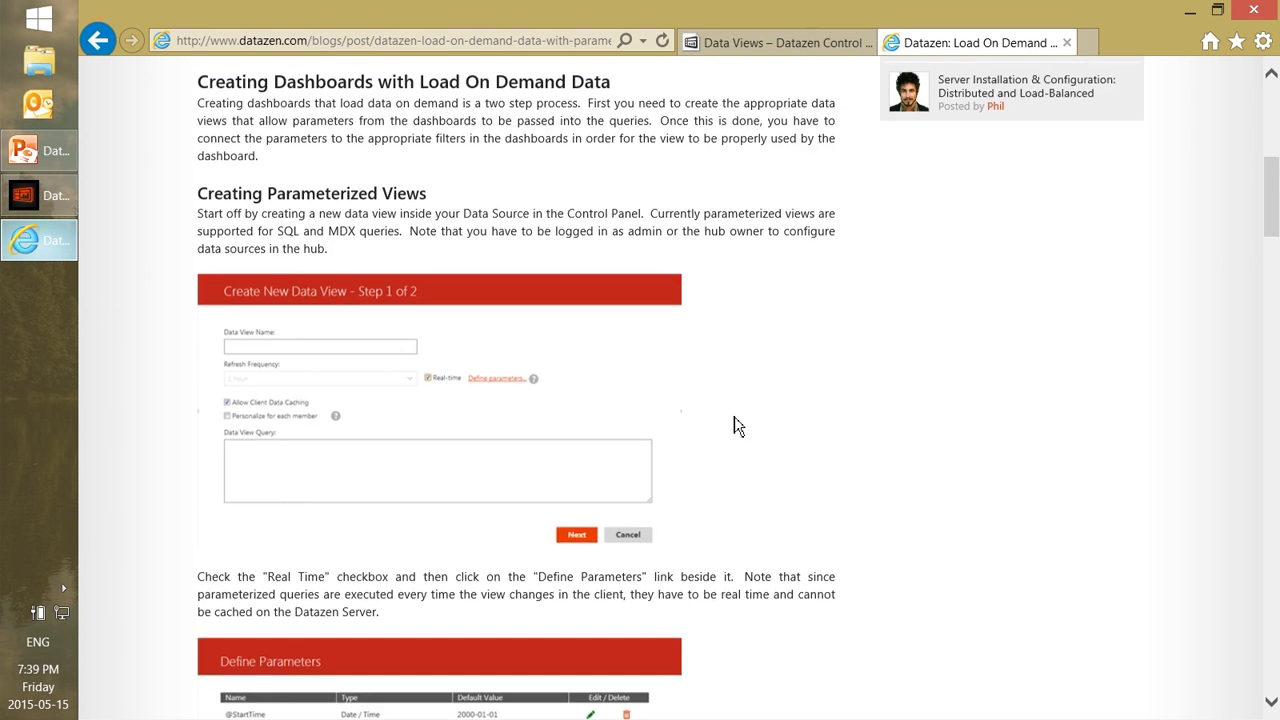
scroll(738, 412, down, 9)
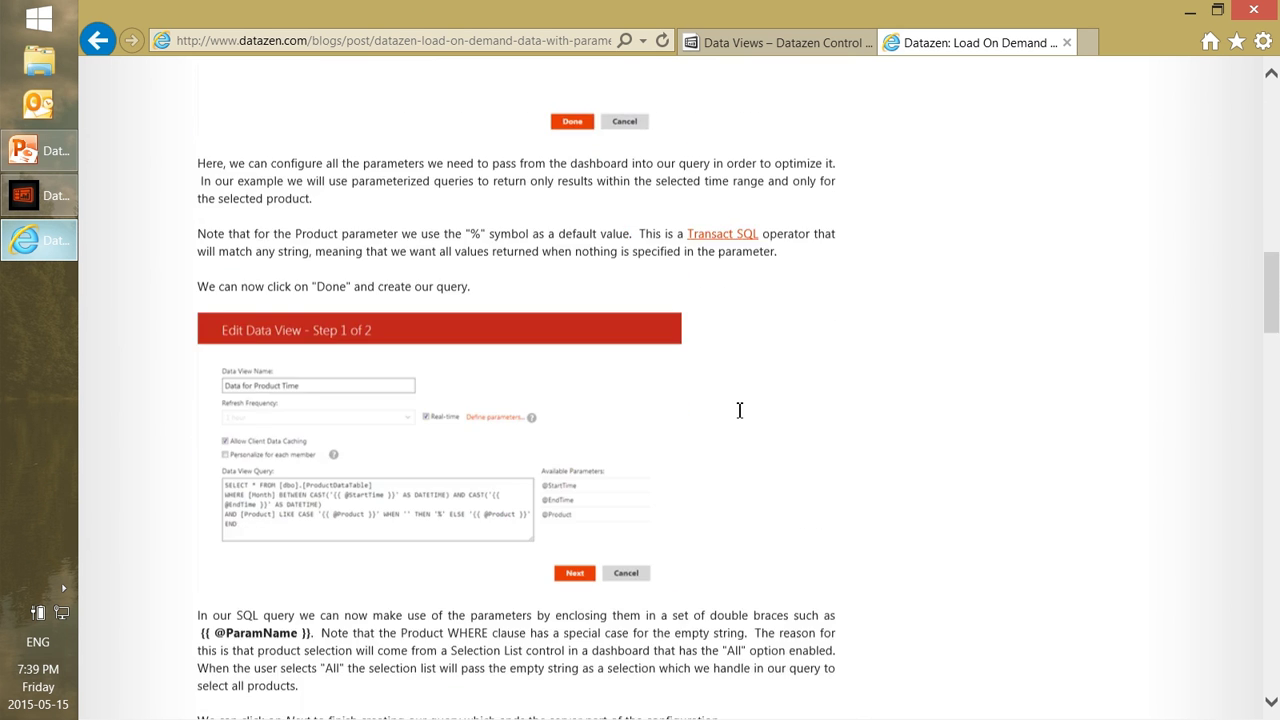
scroll(741, 418, down, 5)
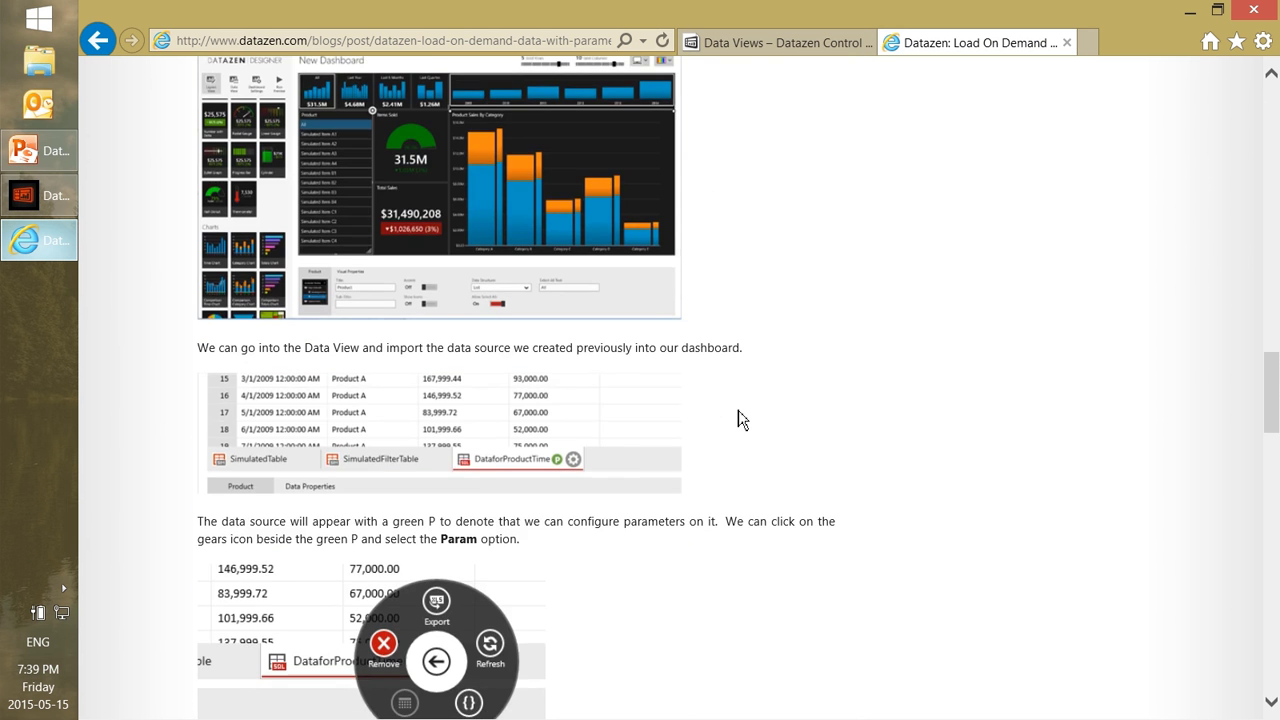